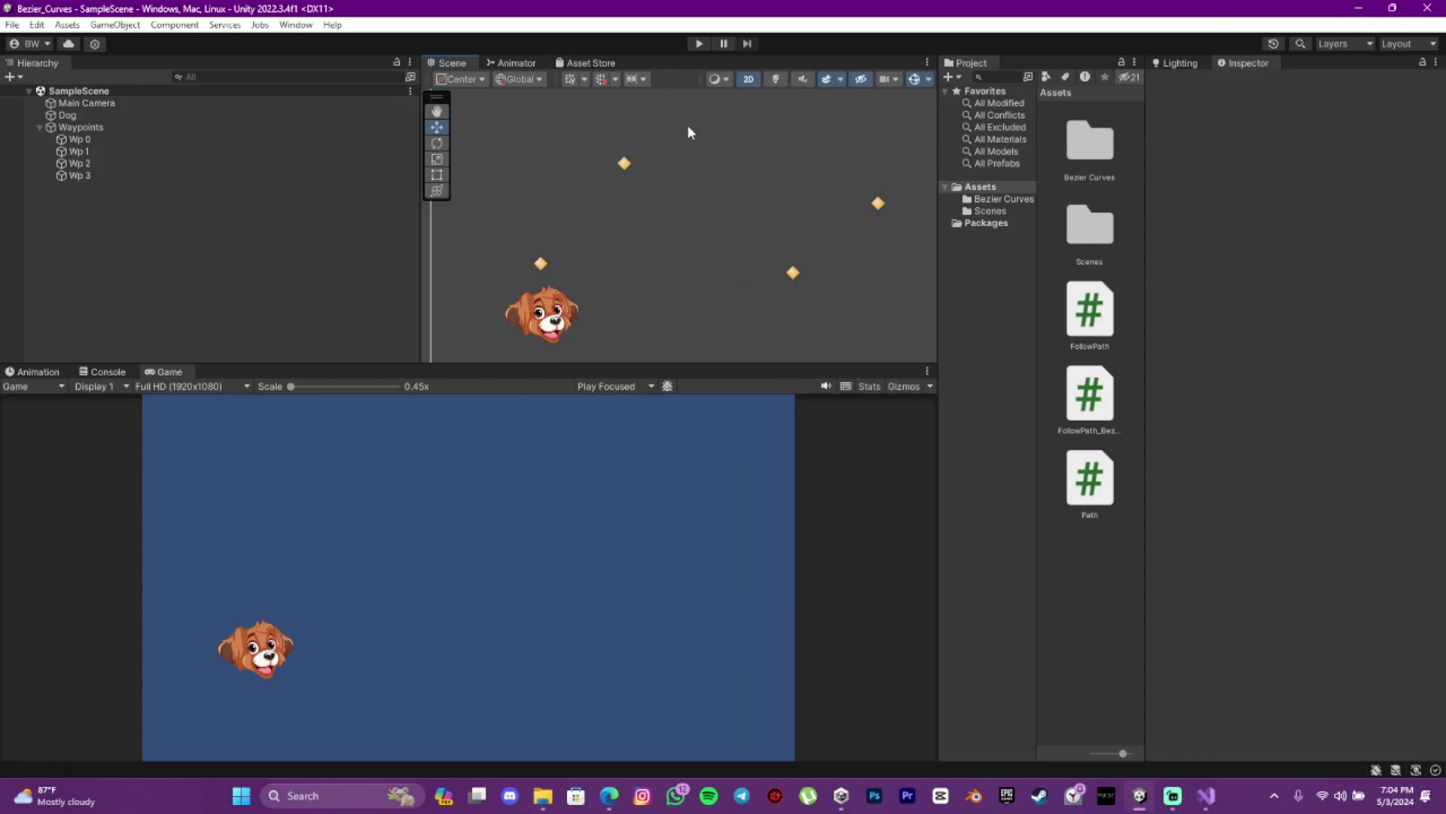
Play and stop the dog's waypoint walk, then open the Dog's FollowPath script in Visual Studio.
left_click(692, 44)
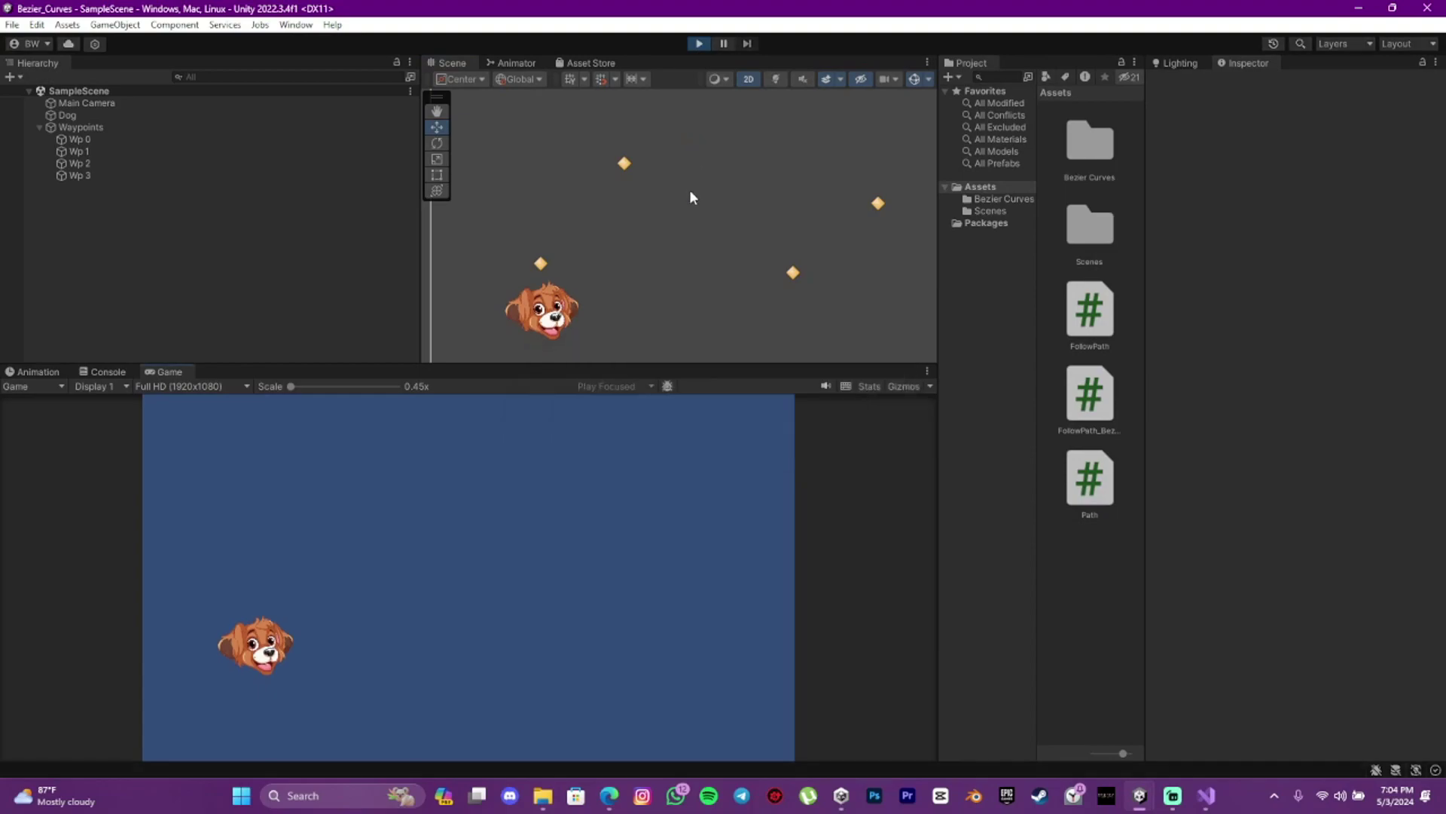
left_click(699, 44)
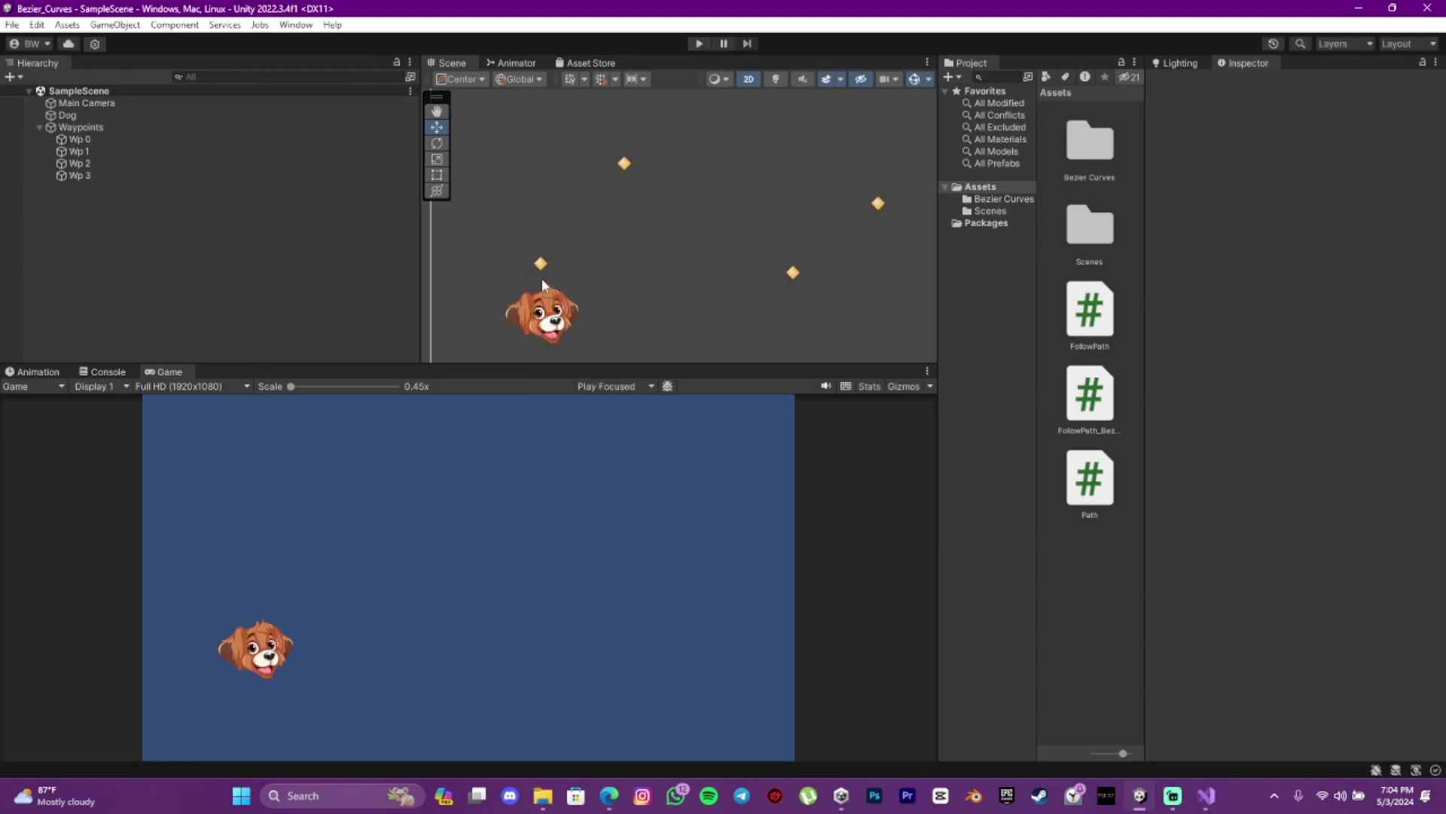
left_click(102, 116)
double_click(1316, 384)
left_click(576, 494)
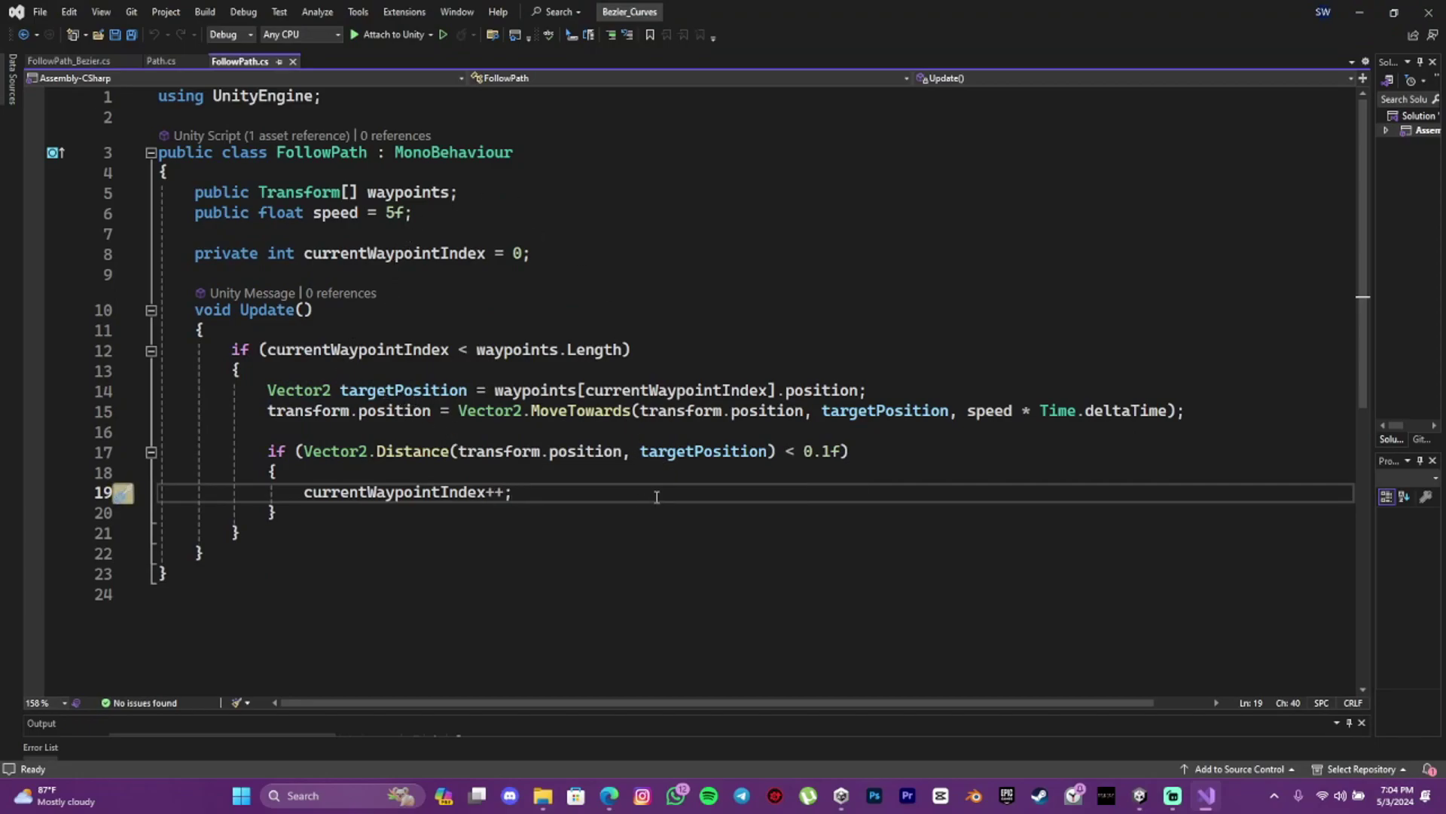
Minimize Visual Studio to bring the Unity editor back.
left_click(1362, 18)
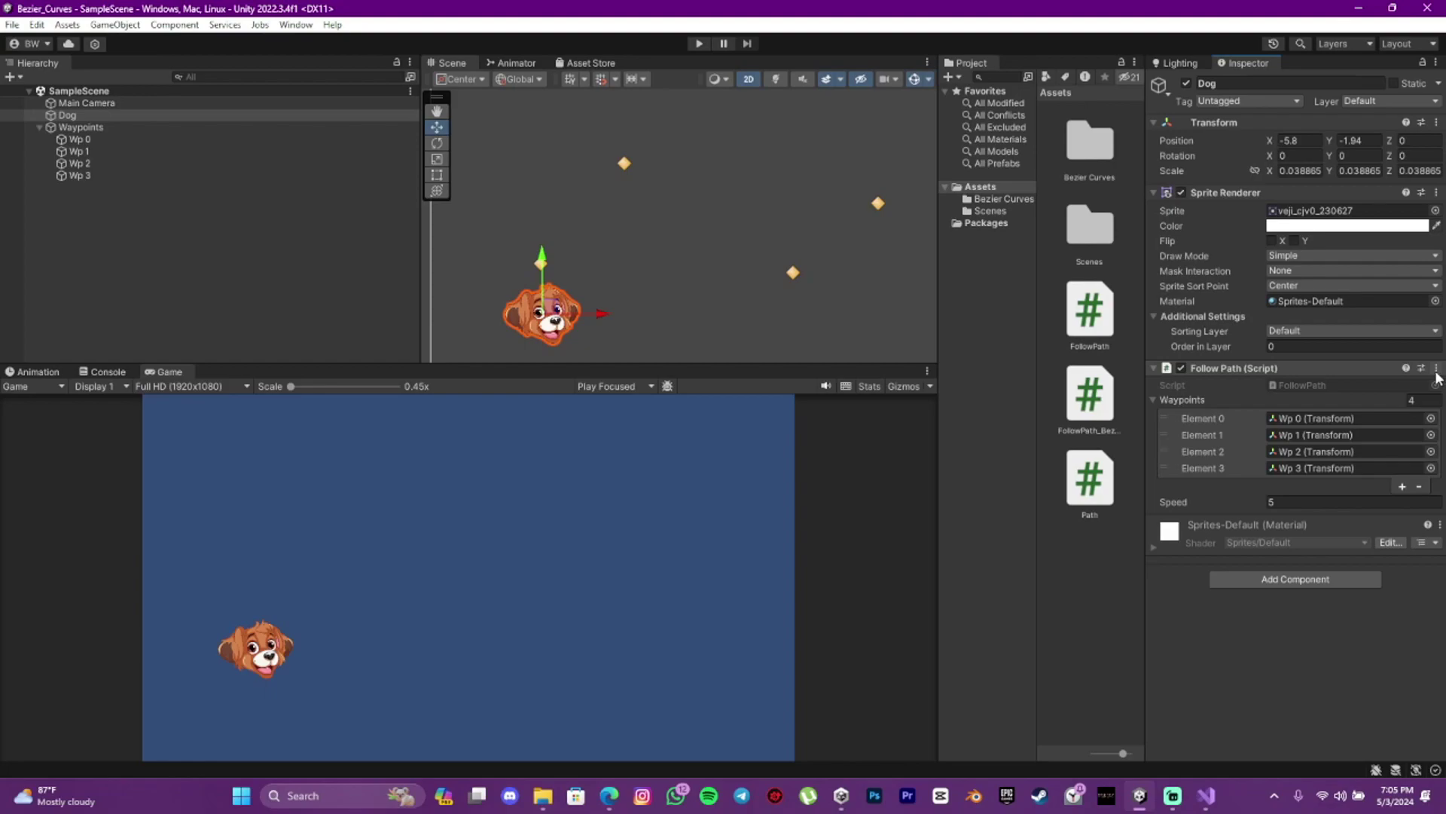
Remove the Follow Path component from the Dog.
left_click(1437, 368)
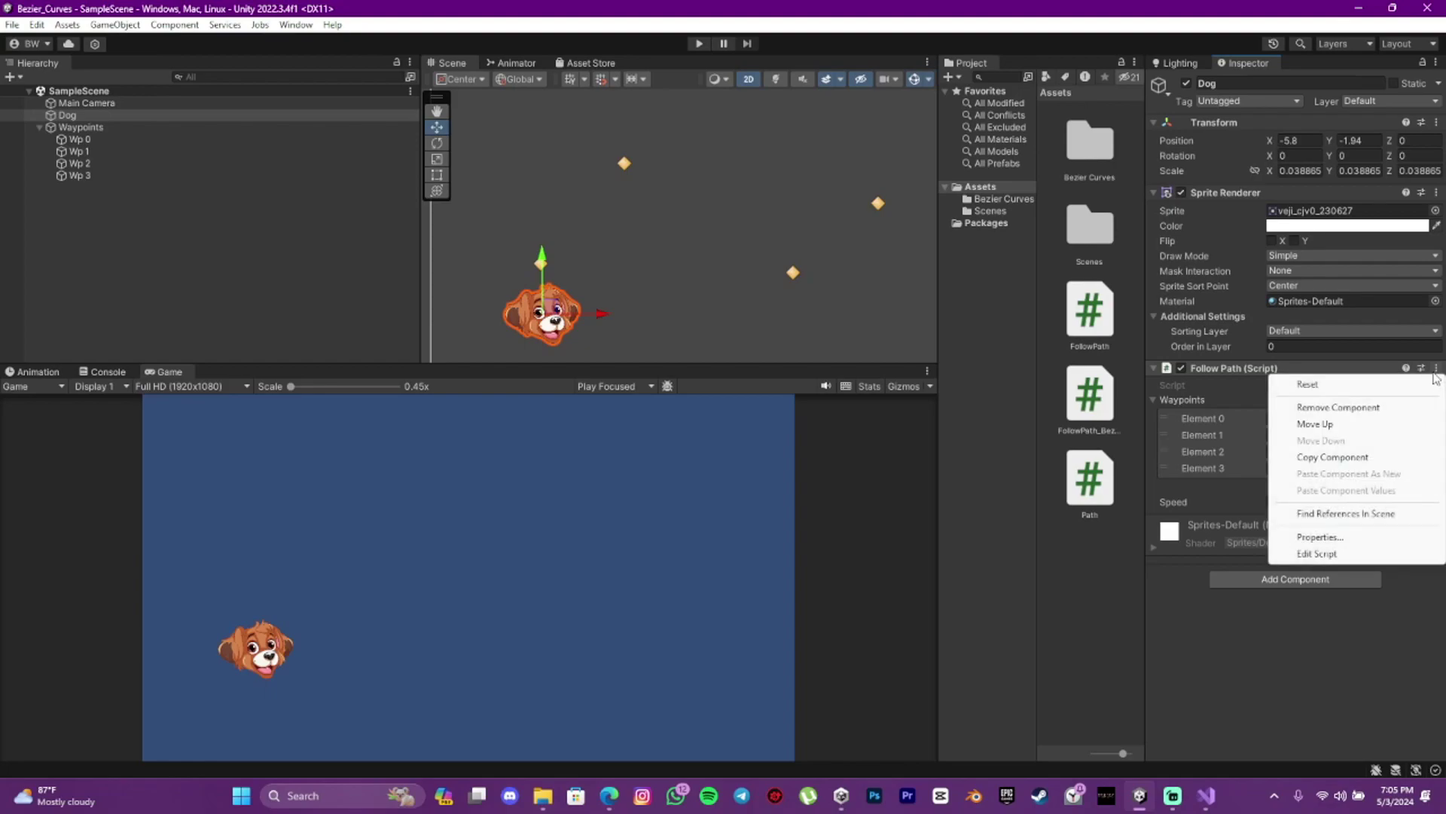
left_click(1332, 408)
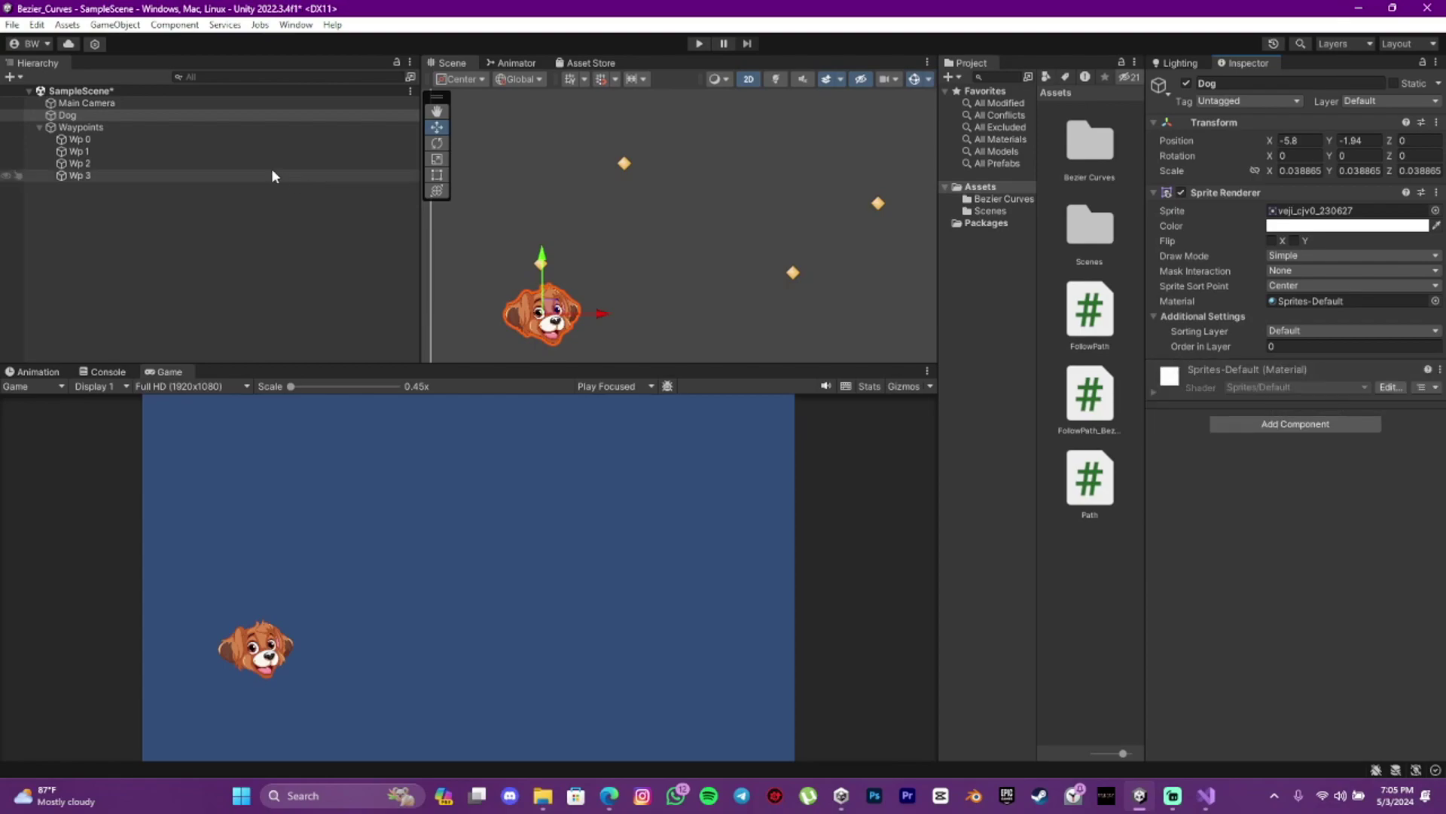
left_click(138, 196)
Delete the Waypoints group with its four child points and bring up the Bézier curve article.
left_click(115, 131)
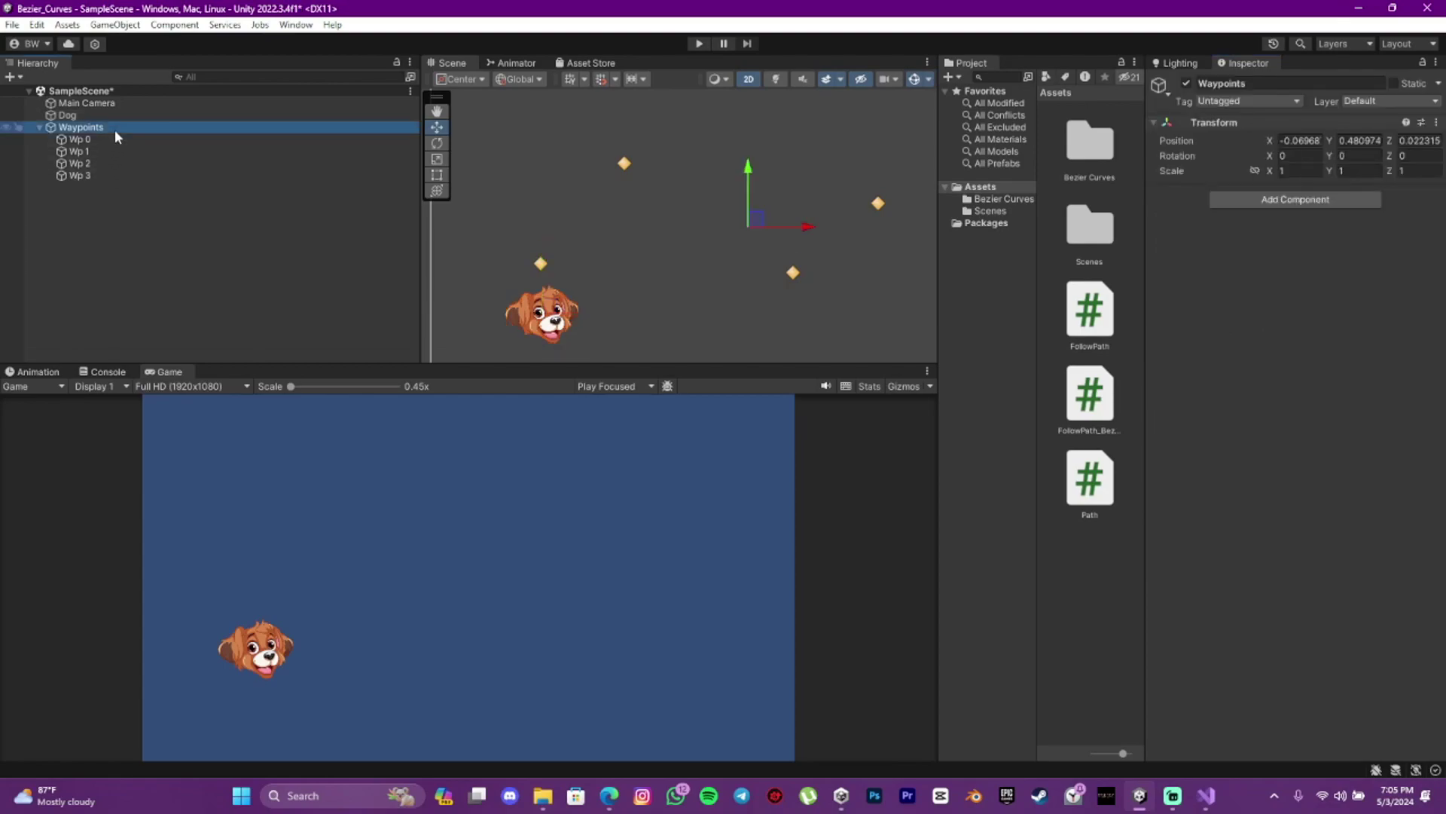
key("Delete")
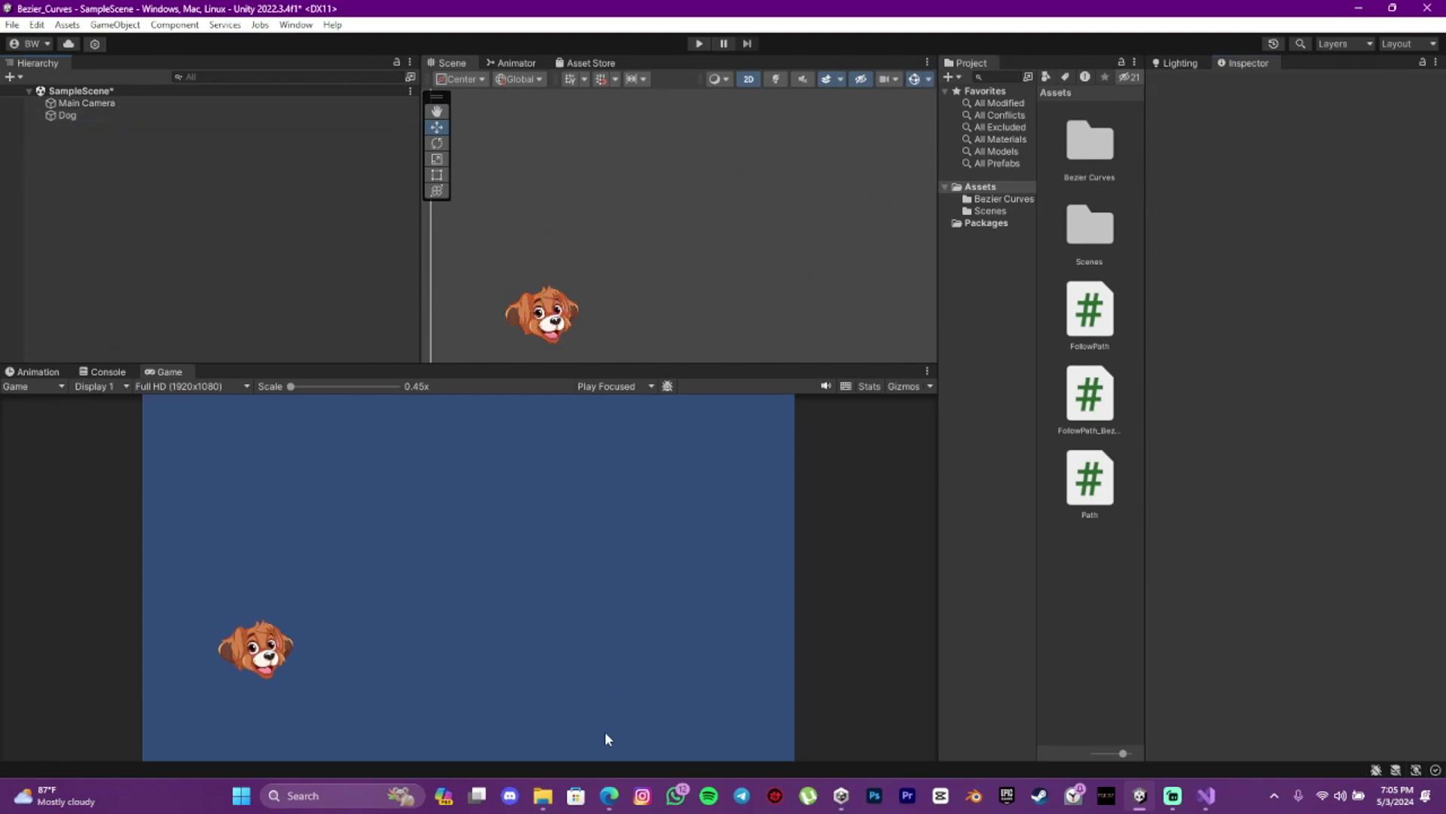
left_click(610, 795)
scroll(763, 484, "down", 2)
scroll(763, 485, "up", 1)
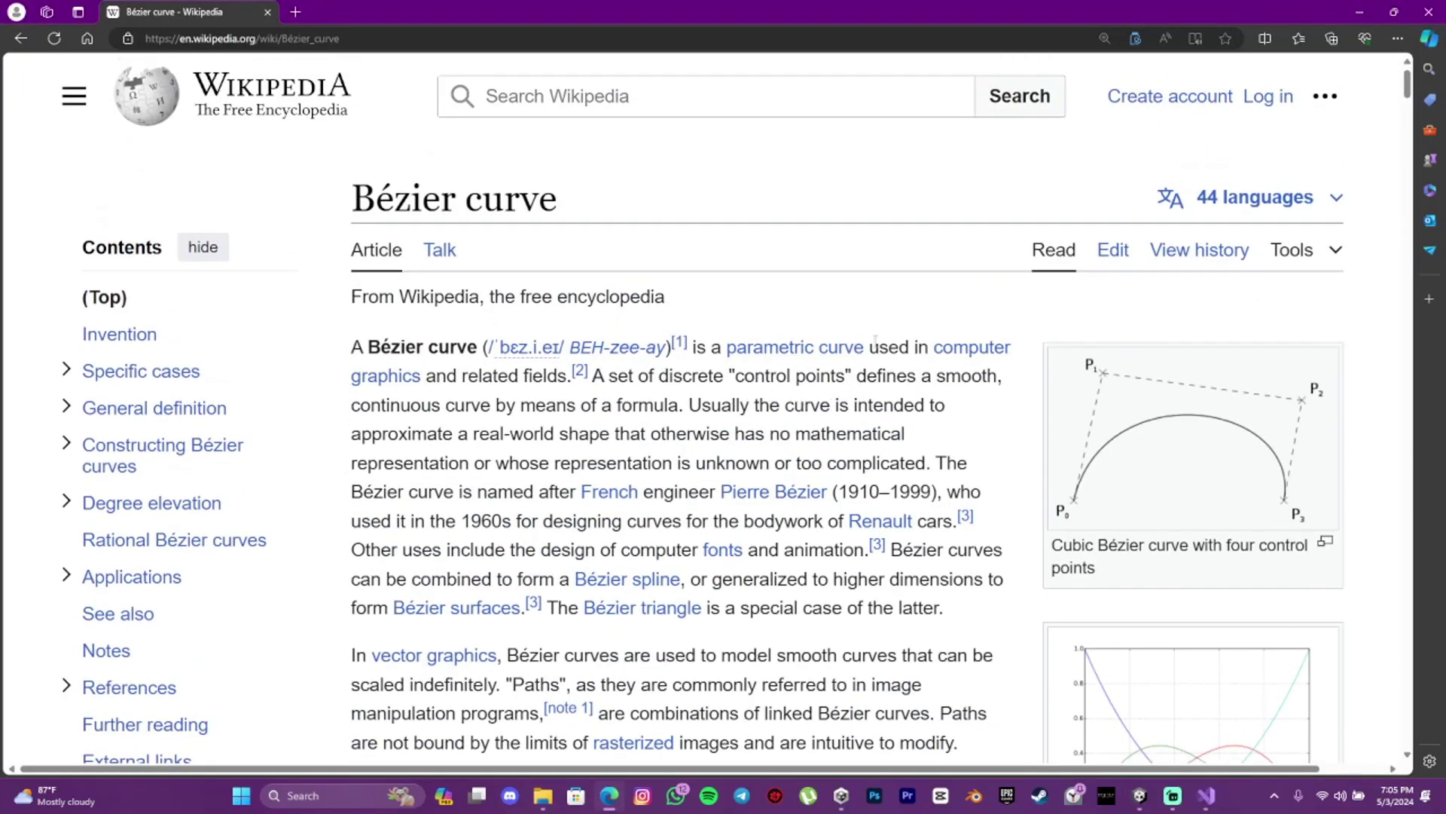
scroll(918, 377, "down", 2)
scroll(918, 376, "up", 2)
Highlight the Cubic Bézier caption and the explicit cubic Bézier formula.
left_click_drag(1054, 545, 1150, 547)
left_click(1161, 570)
scroll(1291, 478, "down", 2)
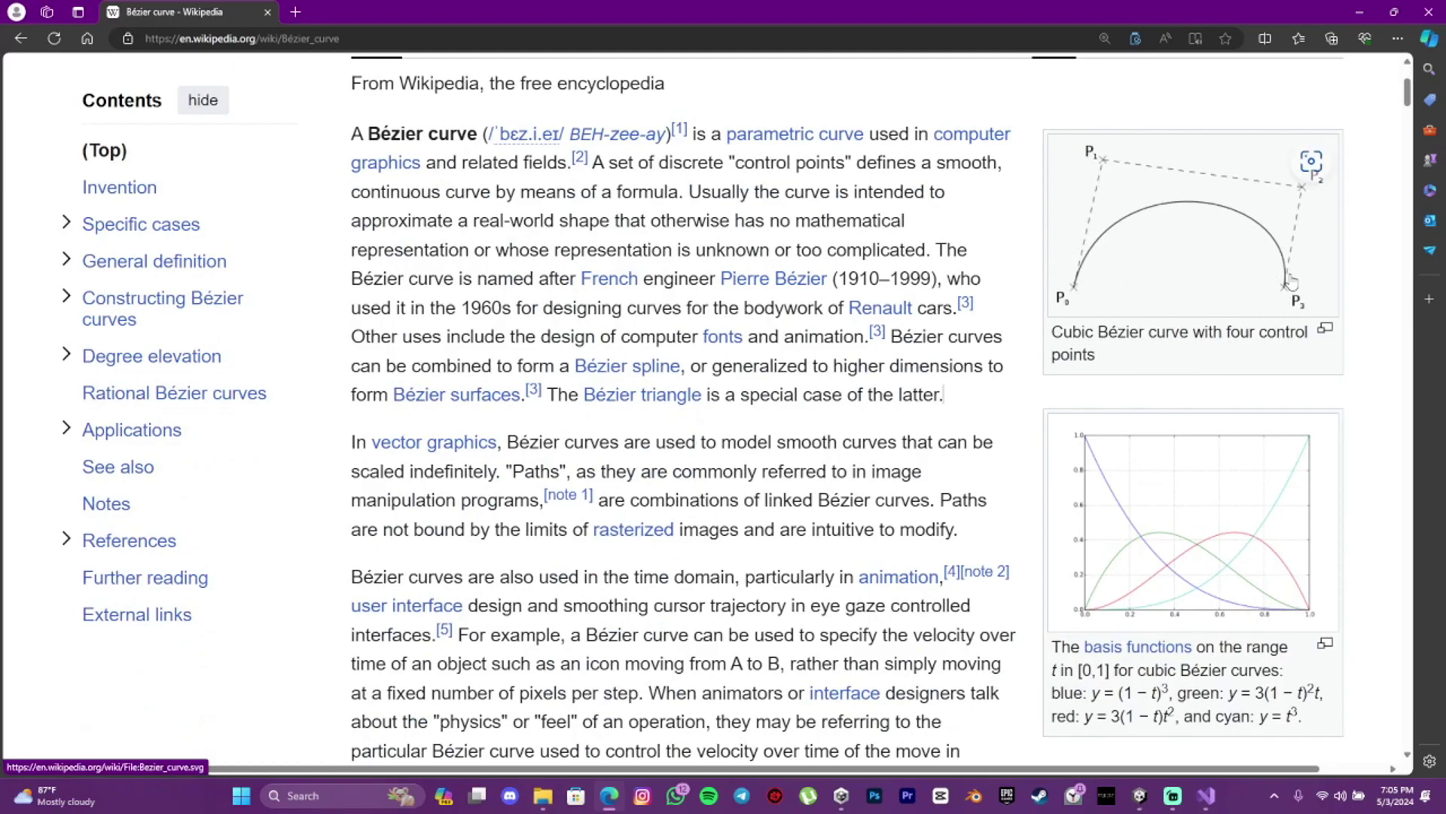
mouse_move(1186, 221)
scroll(1145, 241, "up", 3)
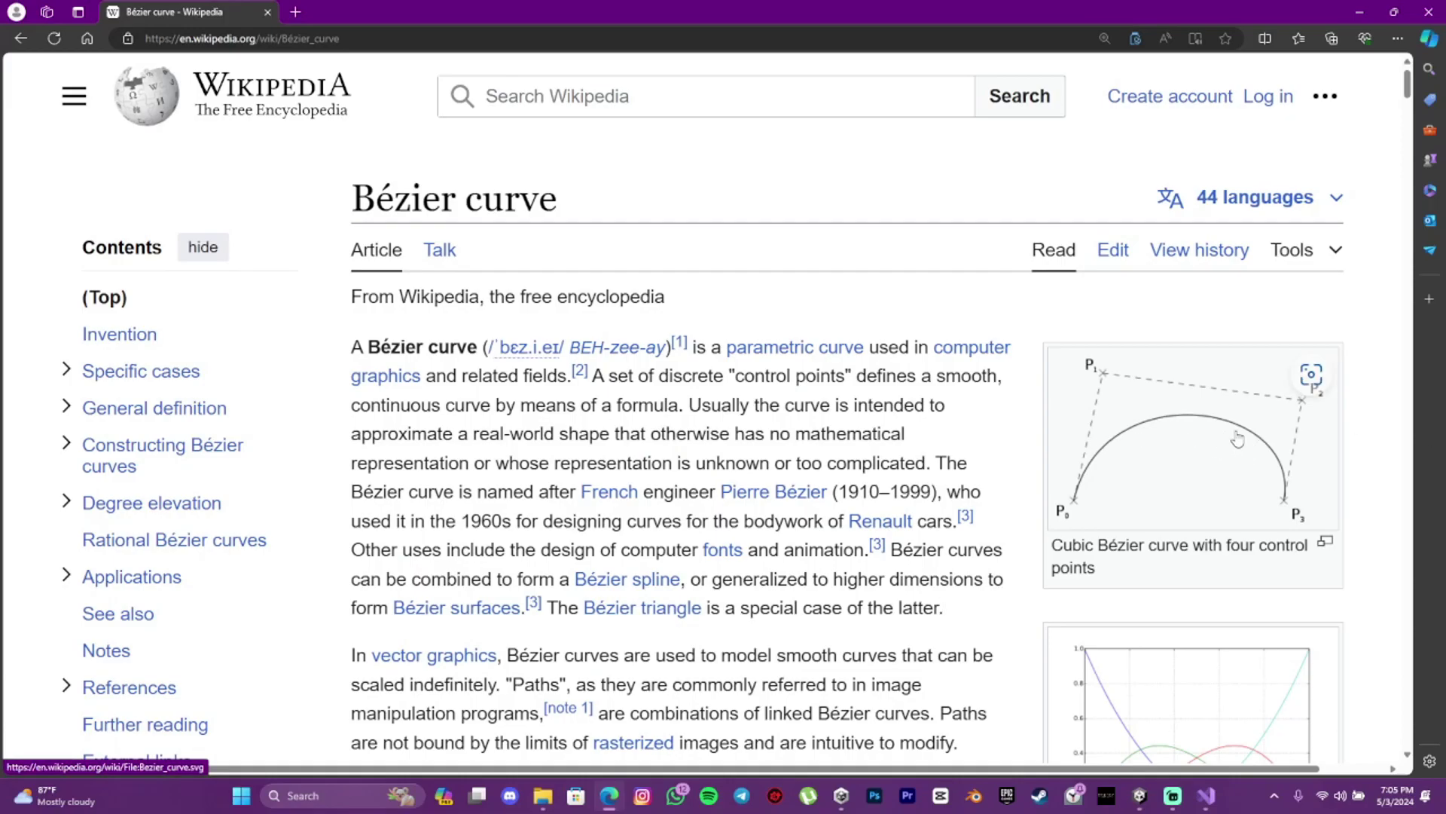
scroll(1237, 440, "down", 3)
scroll(1240, 437, "down", 3)
scroll(913, 306, "down", 5)
scroll(914, 306, "down", 3)
scroll(914, 305, "down", 1)
scroll(914, 306, "down", 2)
scroll(913, 305, "down", 1)
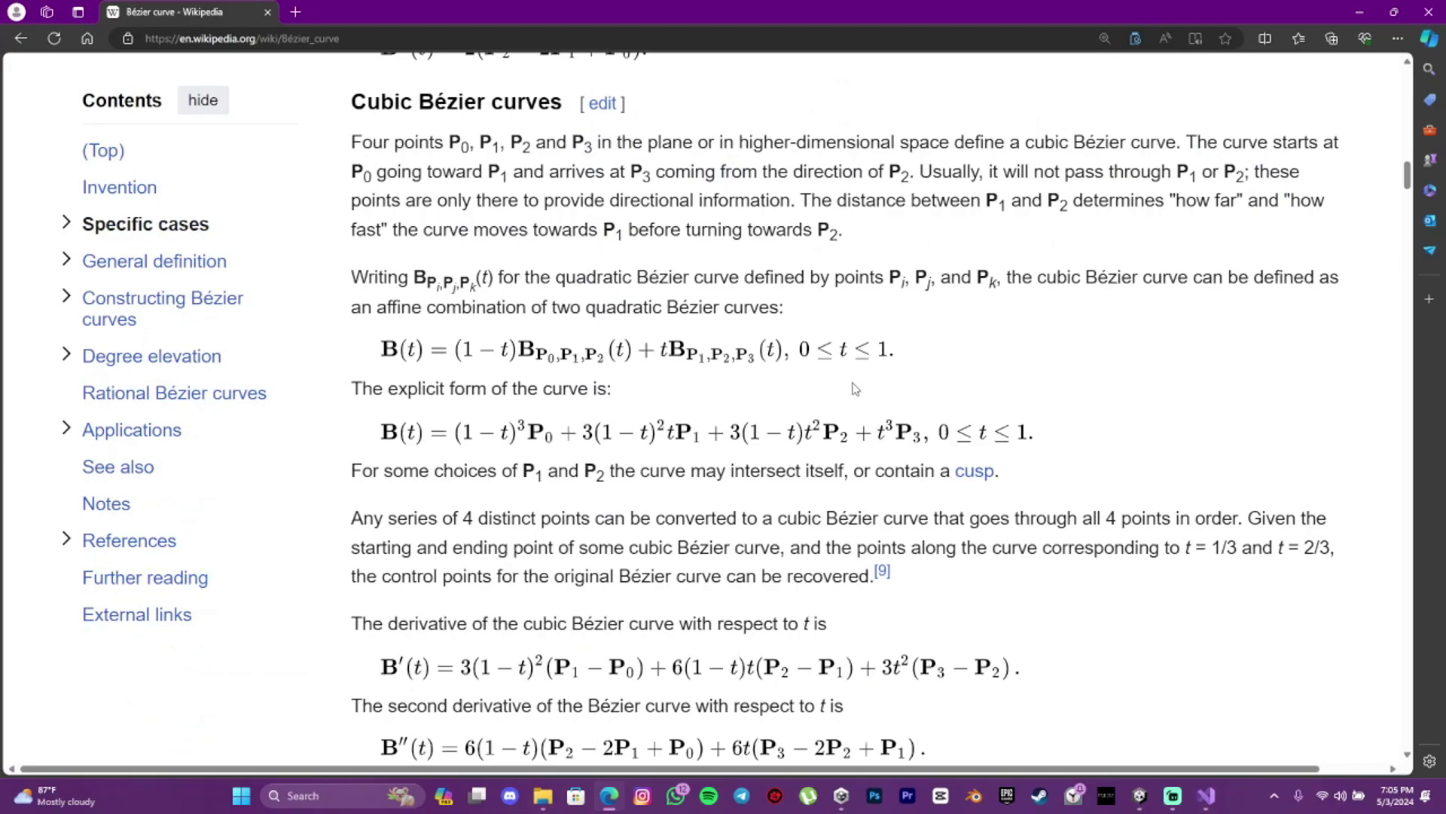
left_click_drag(373, 431, 1036, 441)
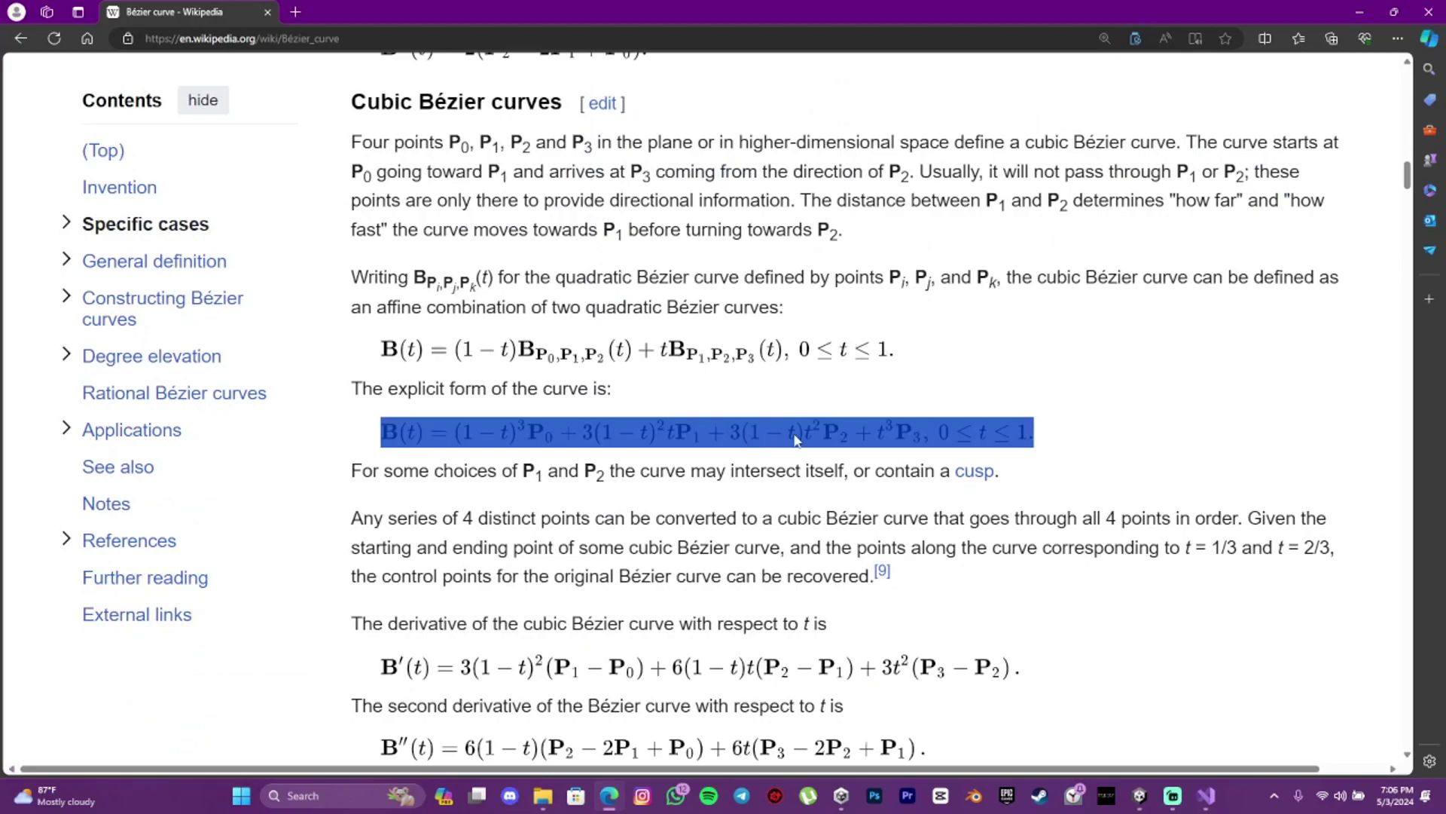
left_click(1041, 441)
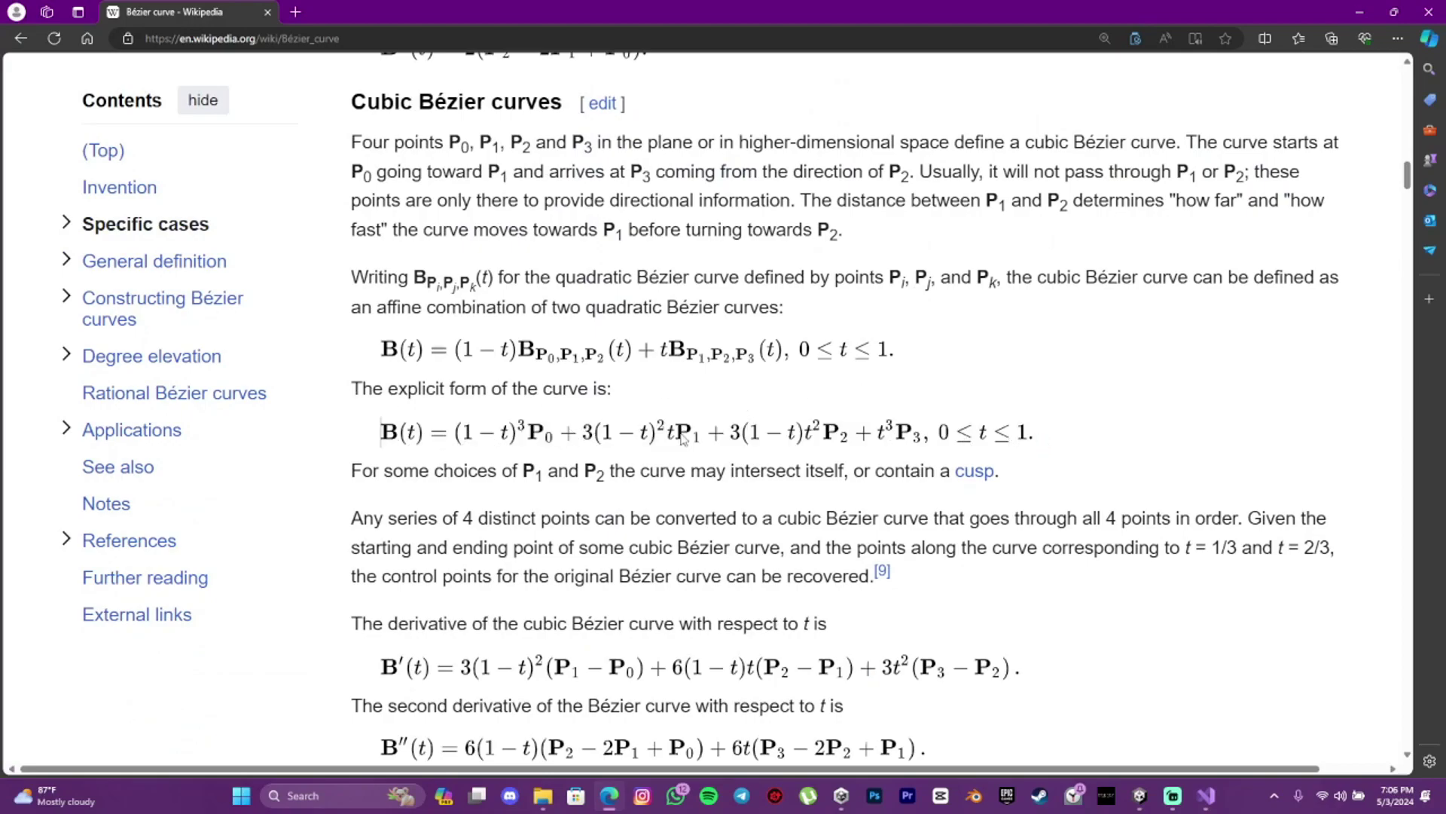
left_click_drag(381, 440, 1002, 453)
left_click(1002, 452)
scroll(1074, 435, "up", 5)
scroll(1158, 415, "up", 5)
scroll(1158, 415, "up", 3)
scroll(1163, 452, "up", 5)
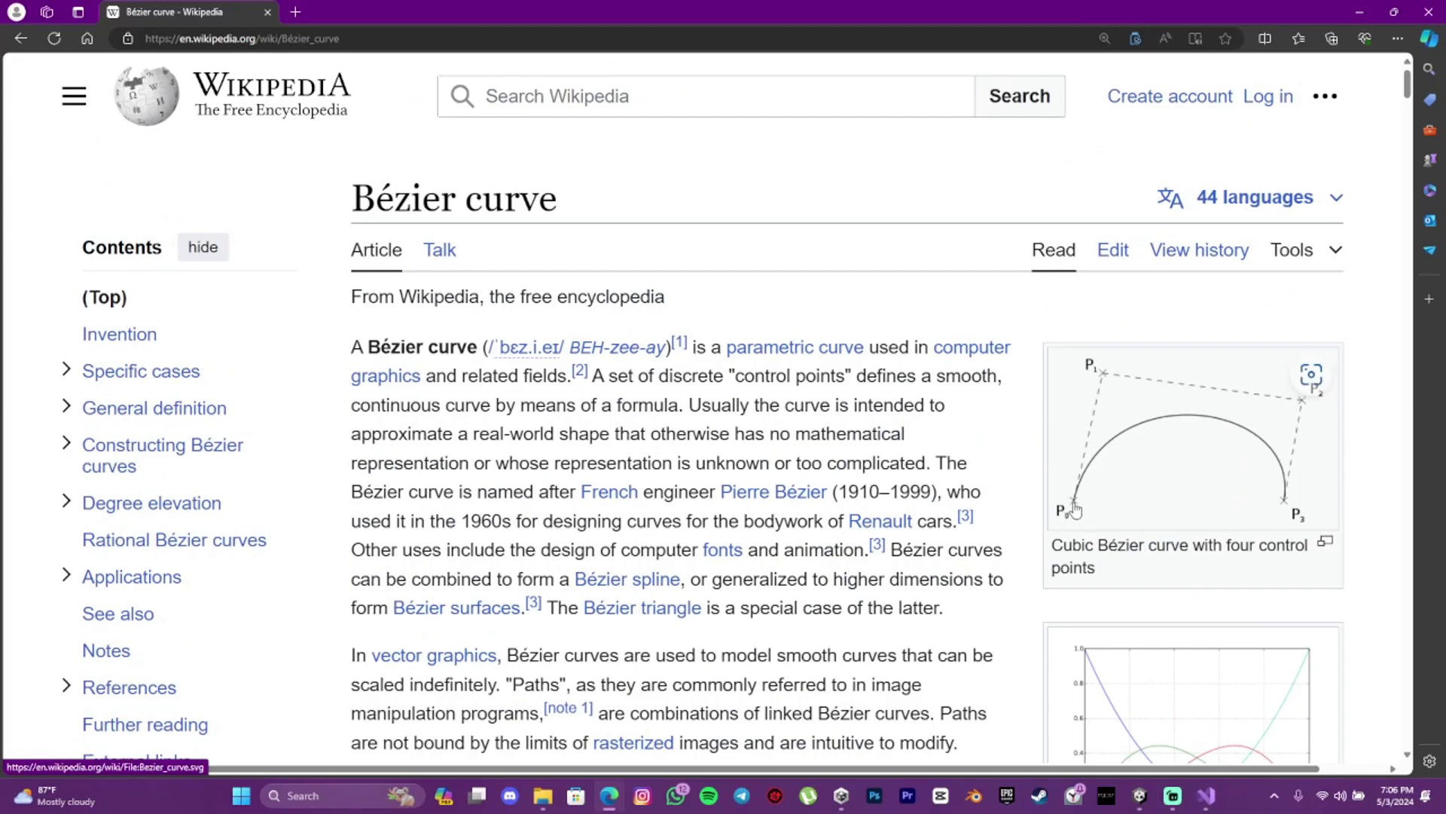
mouse_move(1192, 441)
scroll(1105, 463, "down", 2)
scroll(843, 454, "down", 3)
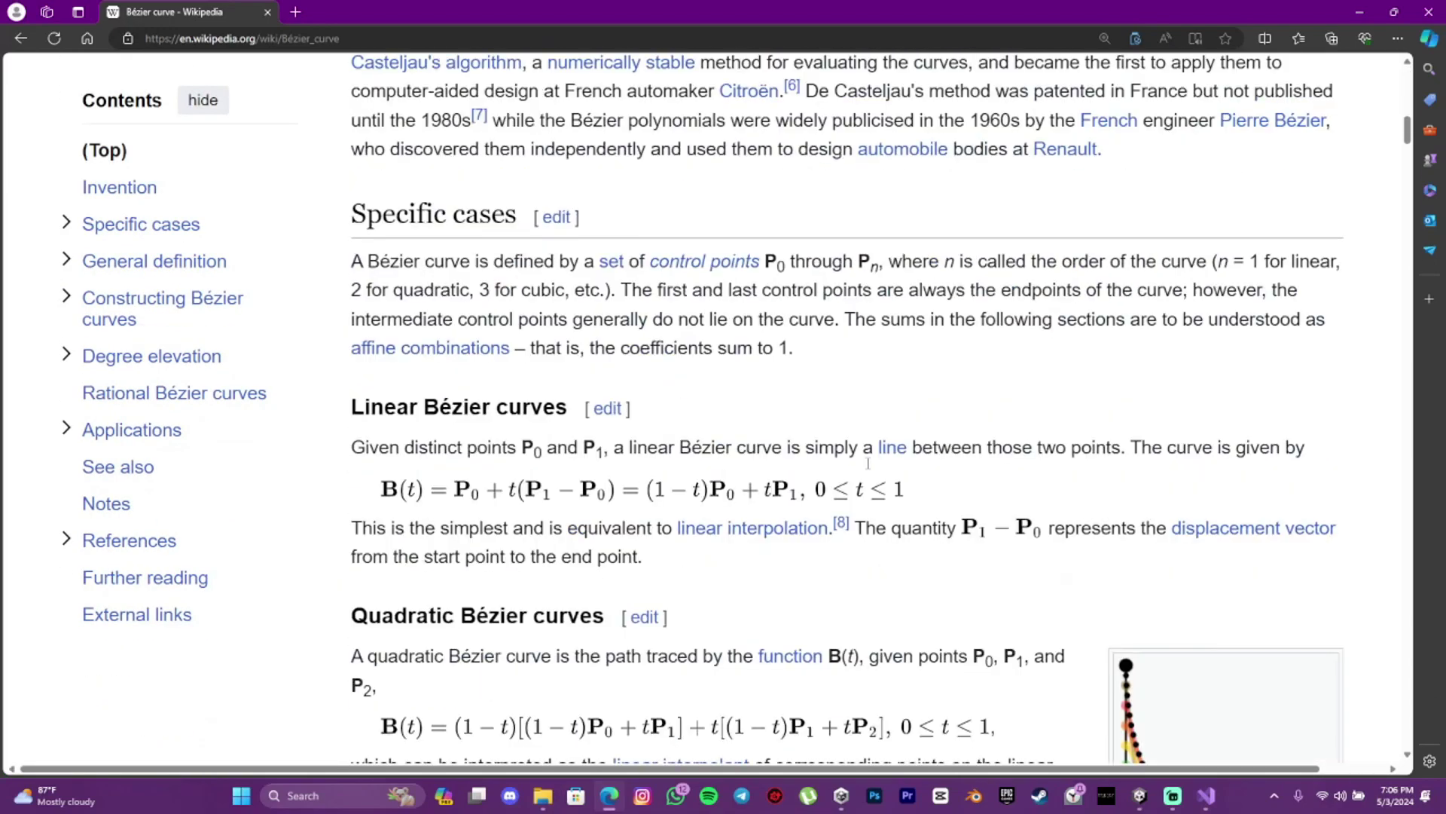
scroll(843, 454, "down", 5)
scroll(837, 457, "down", 4)
scroll(791, 461, "down", 3)
scroll(710, 466, "up", 1)
scroll(634, 441, "down", 4)
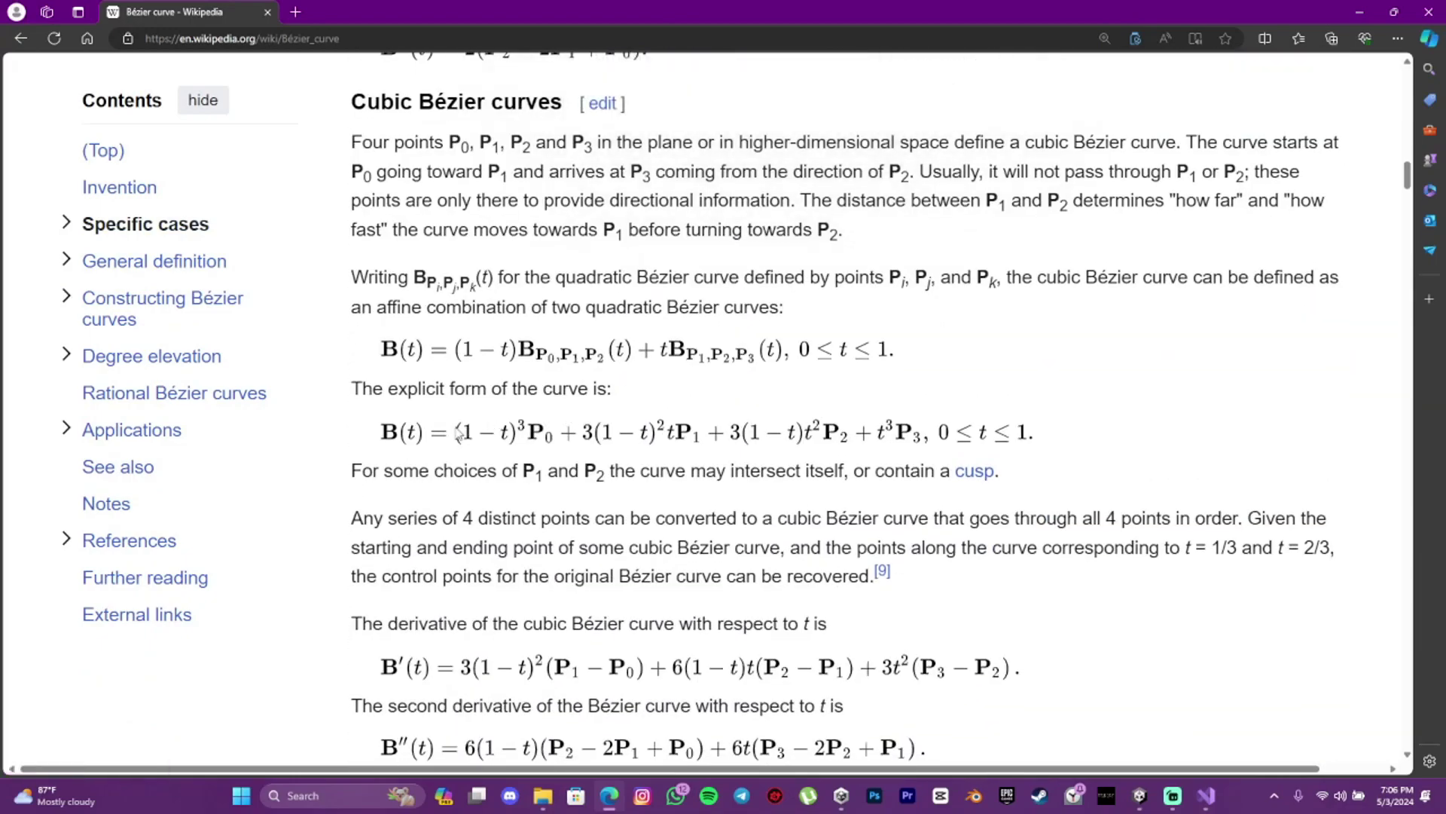
Highlight the explicit cubic formula once more and return to Unity.
left_click_drag(375, 435, 1038, 436)
left_click(1045, 441)
left_click(1139, 795)
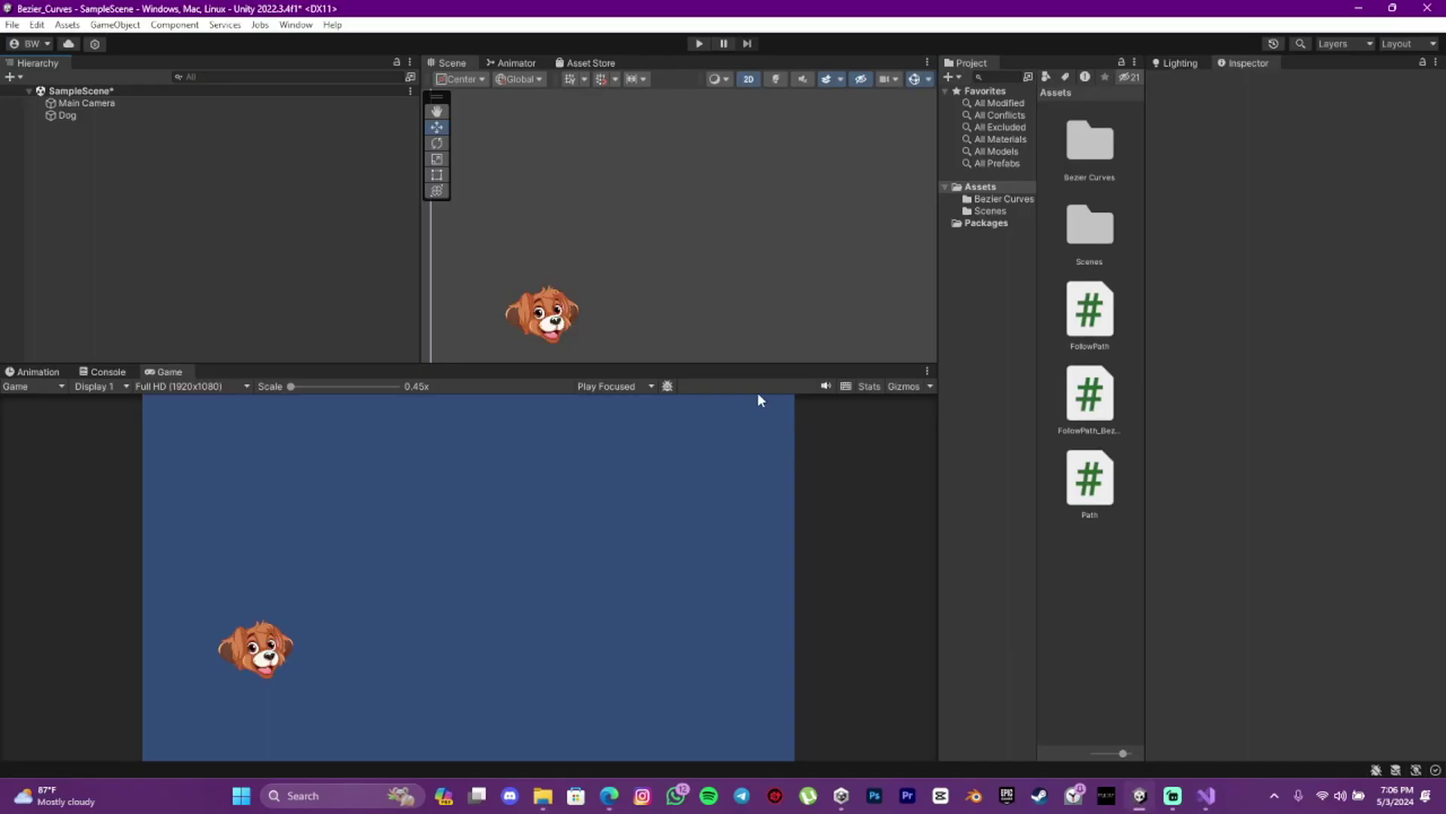
Create an empty GameObject named Path.
right_click(80, 145)
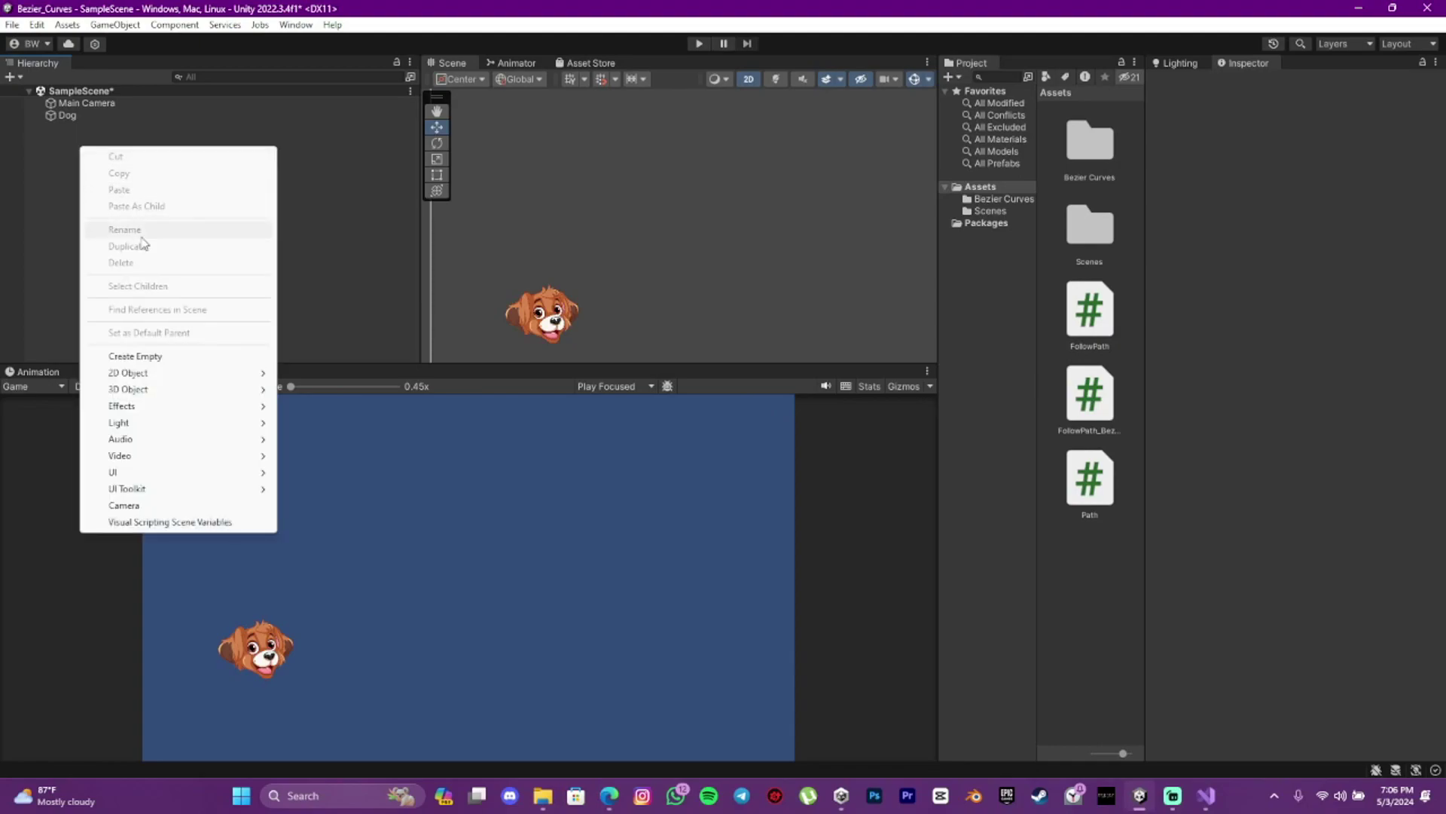
left_click(165, 357)
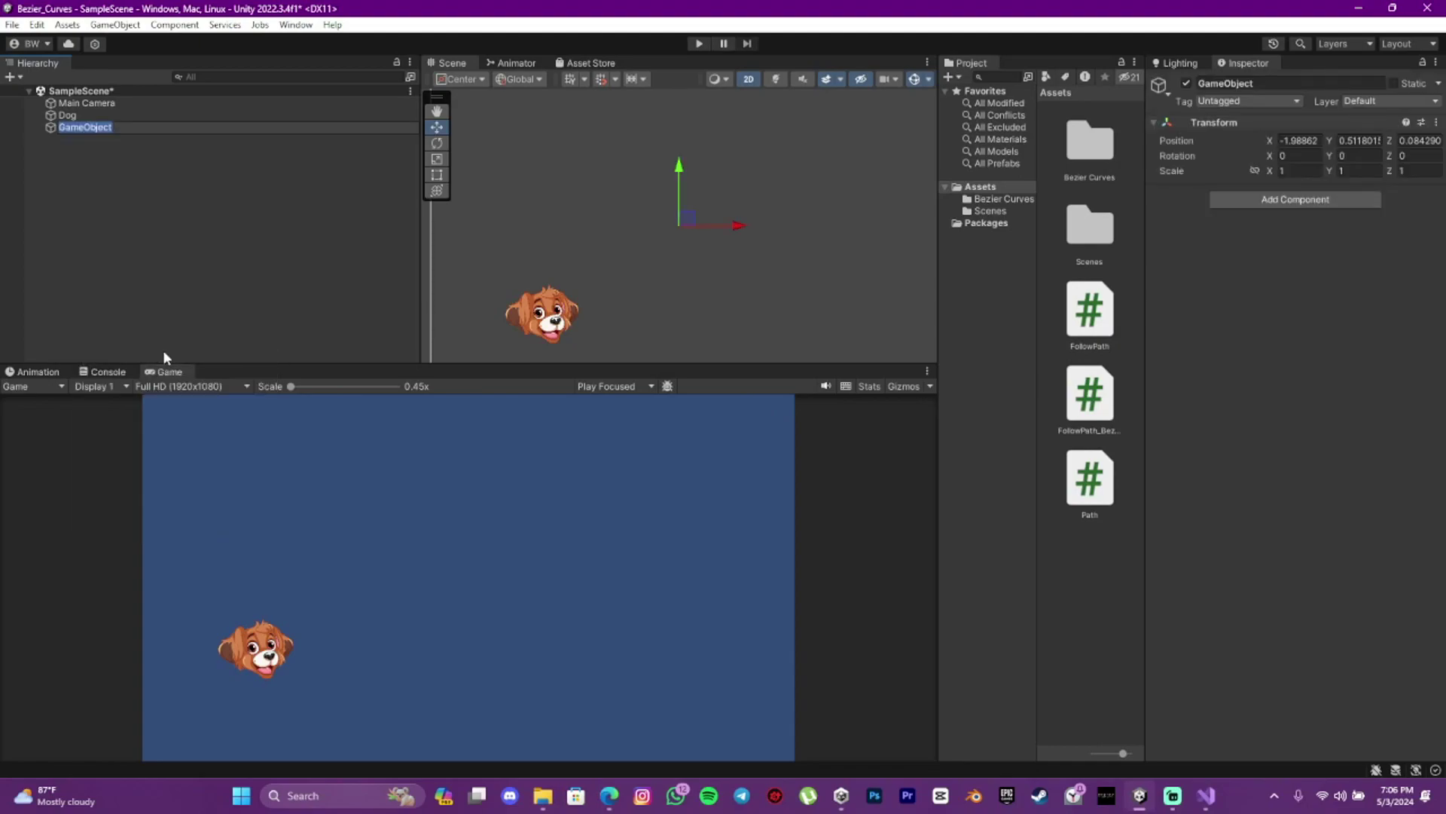
type("Path")
key("Return")
left_click(90, 132)
Add an empty child under Path named Control Points.
right_click(80, 130)
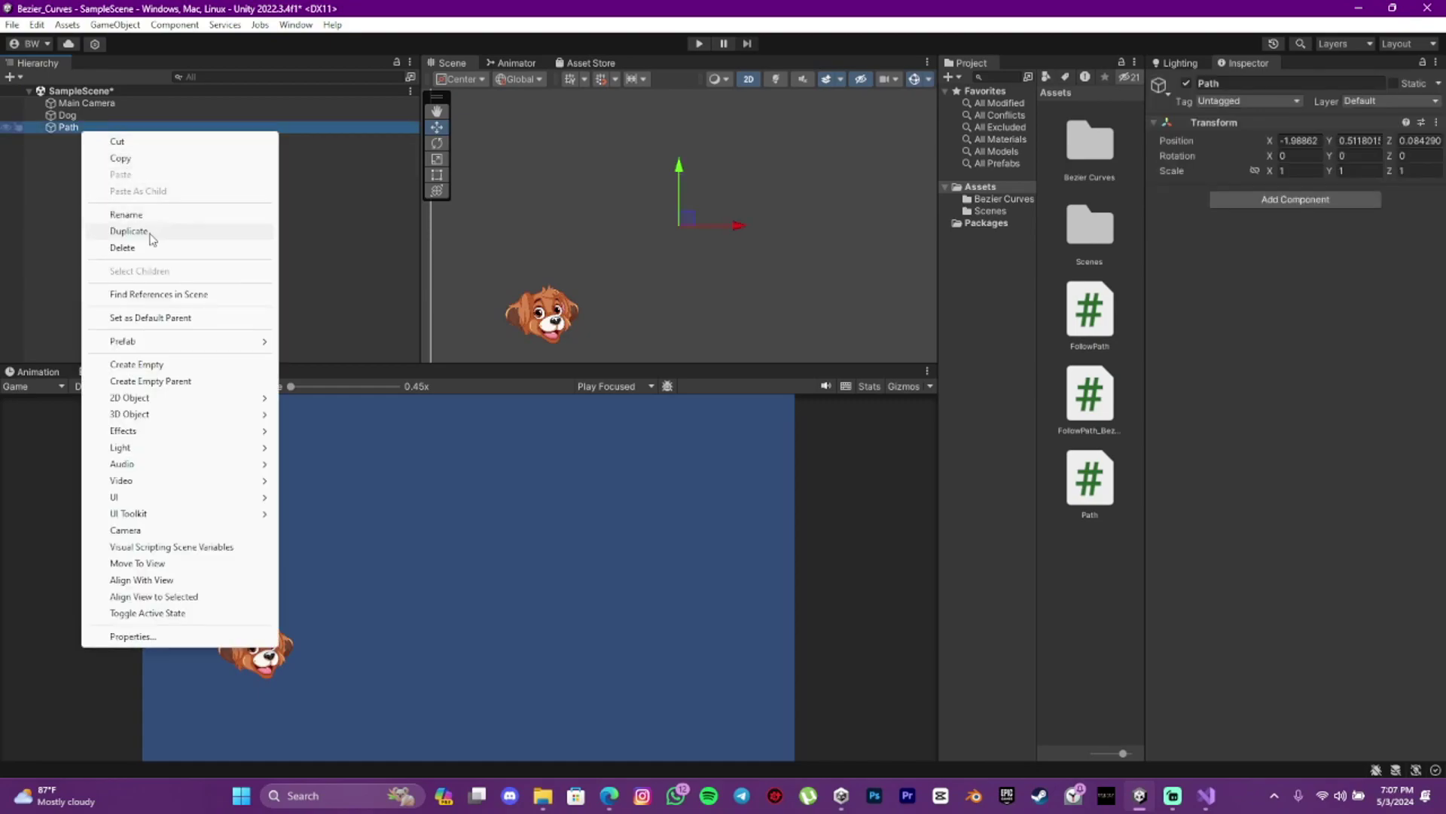
left_click(161, 366)
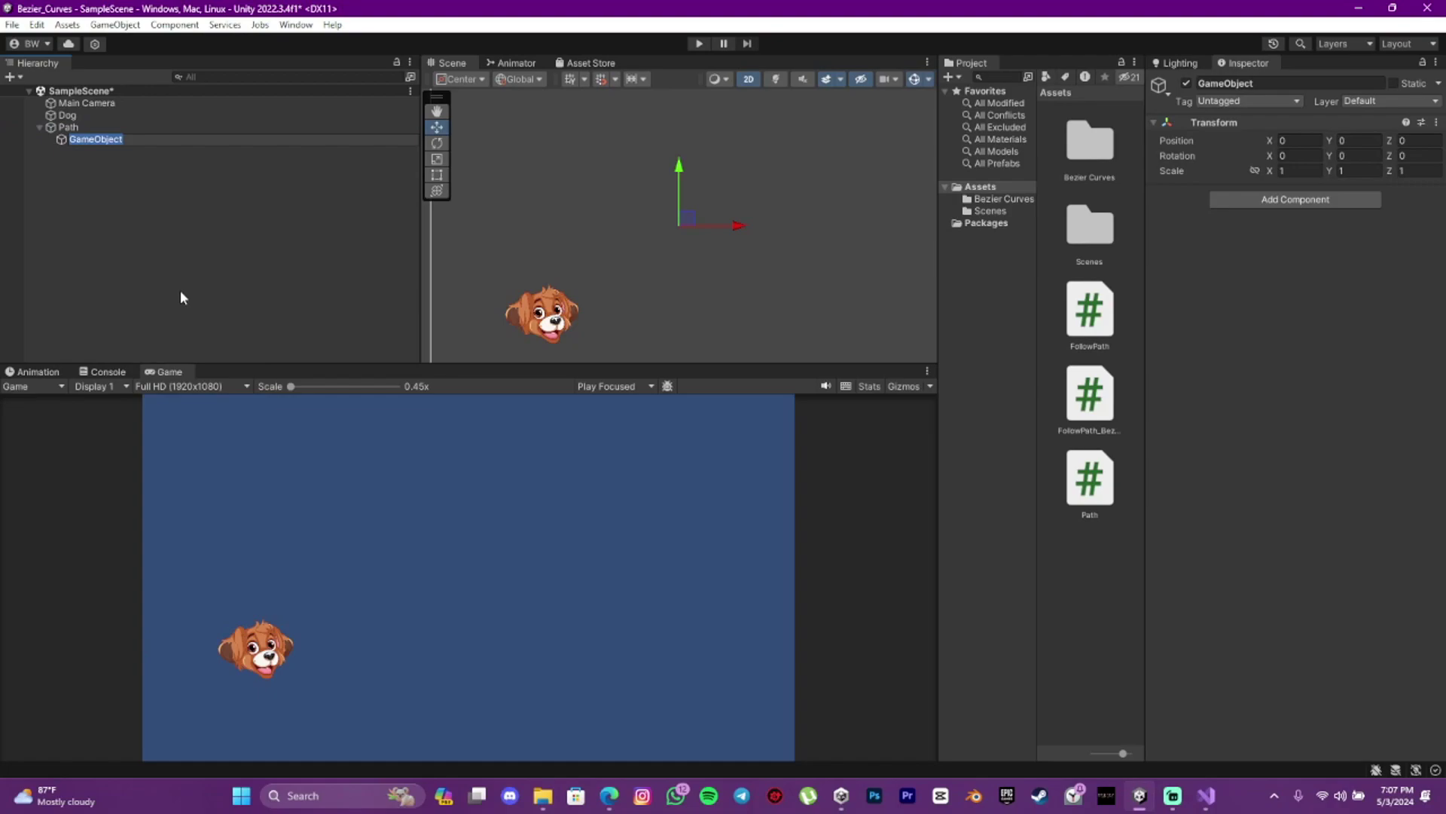
type("Control Points")
left_click(159, 185)
left_click(165, 140)
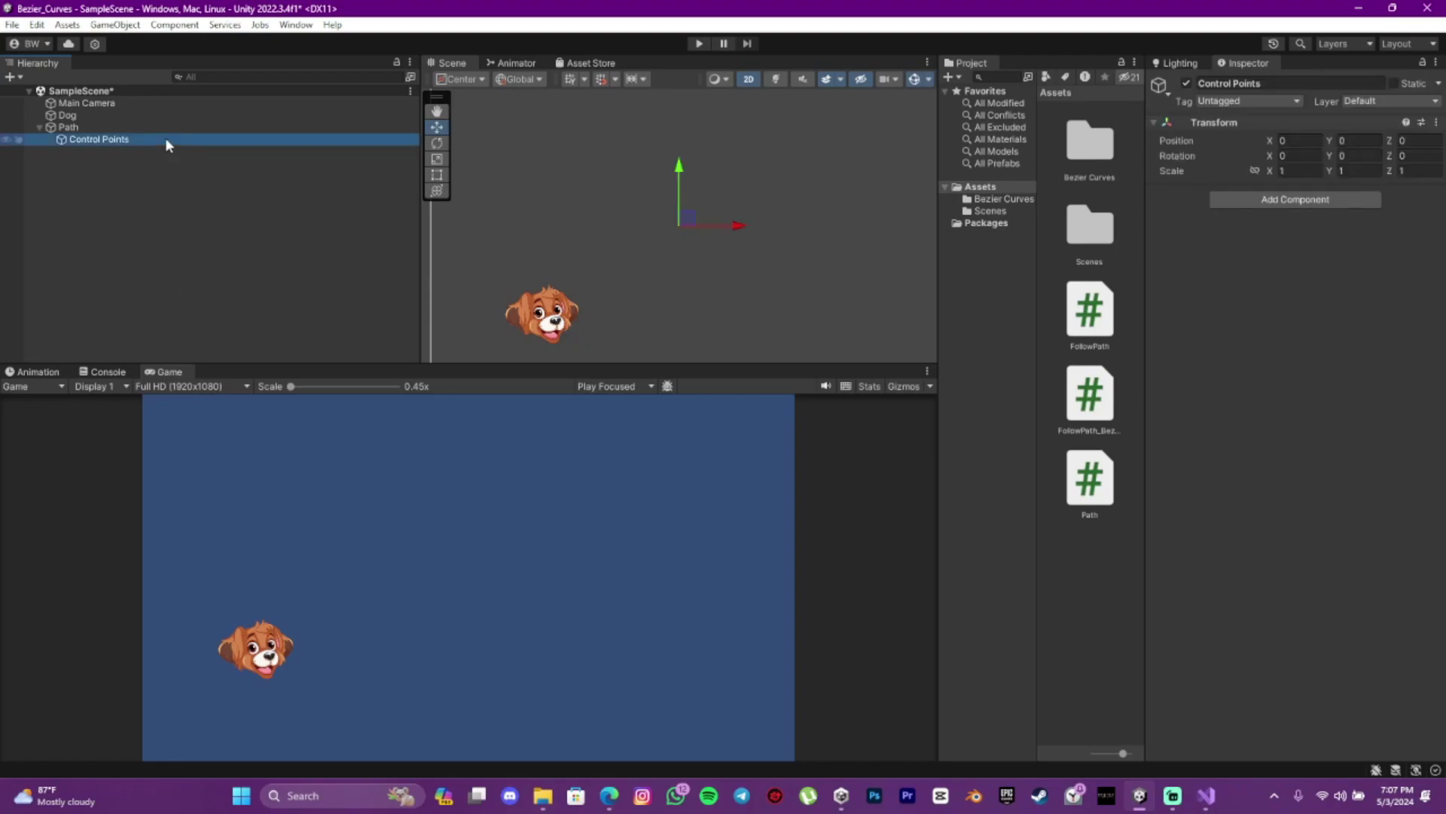
Rename the child to Control Point 0 and duplicate it into three copies.
left_click(159, 155)
right_click(138, 141)
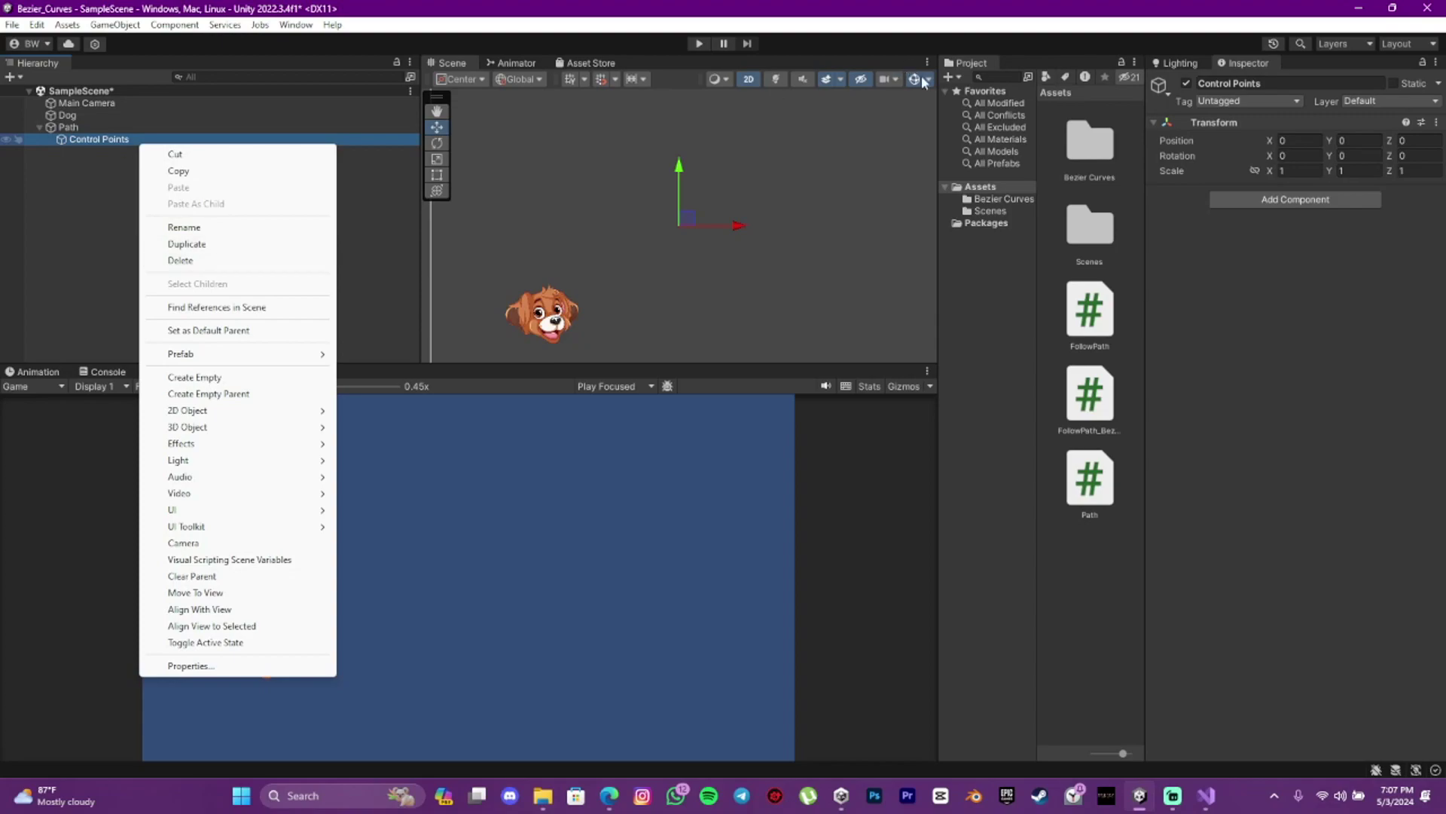
left_click(1287, 85)
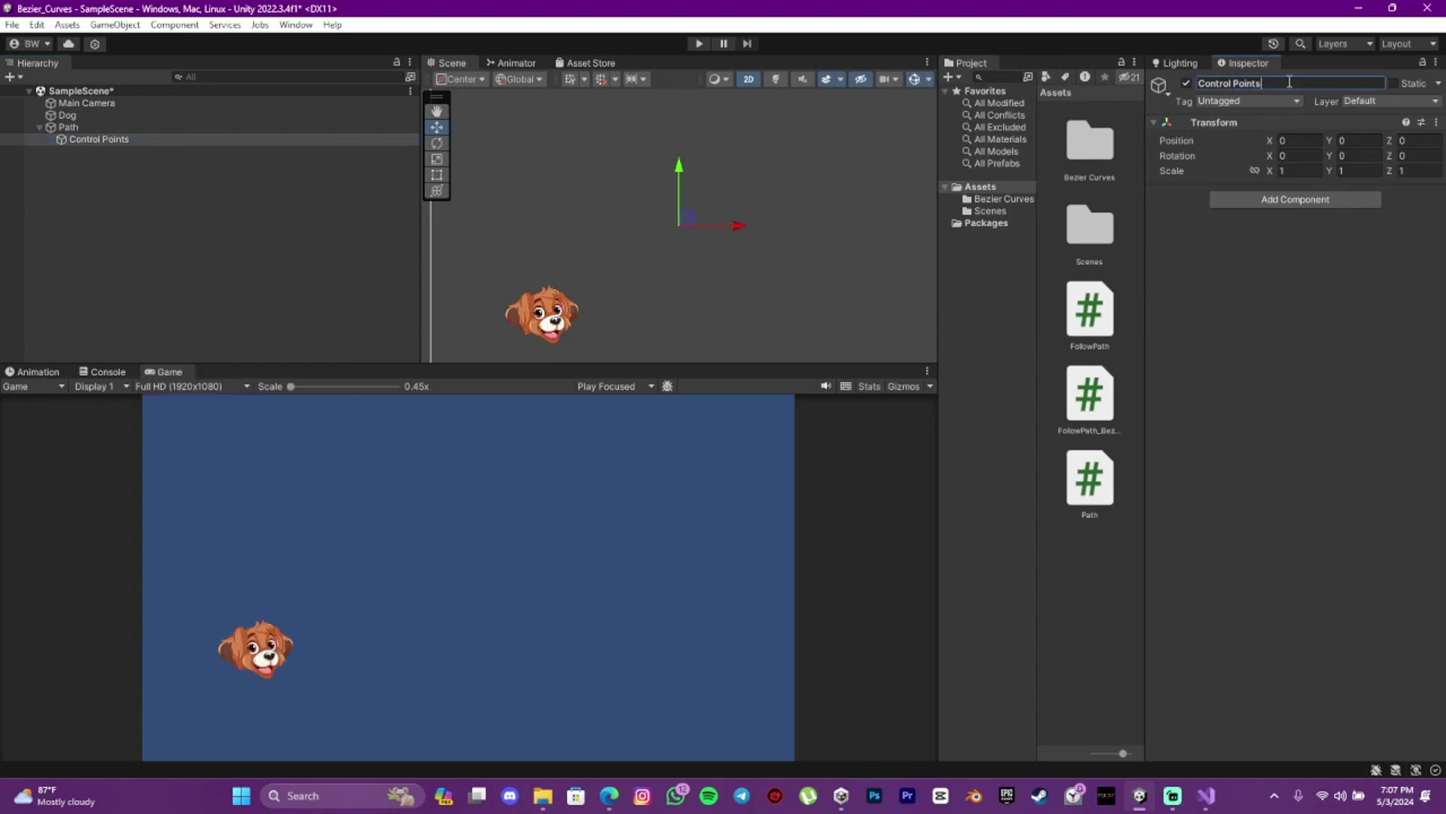
type("0")
key("Return")
left_click(117, 138)
key("ctrl+d")
key("ctrl+d")
key("ctrl+d")
left_click(152, 151)
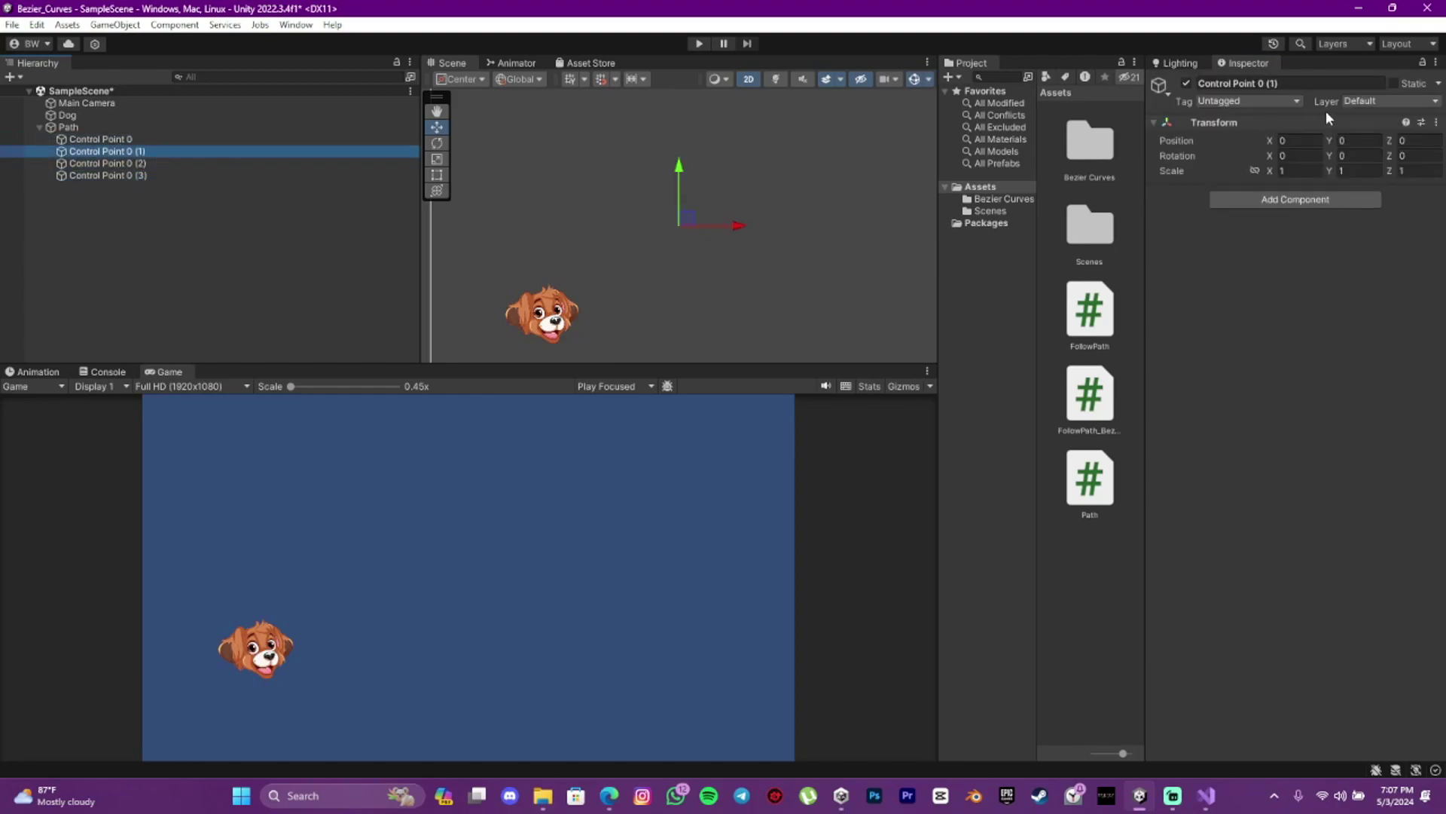
Rename the three copies to Control Point 1, Control Point 2 and Control Point 3.
left_click(1305, 84)
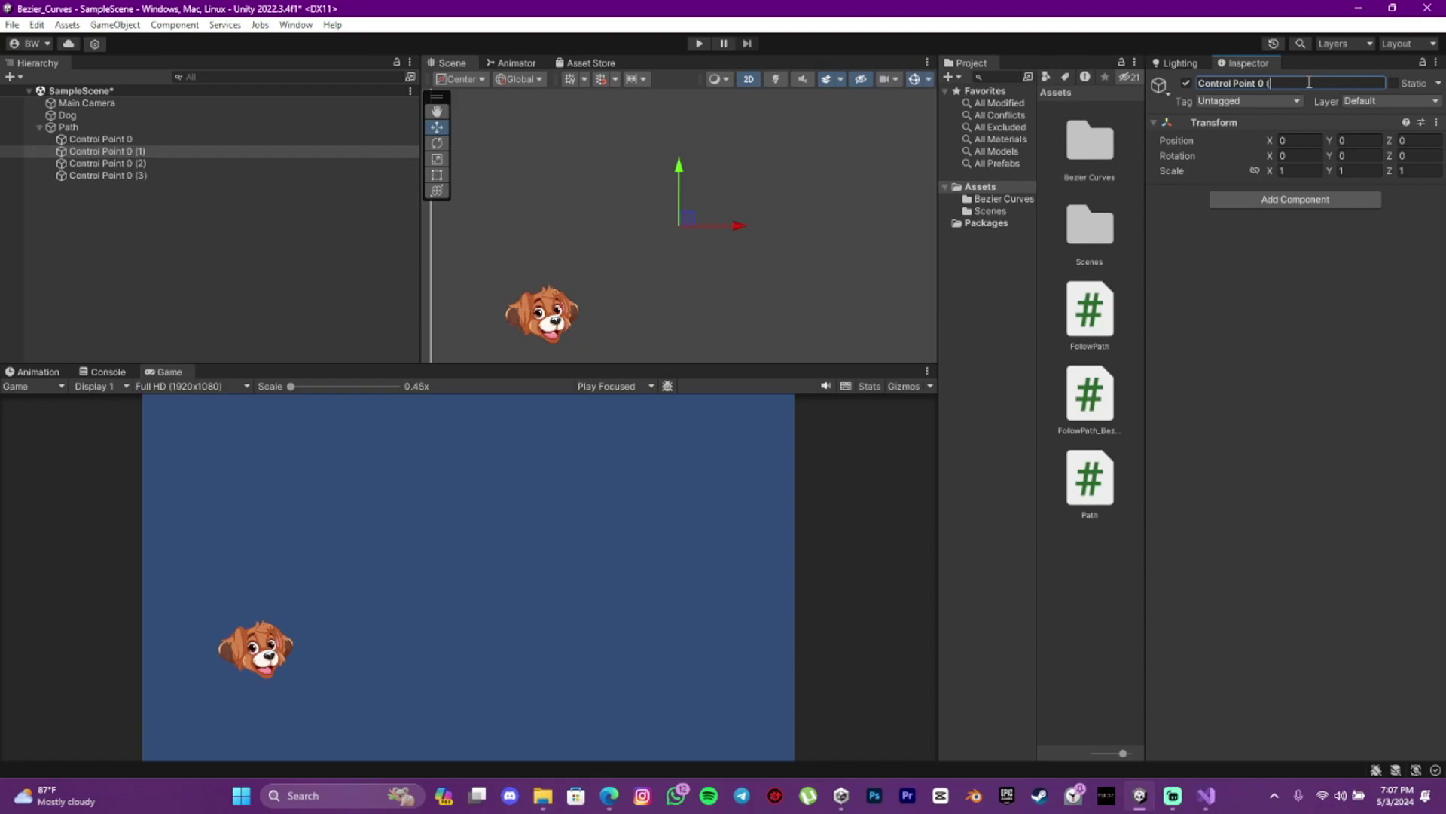
type("1")
key("Return")
left_click(145, 164)
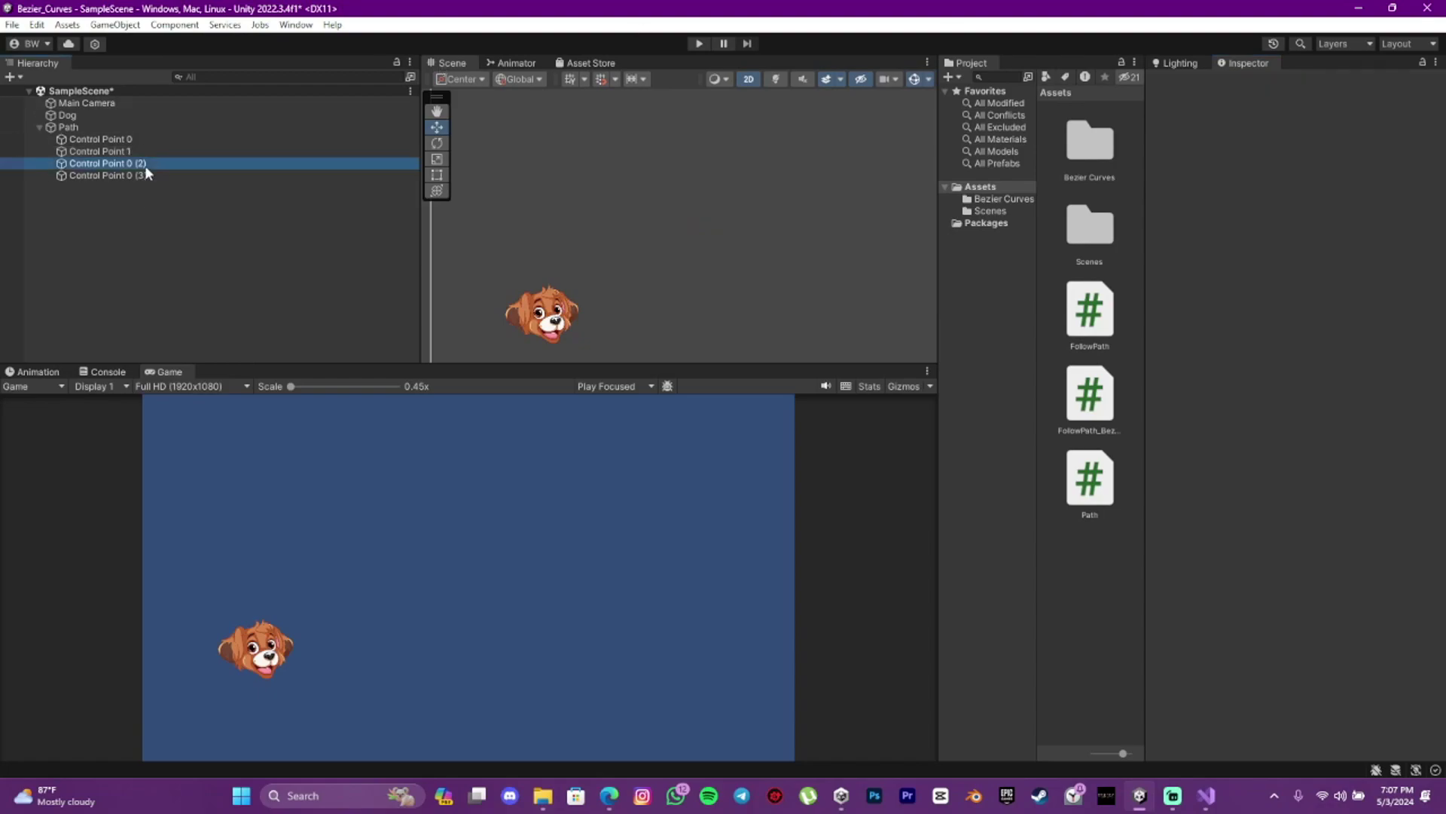
left_click(1286, 84)
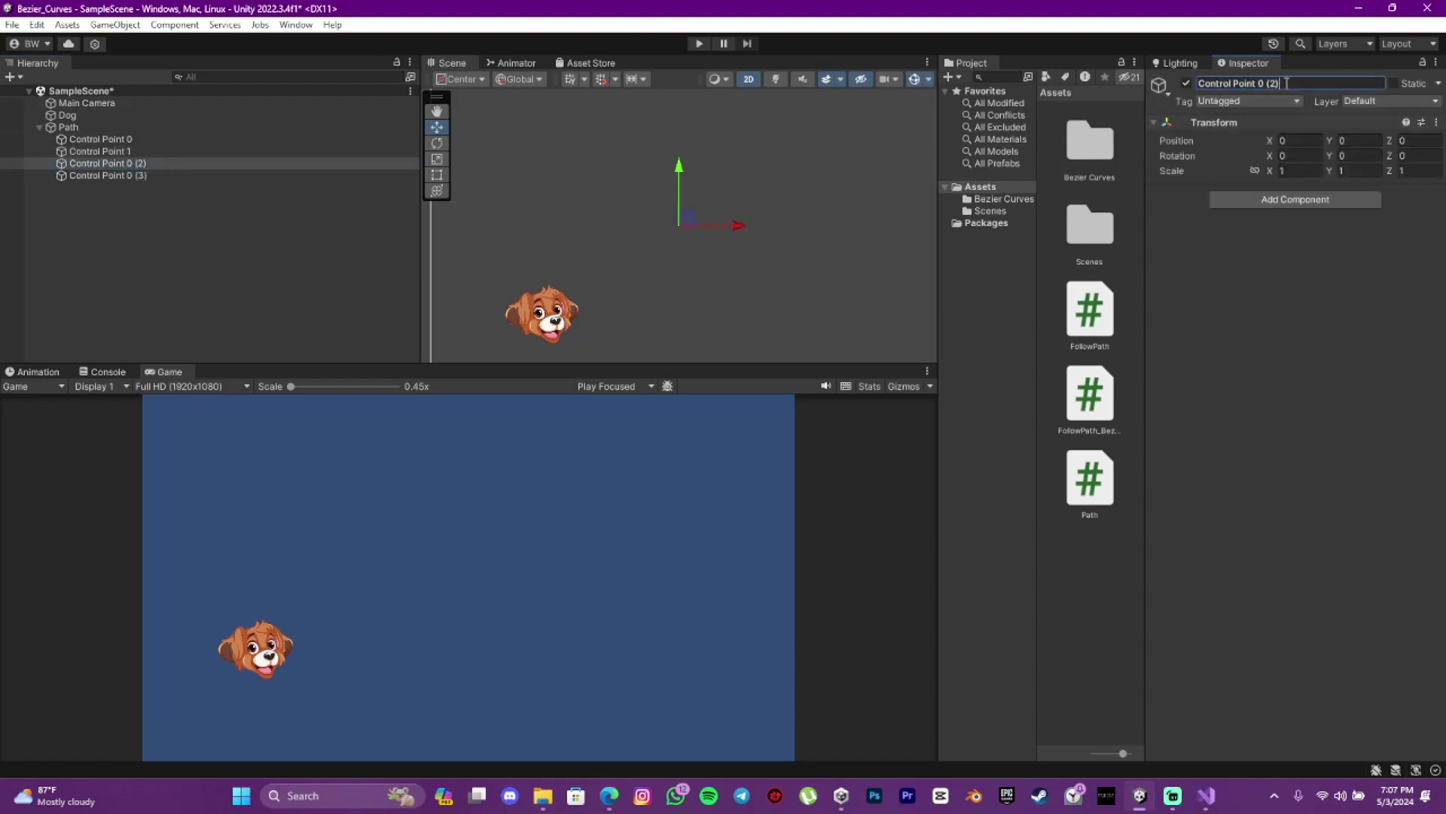
key("Return")
left_click(107, 176)
left_click(1300, 84)
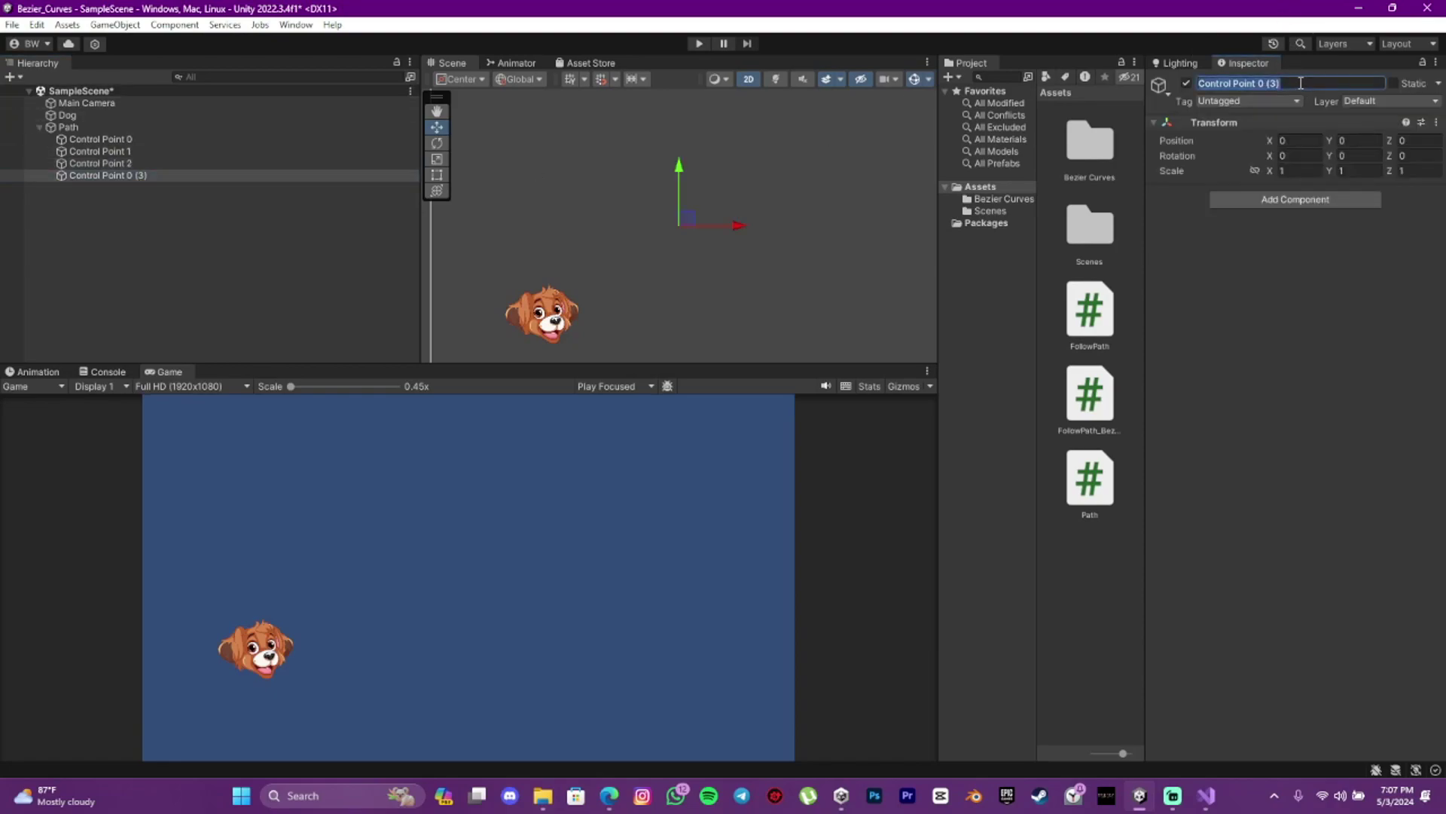
left_click(1300, 83)
left_click(295, 222)
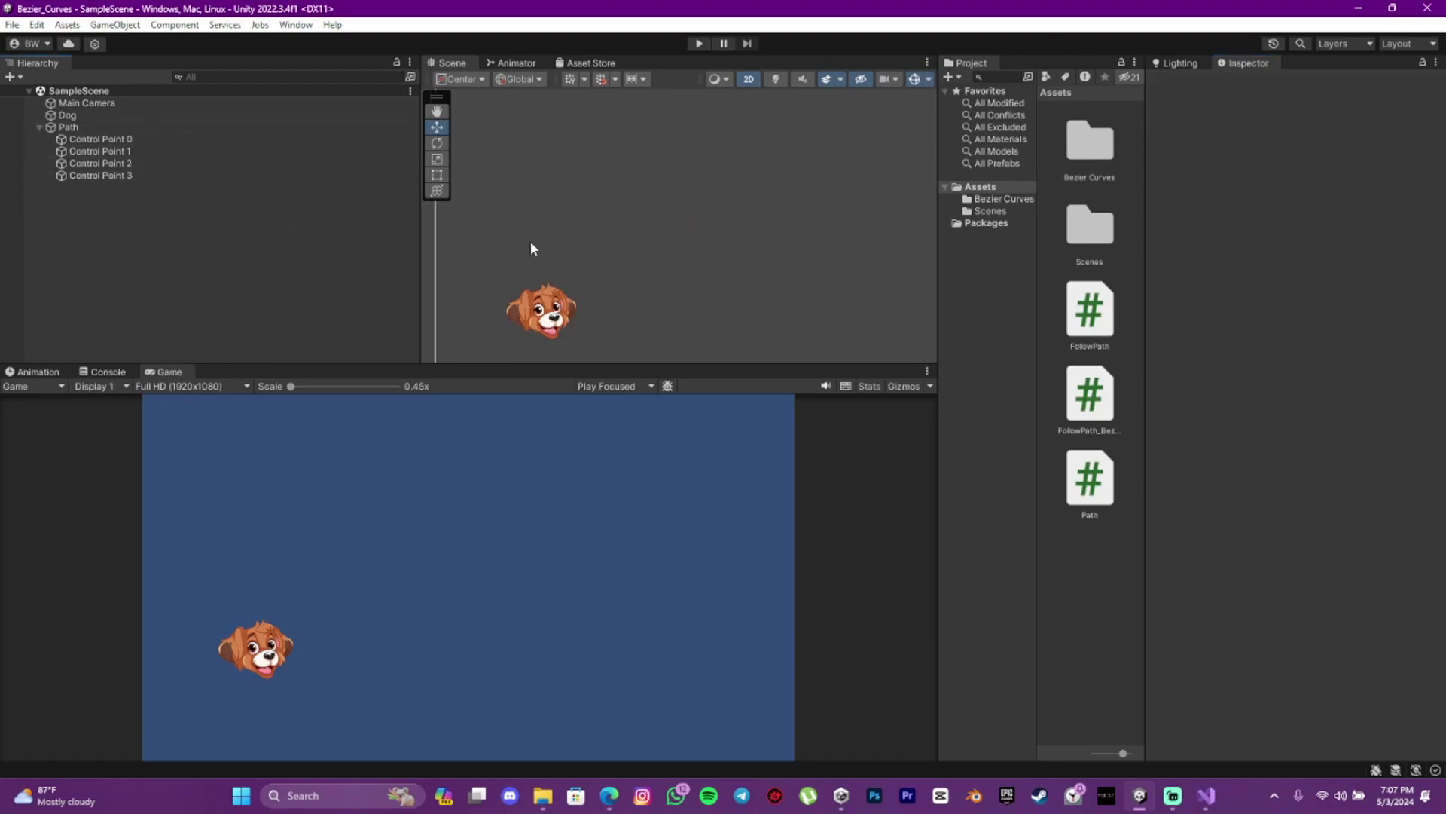
scroll(530, 242, "down", 2)
Move Control Point 0 up-left and Control Point 1 up-right in the Scene view.
left_click(124, 150)
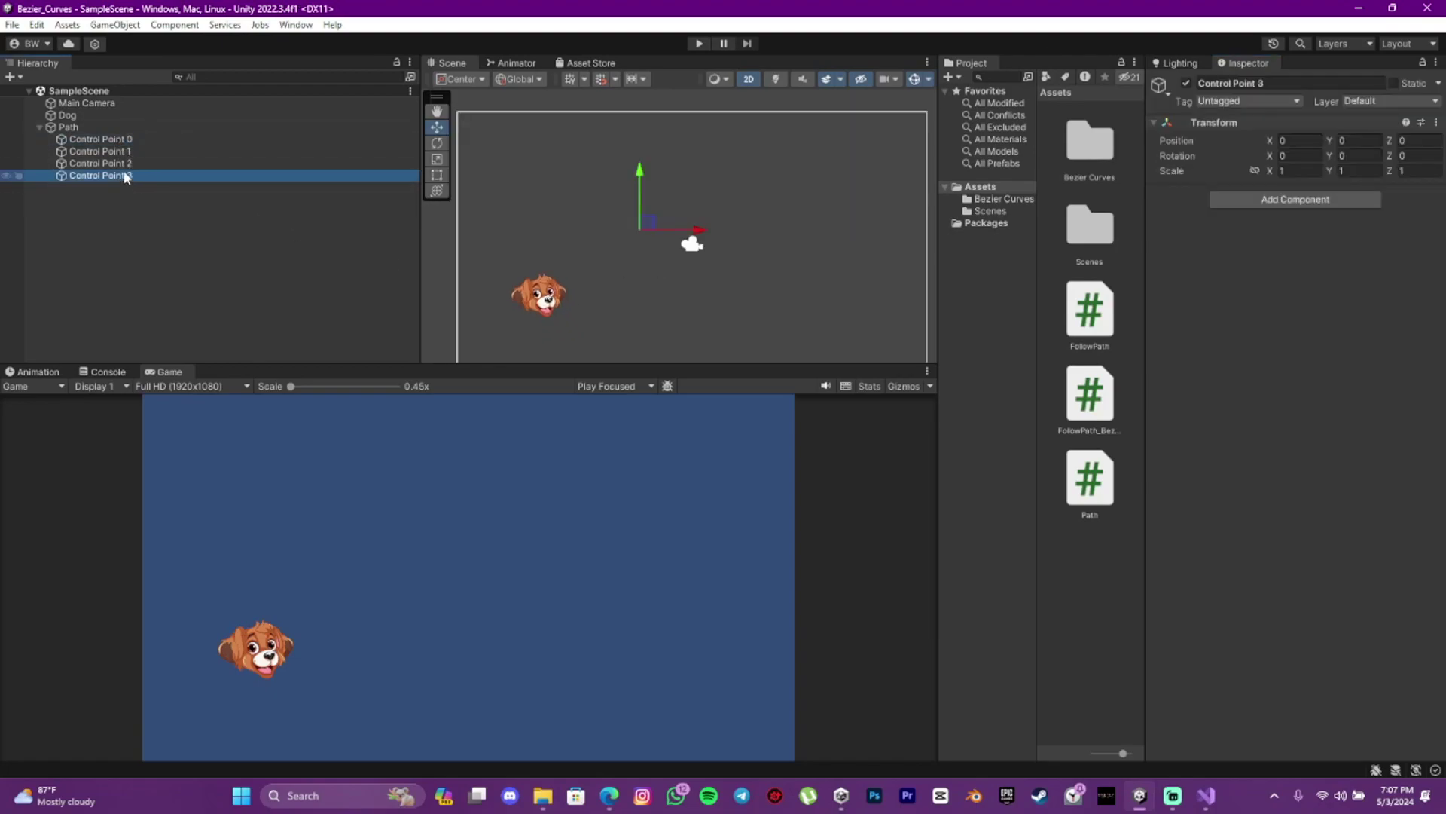
key("Up")
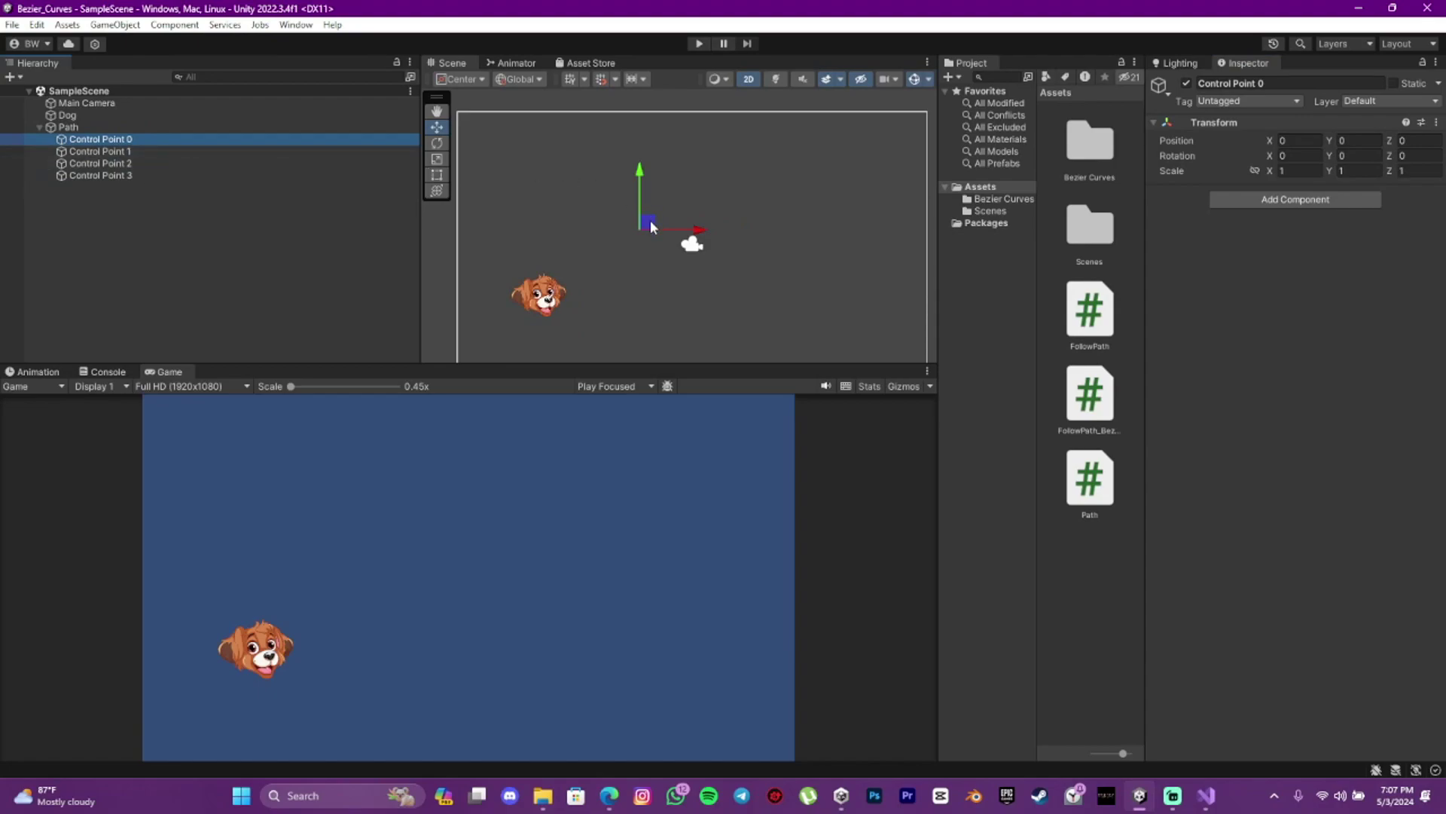
left_click_drag(652, 228, 540, 179)
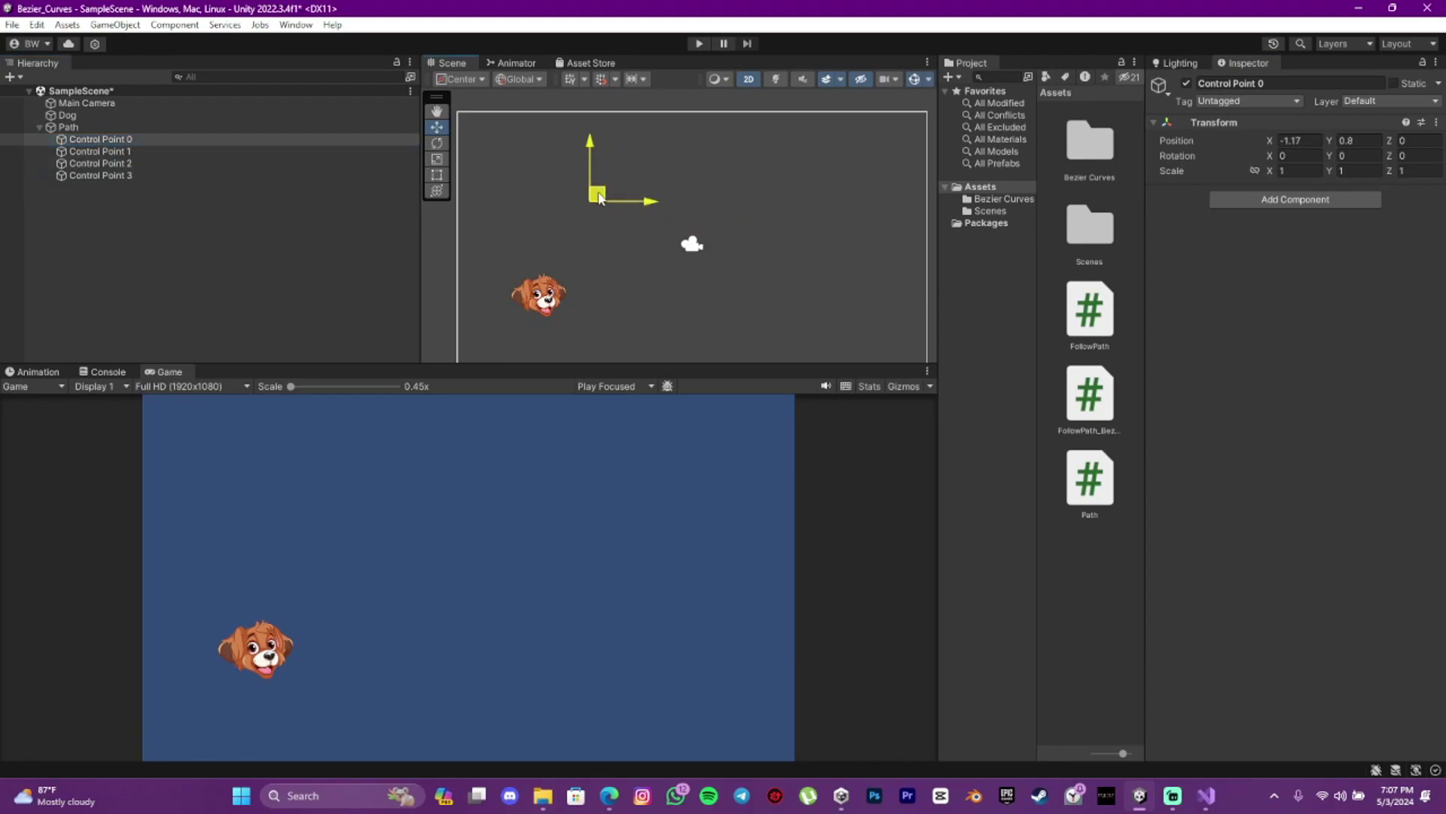
double_click(169, 147)
scroll(693, 205, "up", 2)
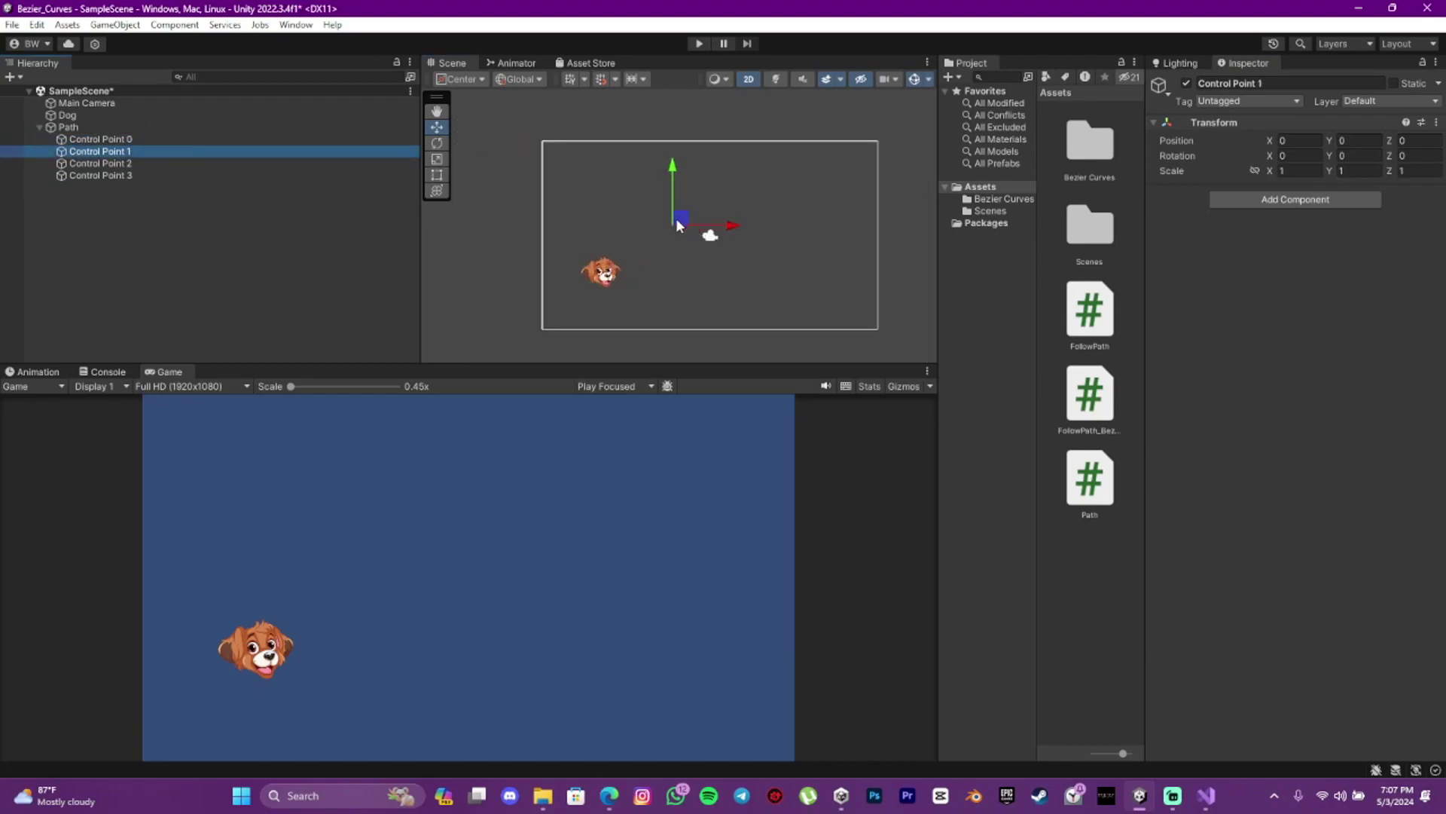
left_click_drag(676, 219, 757, 178)
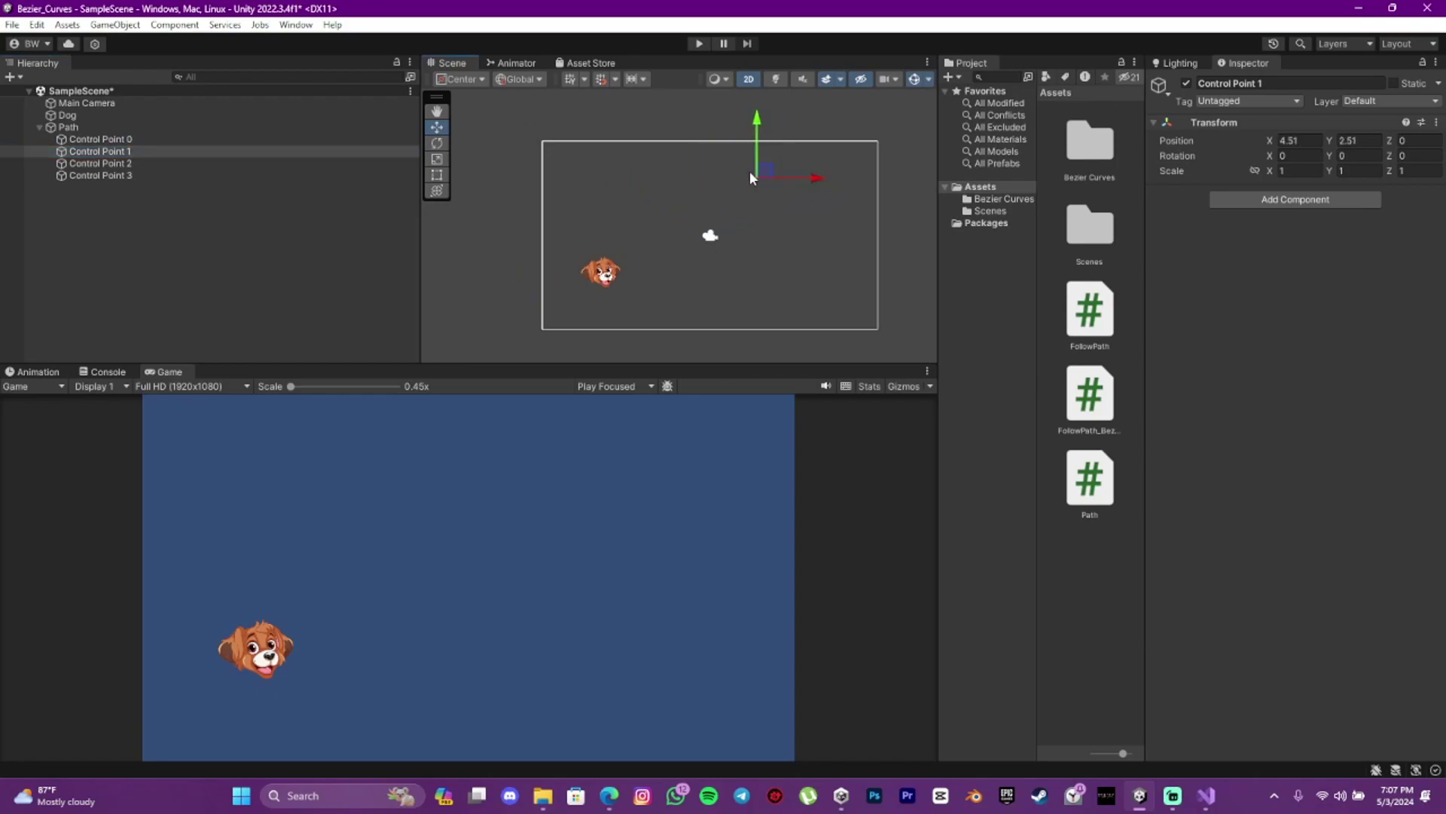
Move Control Point 2 down-left and Control Point 3 right, then view the Bézier article.
left_click(175, 162)
left_click_drag(678, 223, 637, 278)
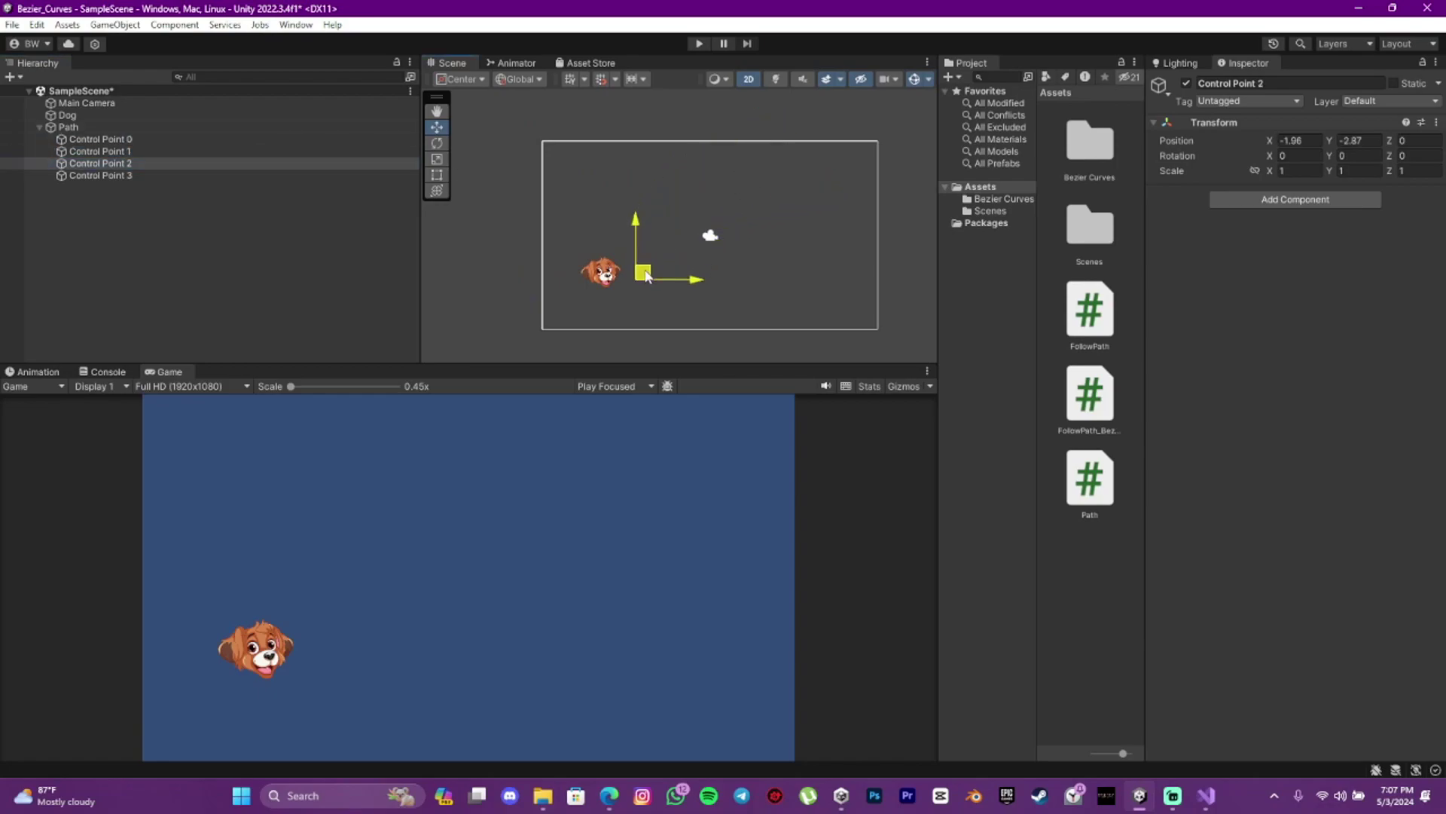
left_click(174, 175)
left_click_drag(680, 219, 810, 251)
left_click(609, 795)
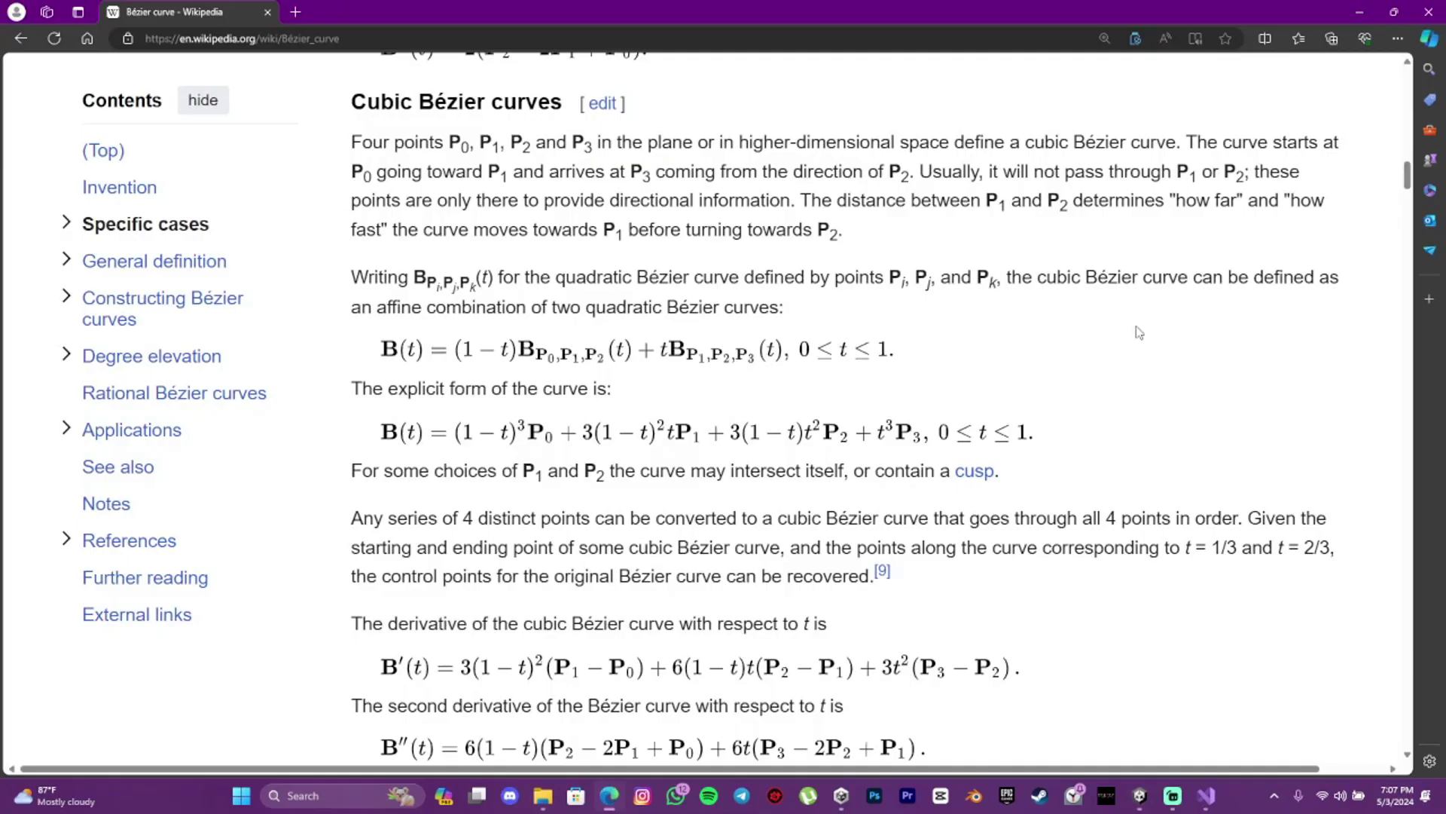
scroll(1142, 304, "up", 5)
scroll(1141, 303, "up", 5)
scroll(1193, 345, "up", 5)
scroll(1193, 347, "up", 1)
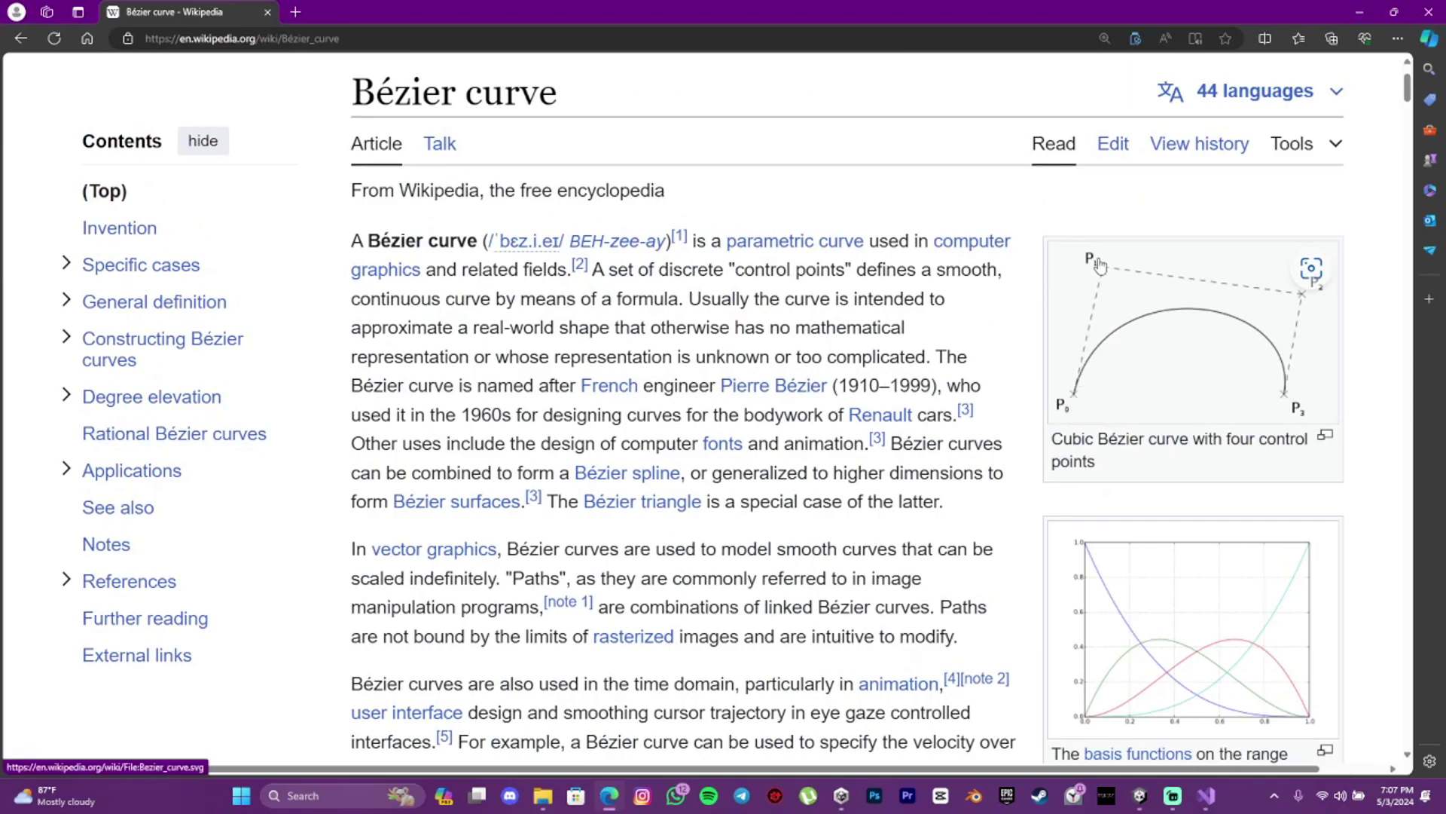
Back in Unity, move Control Point 0 onto the dog and Control Point 1 left.
left_click(1140, 796)
scroll(643, 183, "up", 2)
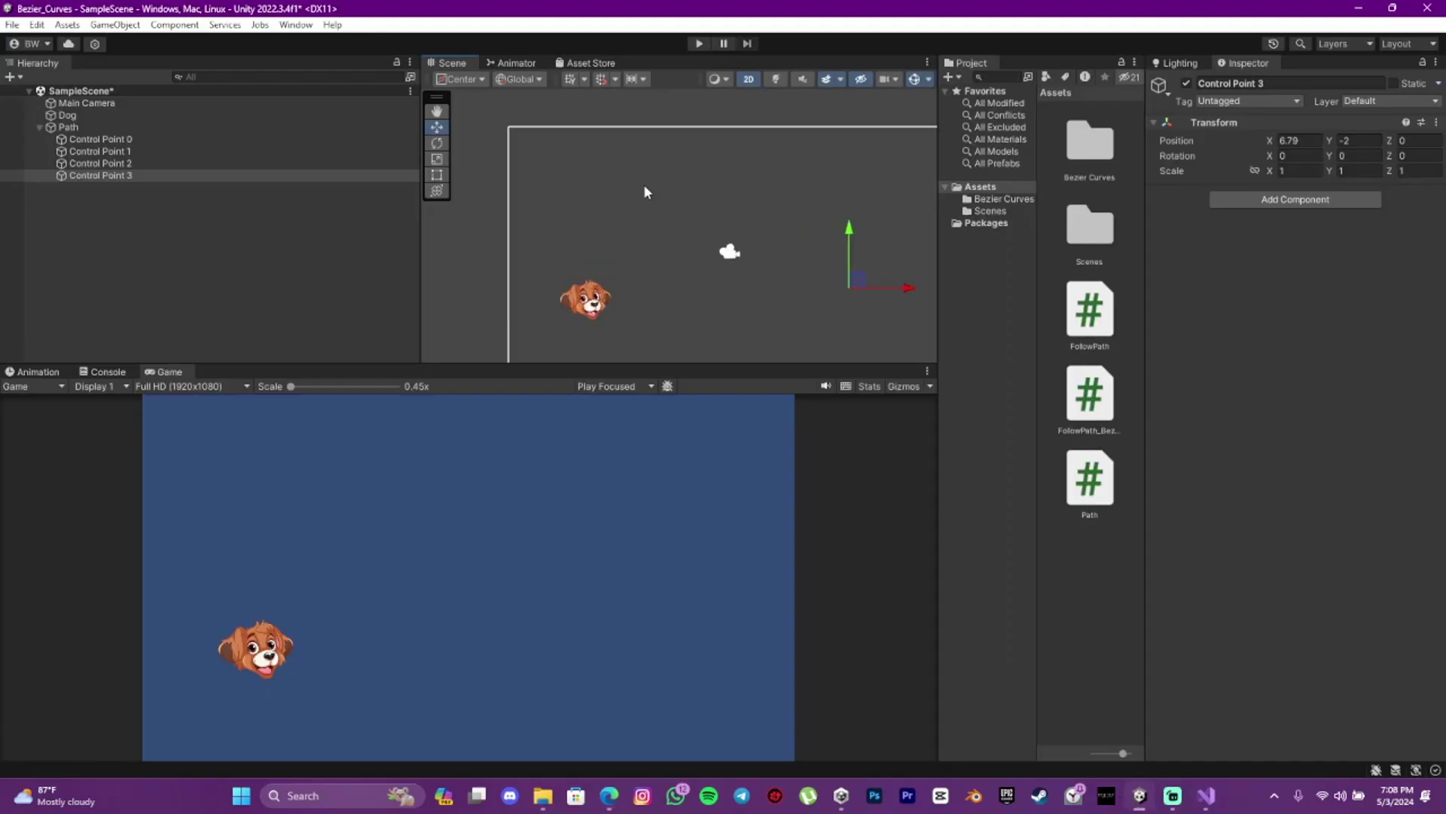
left_click(131, 138)
left_click_drag(586, 186, 593, 279)
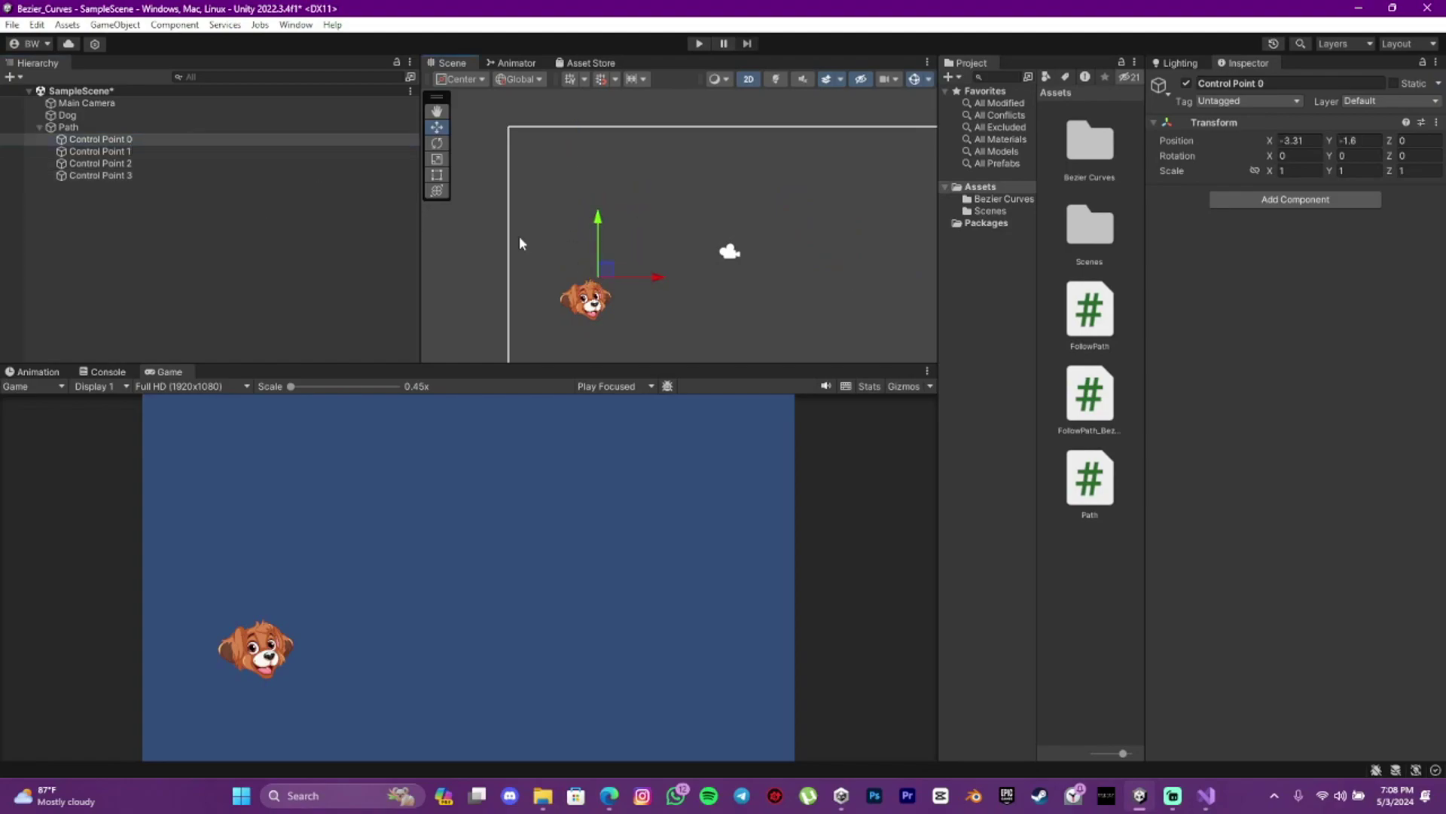
left_click(102, 151)
mouse_move(769, 160)
left_mouse_down()
mouse_move(670, 149)
mouse_move(620, 170)
left_mouse_up()
Move Control Point 2 up-right and Control Point 3 down-left, then select all four points.
left_click(149, 165)
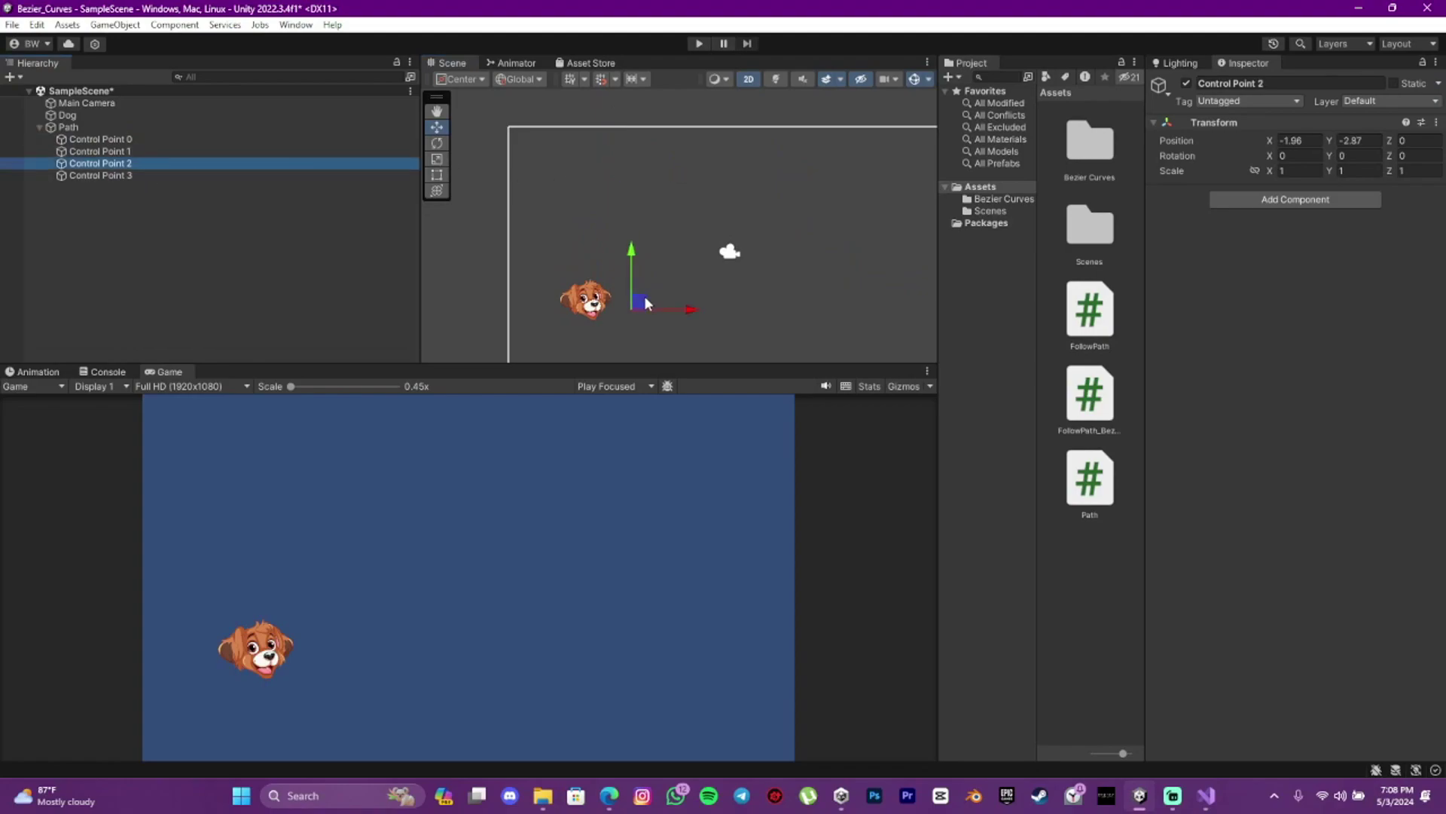
left_click_drag(644, 295, 846, 158)
left_click(136, 176)
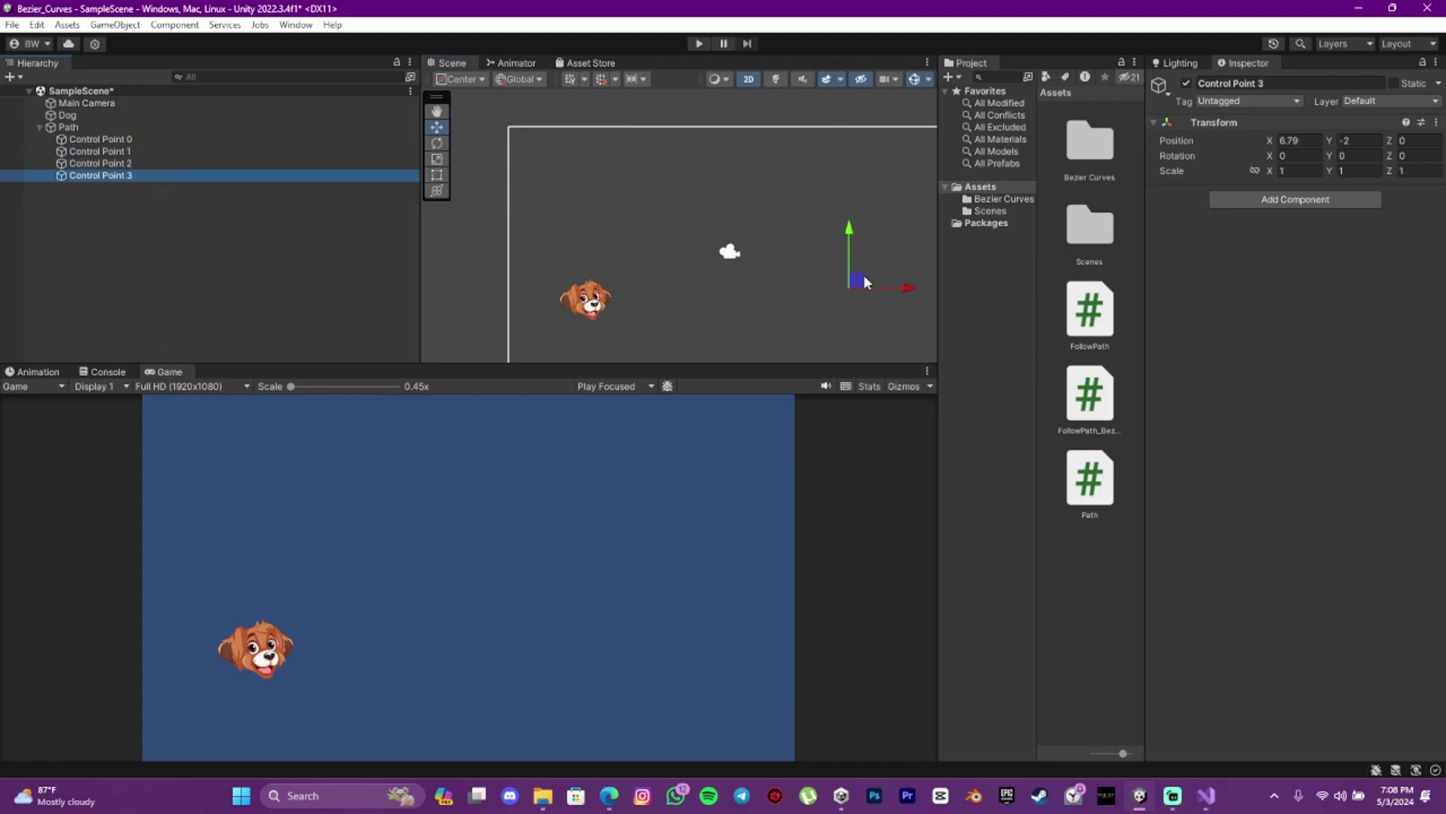
left_click_drag(862, 279, 841, 295)
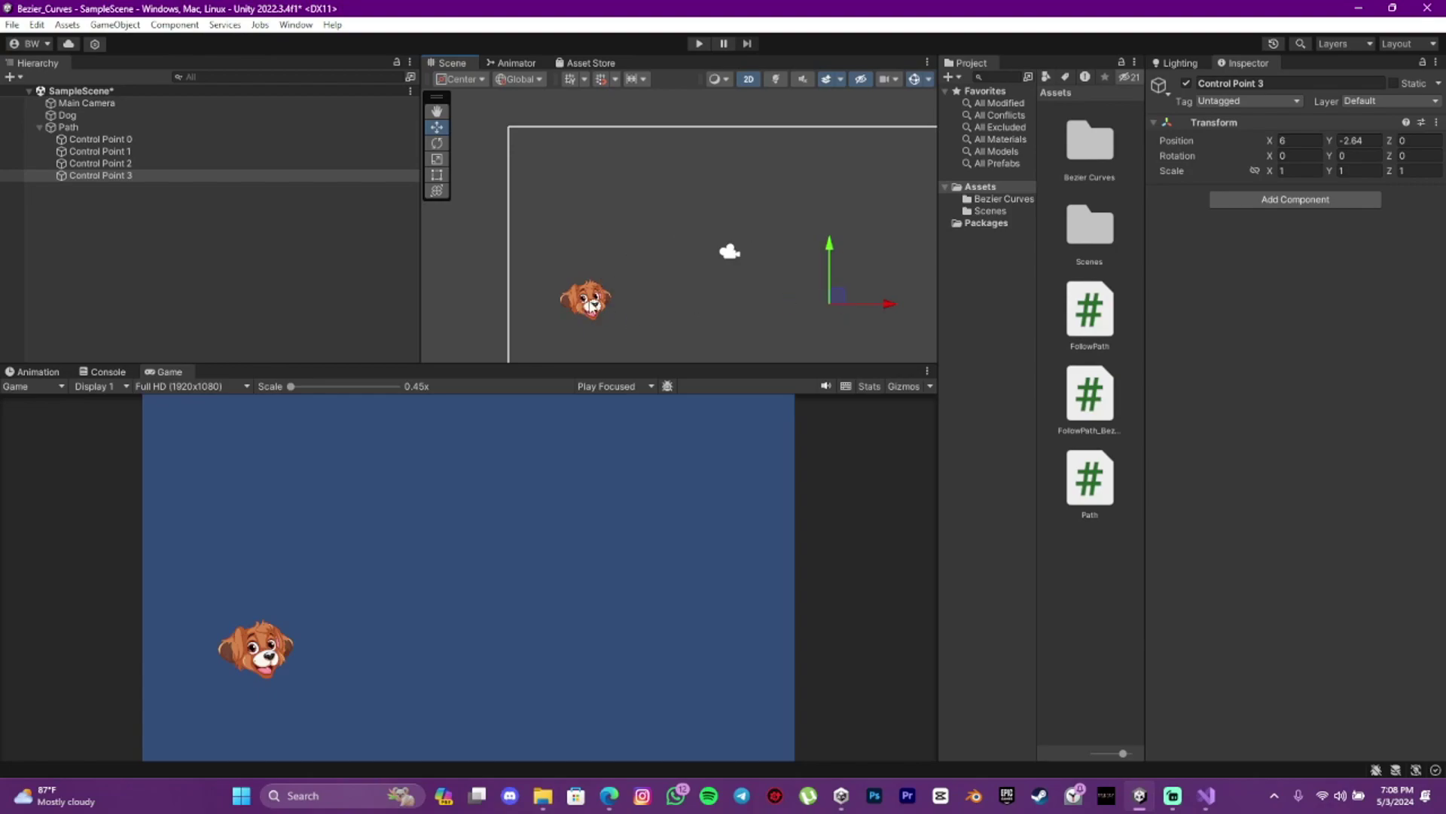
left_click(128, 140)
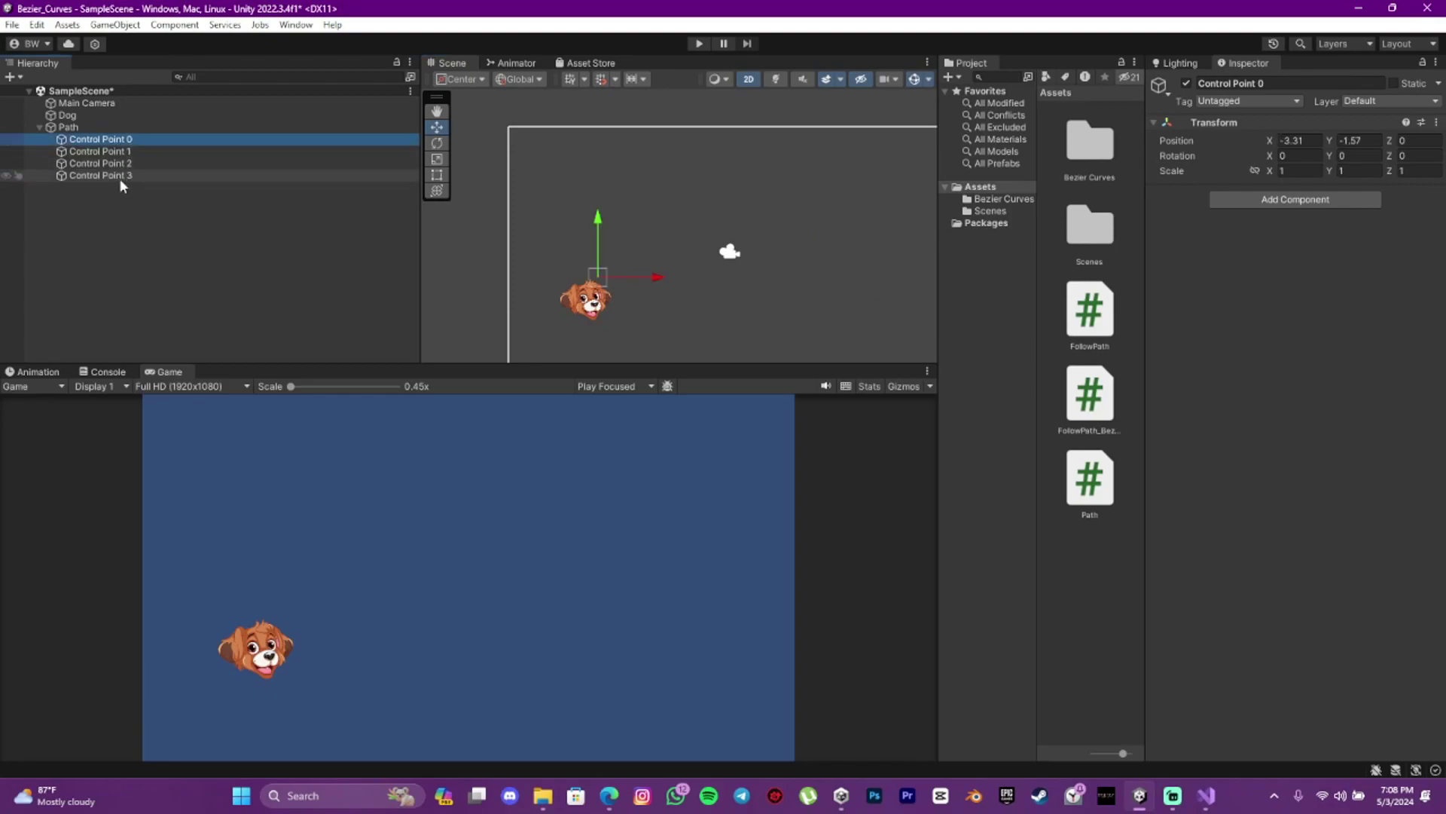
left_click(120, 176, "shift")
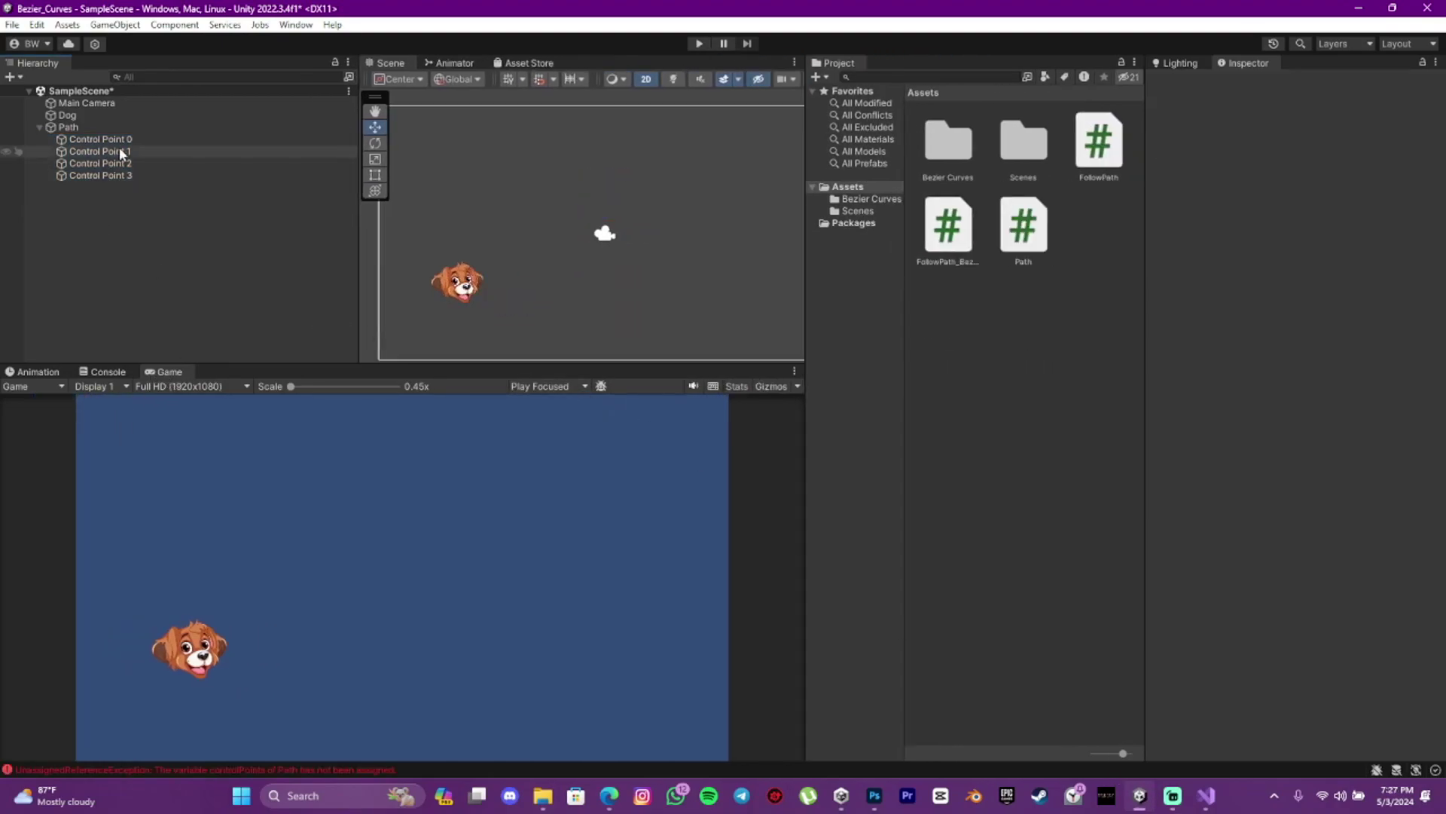
Give all four control points a yellow dot scene icon.
left_click(132, 143)
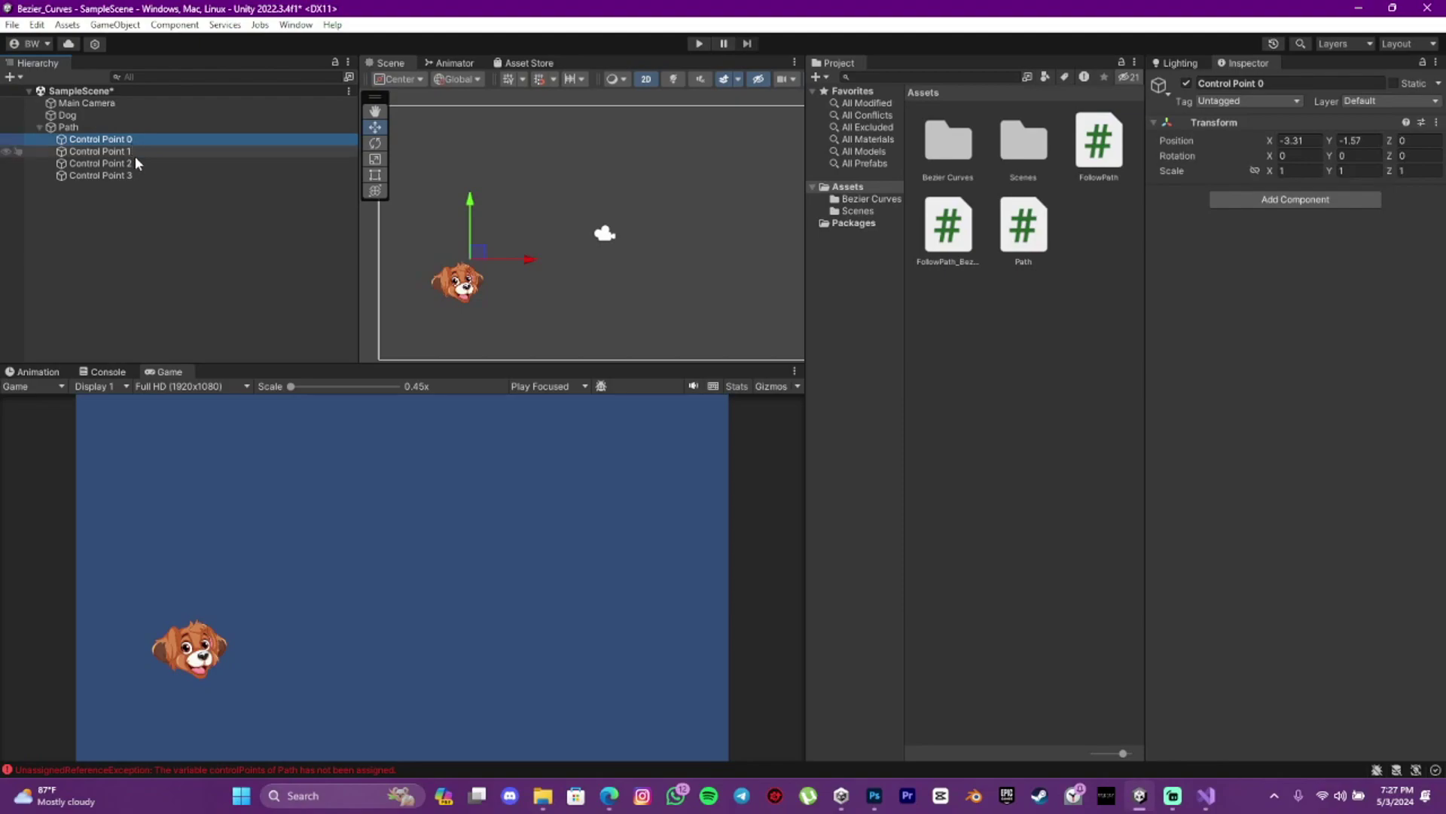
left_click(134, 175, "shift")
left_click(1159, 86)
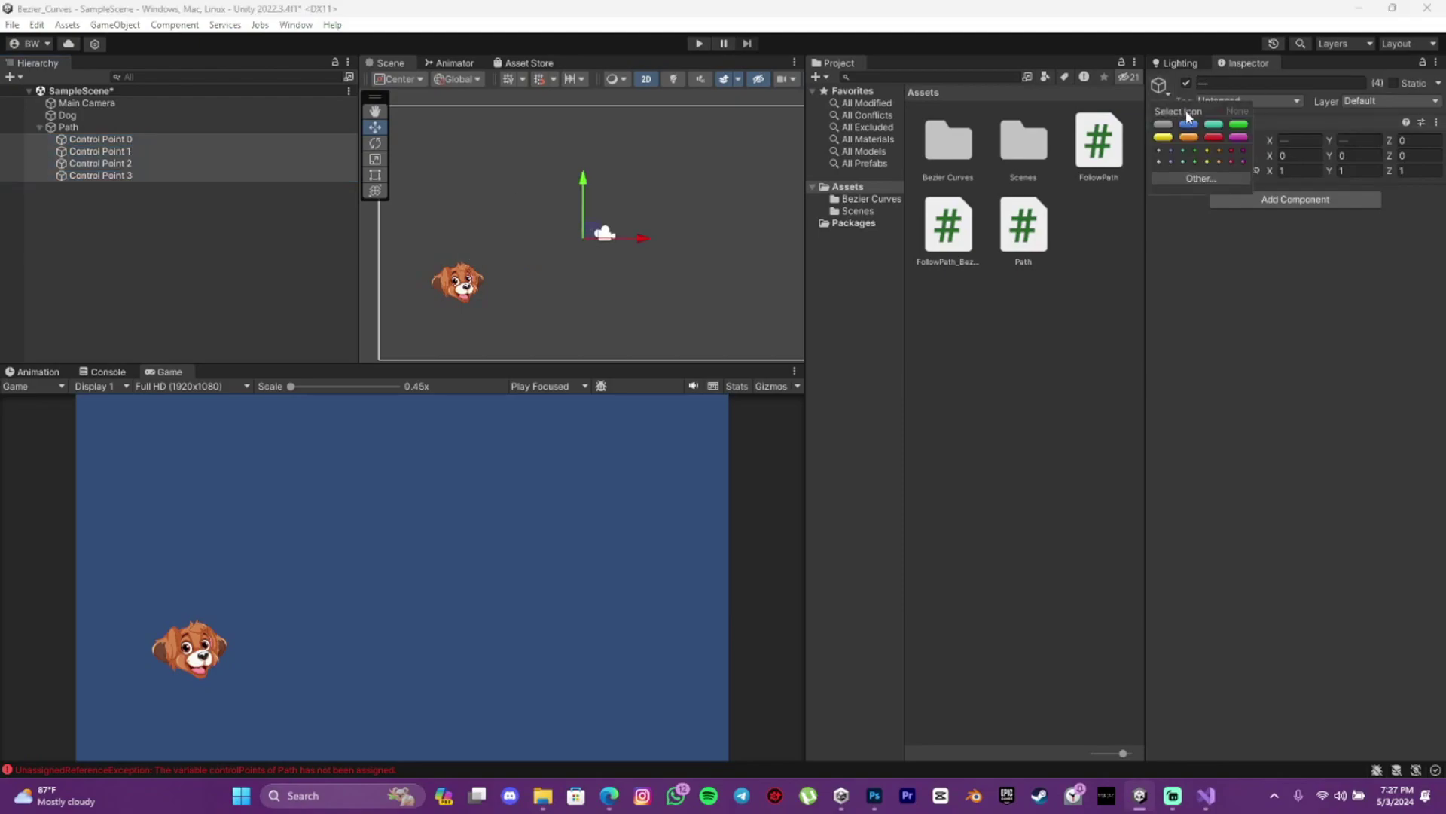
left_click(1206, 159)
left_click(96, 199)
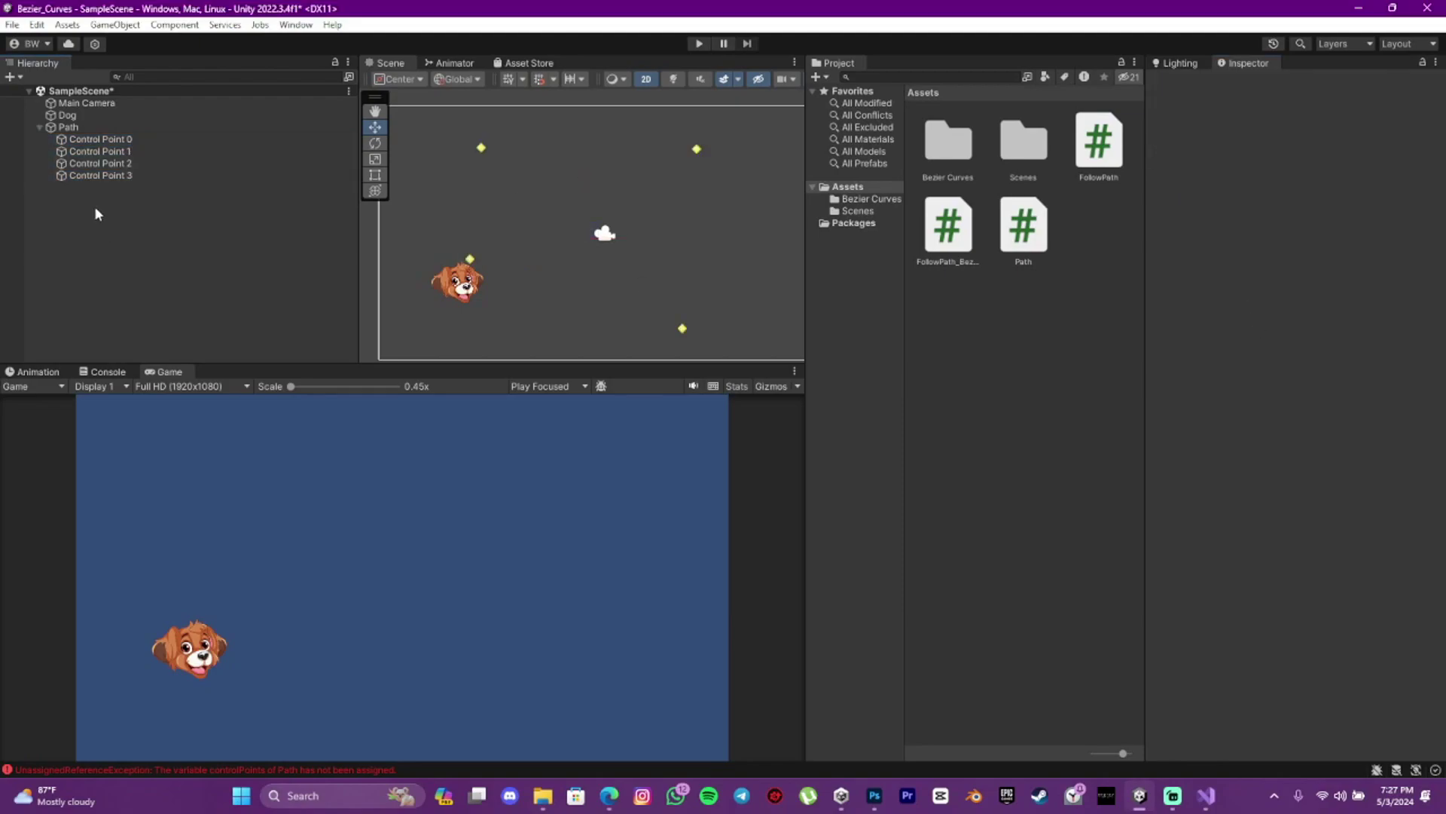
Step through the control point selection, then select Path to show its Transform.
left_click(152, 140)
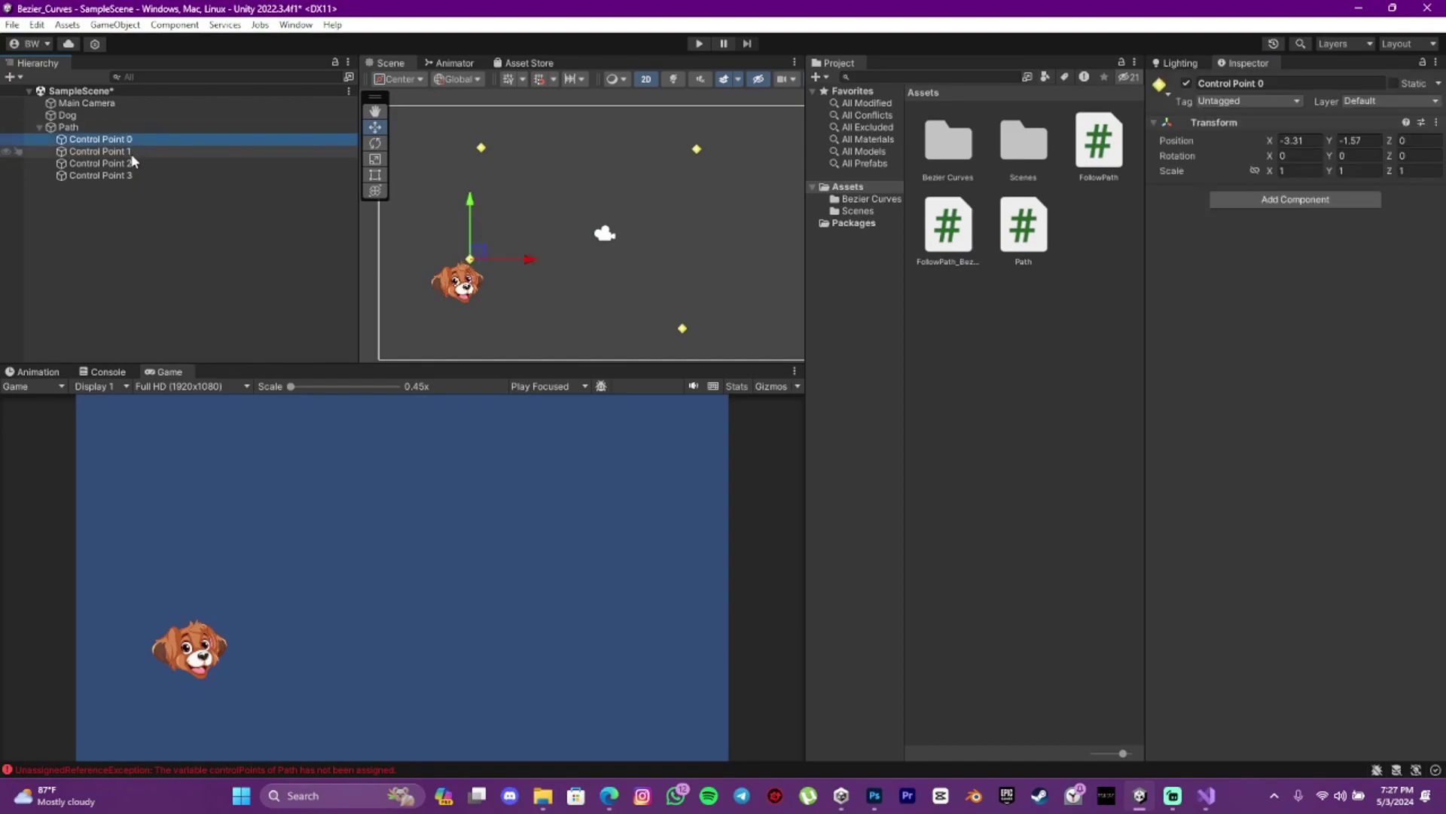
left_click(139, 151)
left_click(132, 182)
left_click(140, 141)
left_click(135, 173, "shift")
left_click(198, 212)
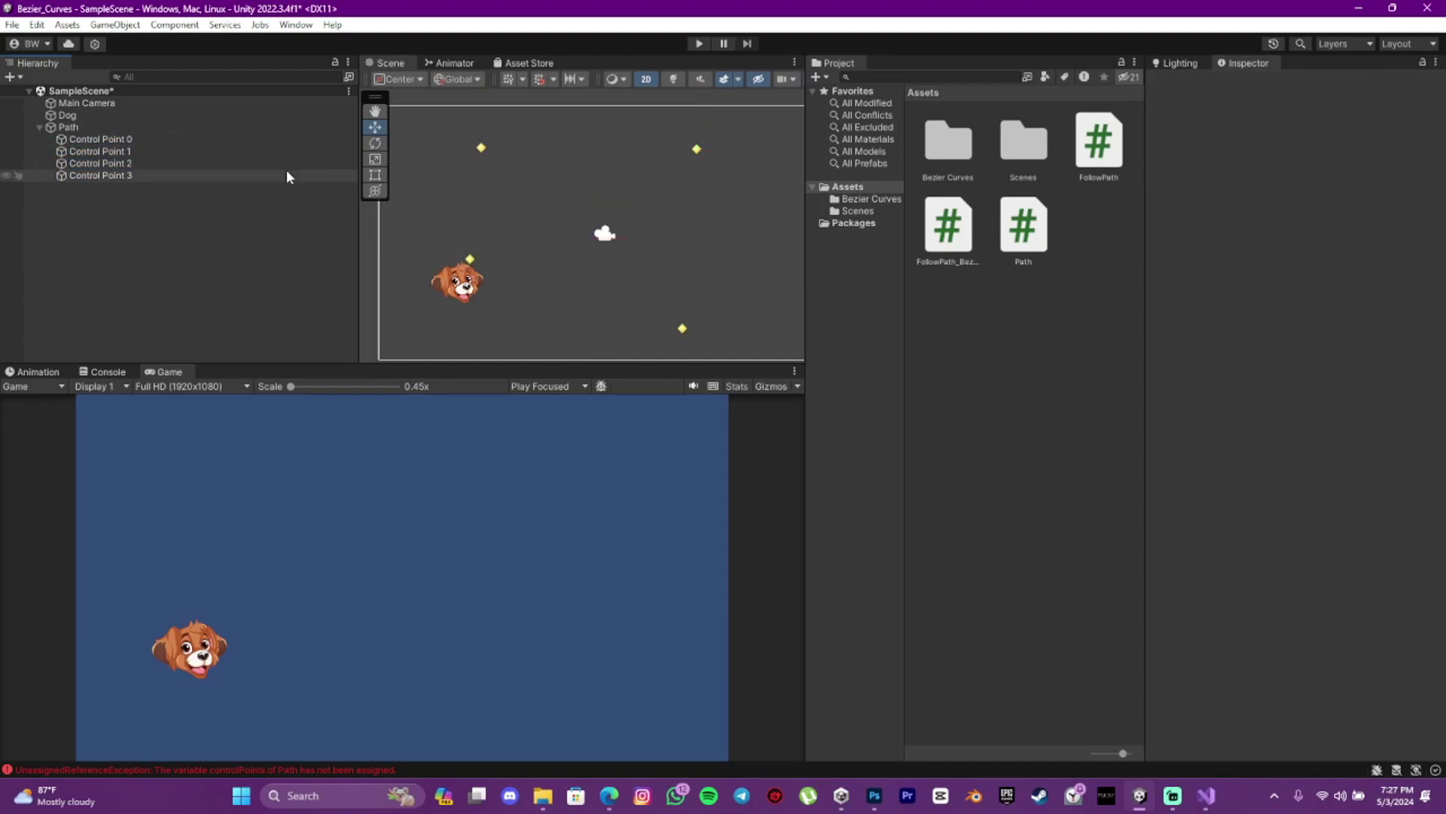
left_click(146, 127)
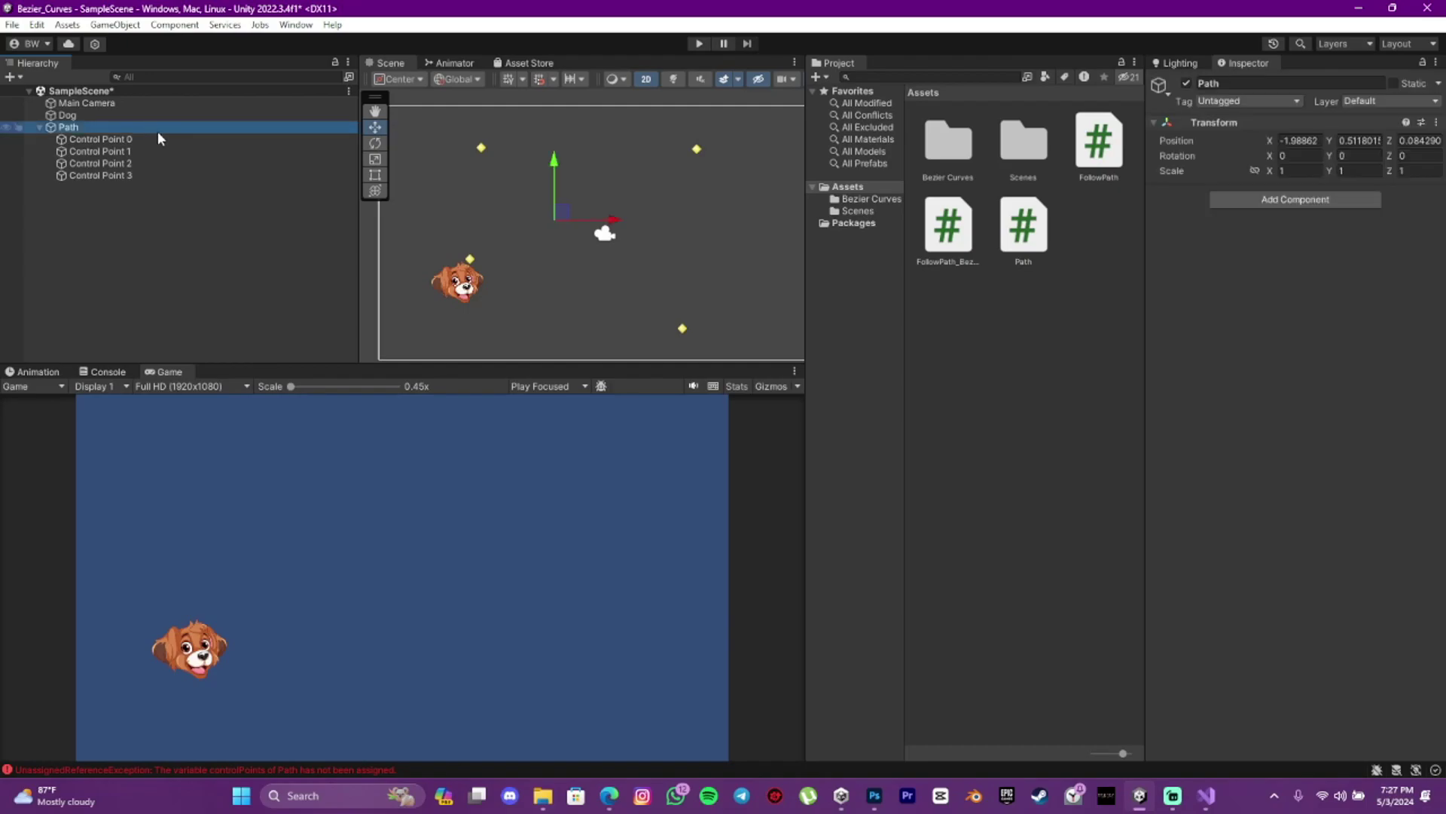
Open the Path script in Visual Studio from the Project window.
left_click(1054, 327)
double_click(1026, 231)
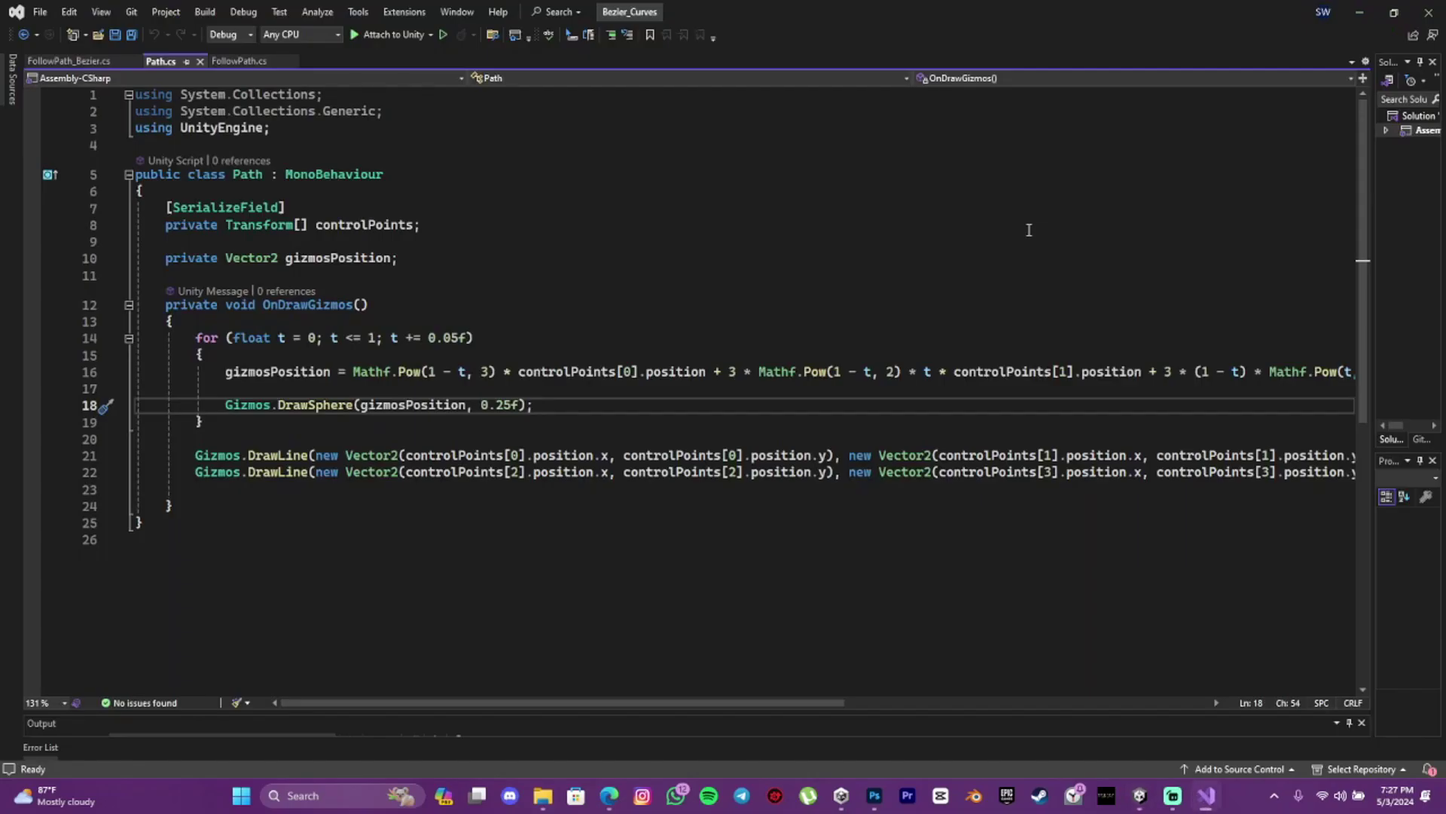
scroll(622, 314, "down", 2, "ctrl")
scroll(610, 333, "up", 1, "ctrl")
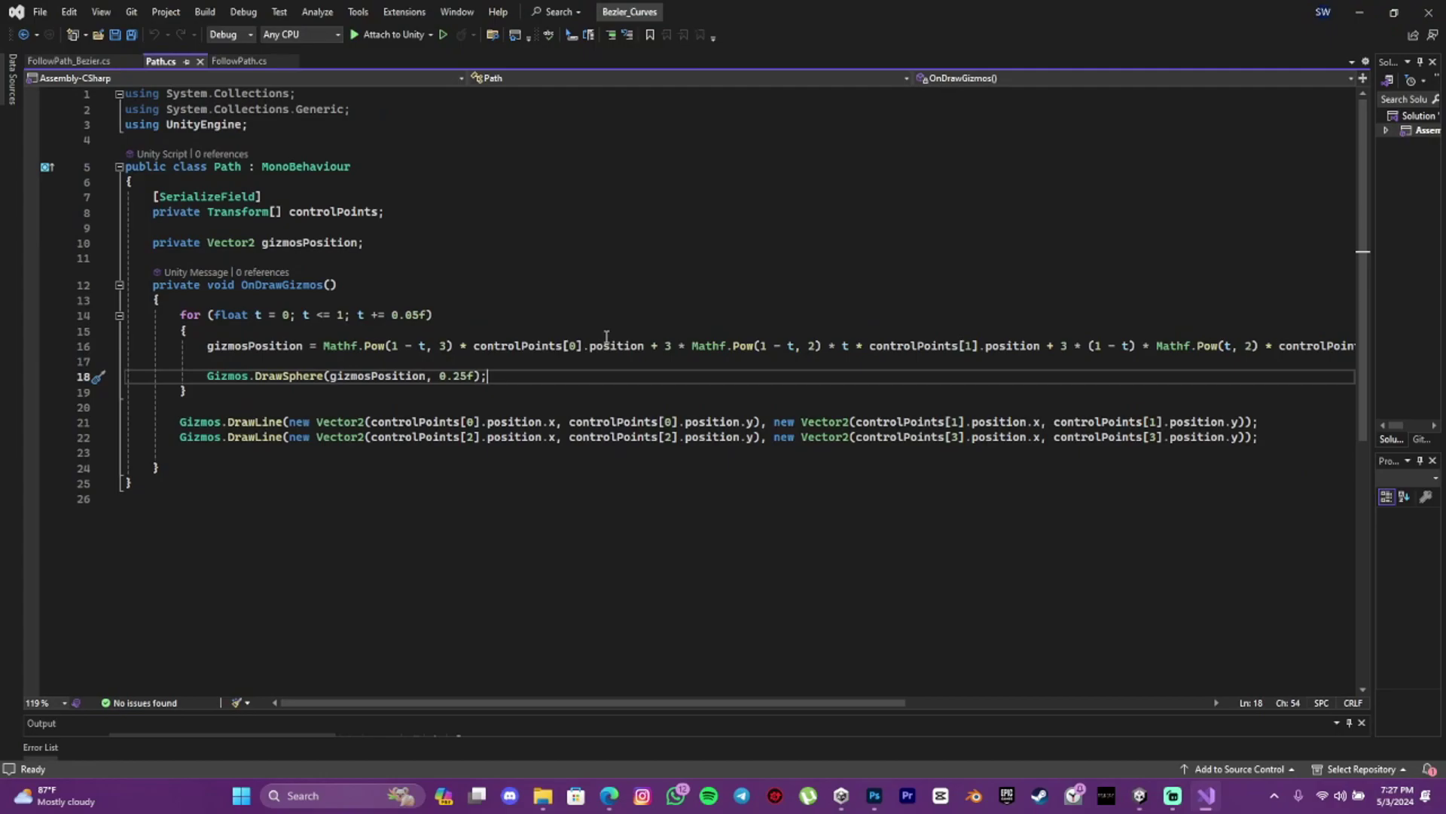
left_click(1139, 795)
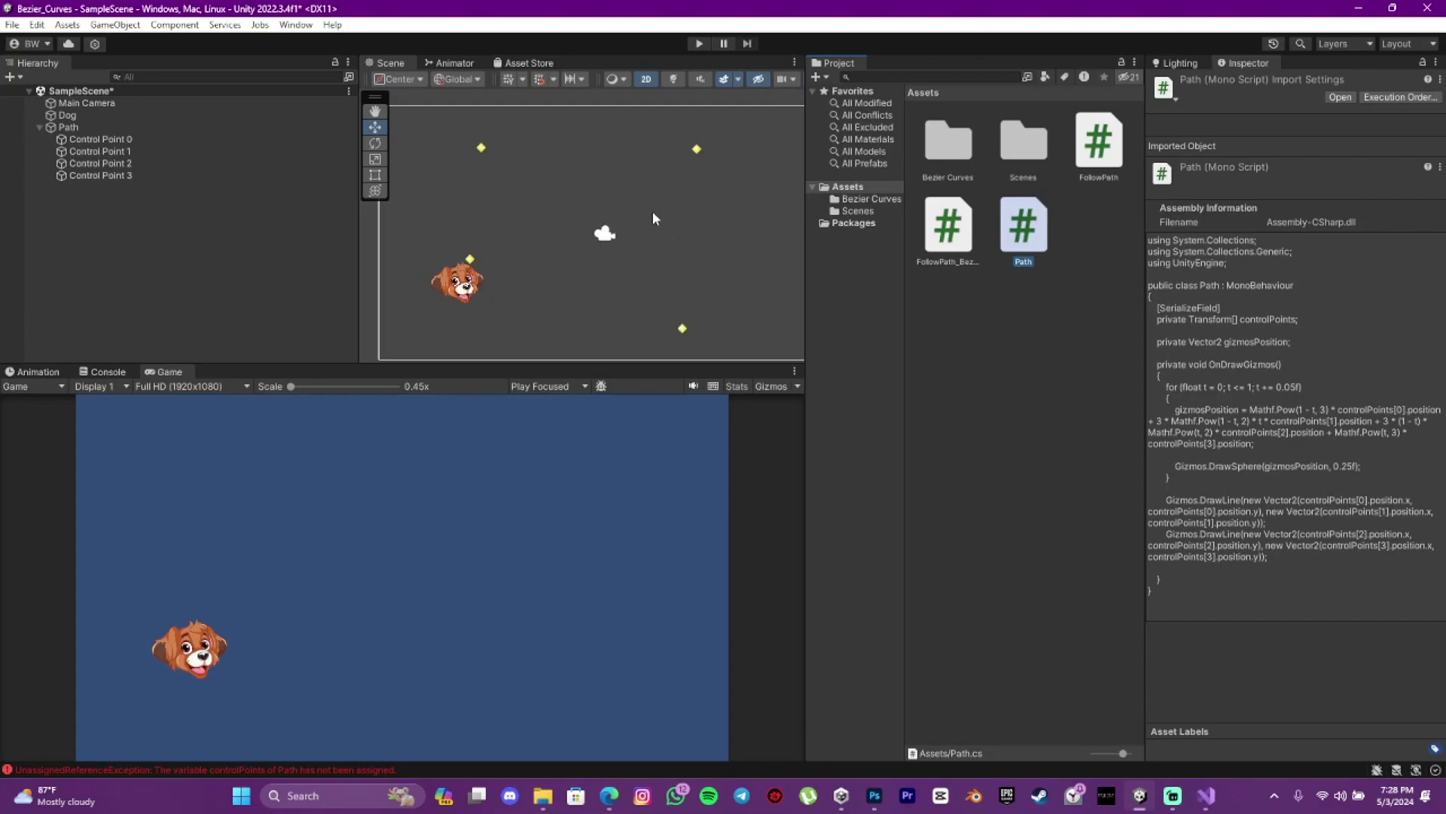
double_click(1023, 231)
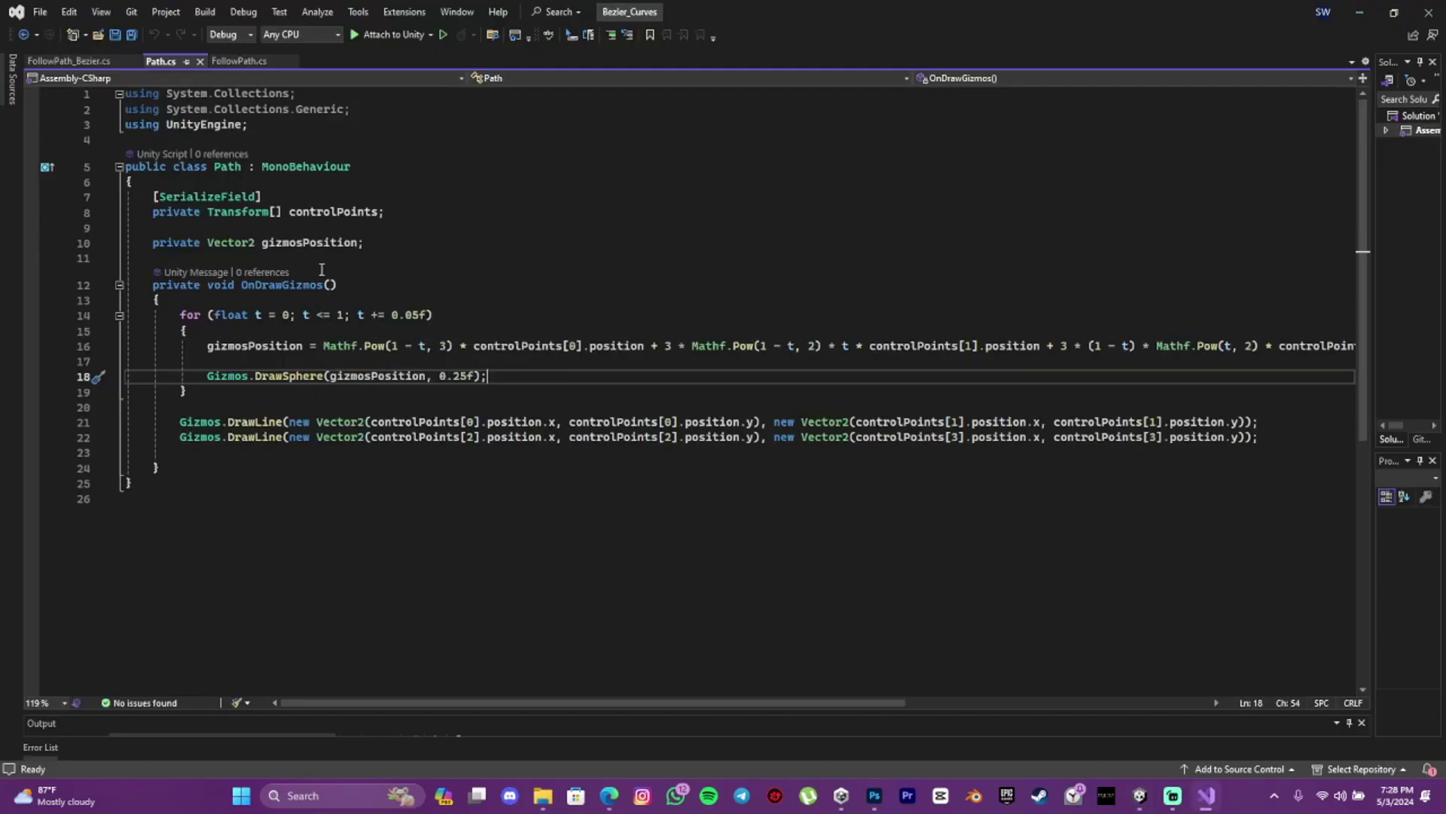
Highlight the controlPoints array, the gizmosPosition field and the OnDrawGizmos method.
left_click_drag(389, 212, 140, 212)
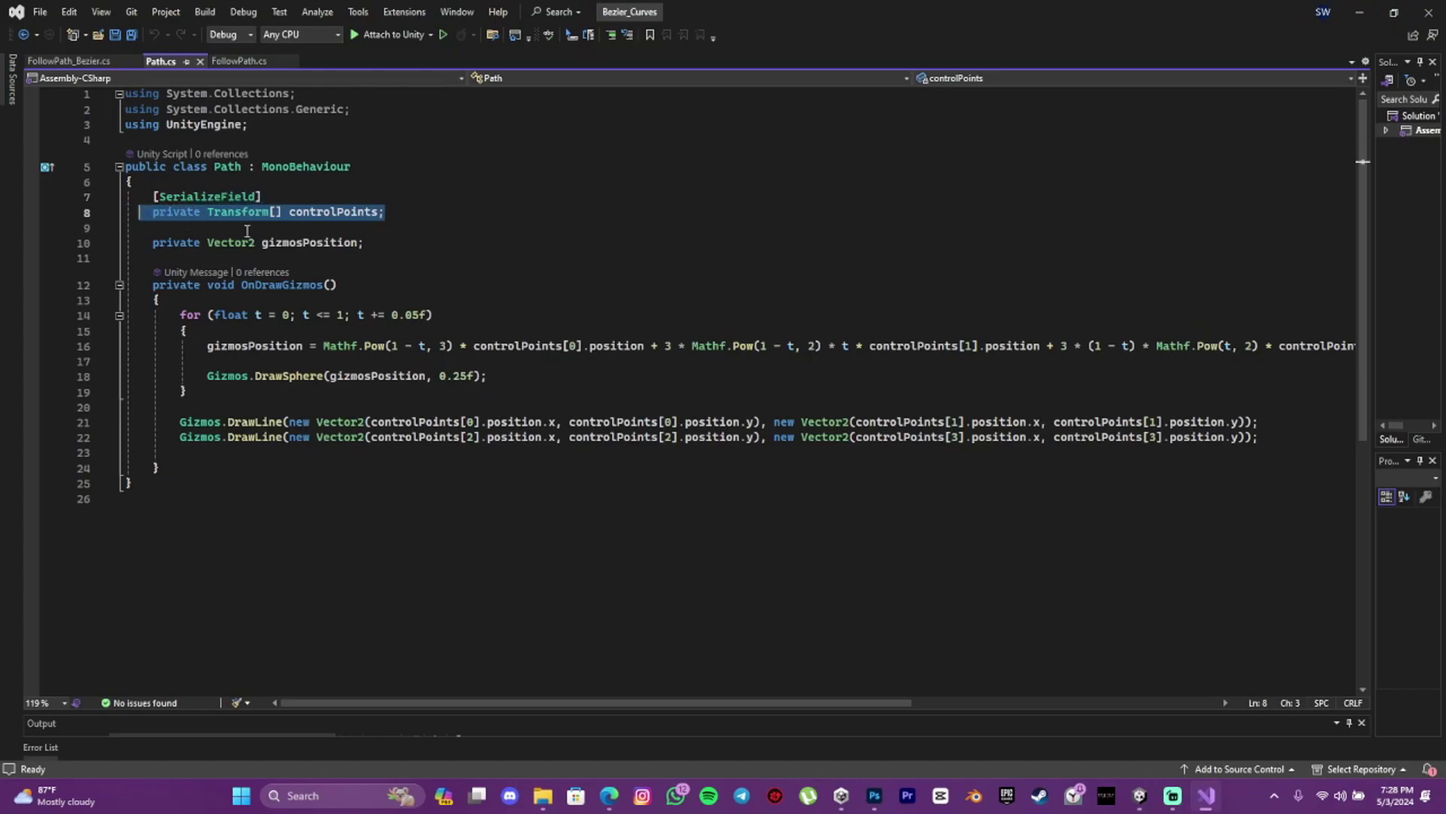
left_click(203, 224)
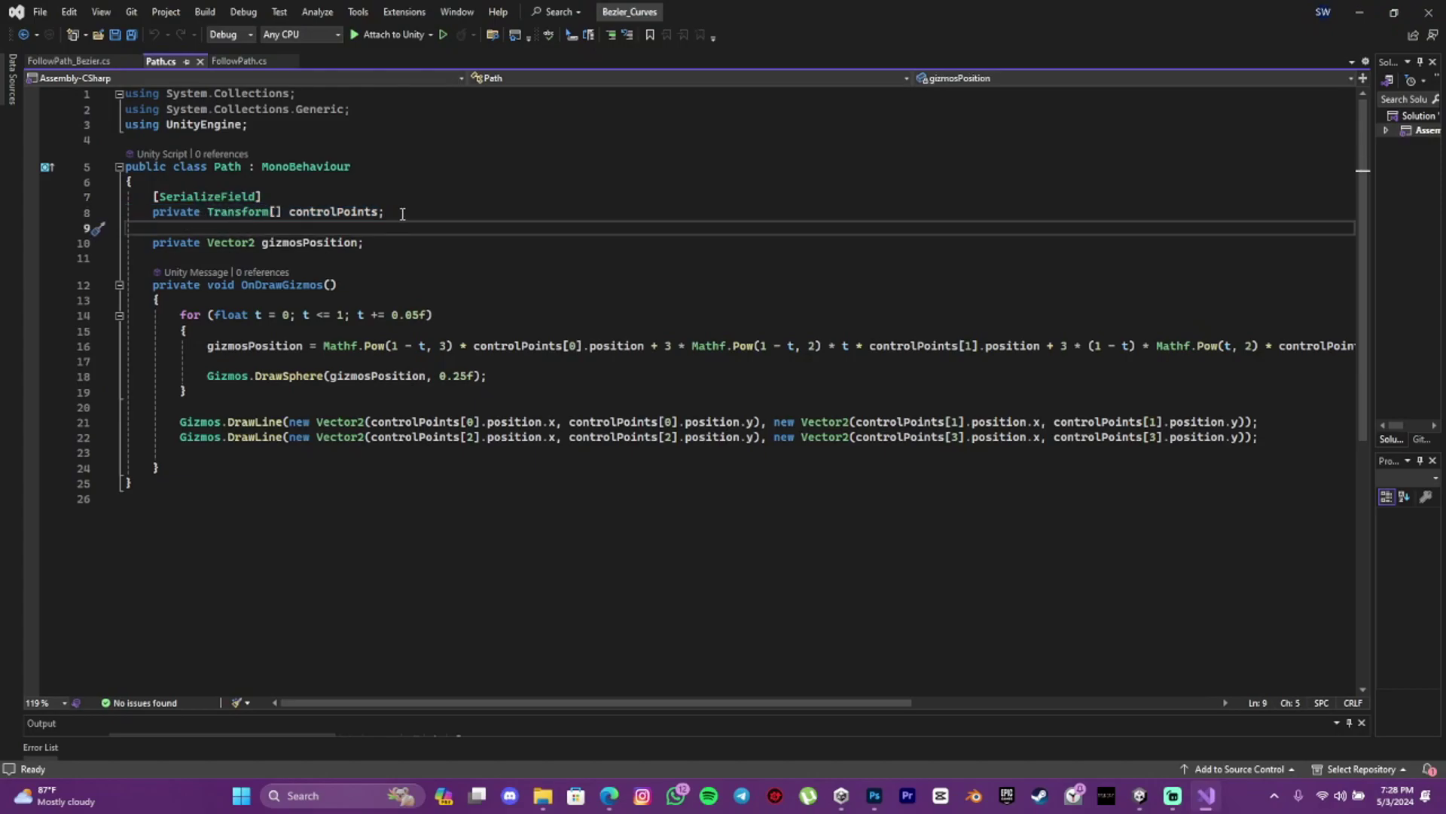
left_click_drag(401, 212, 157, 199)
left_click(377, 260)
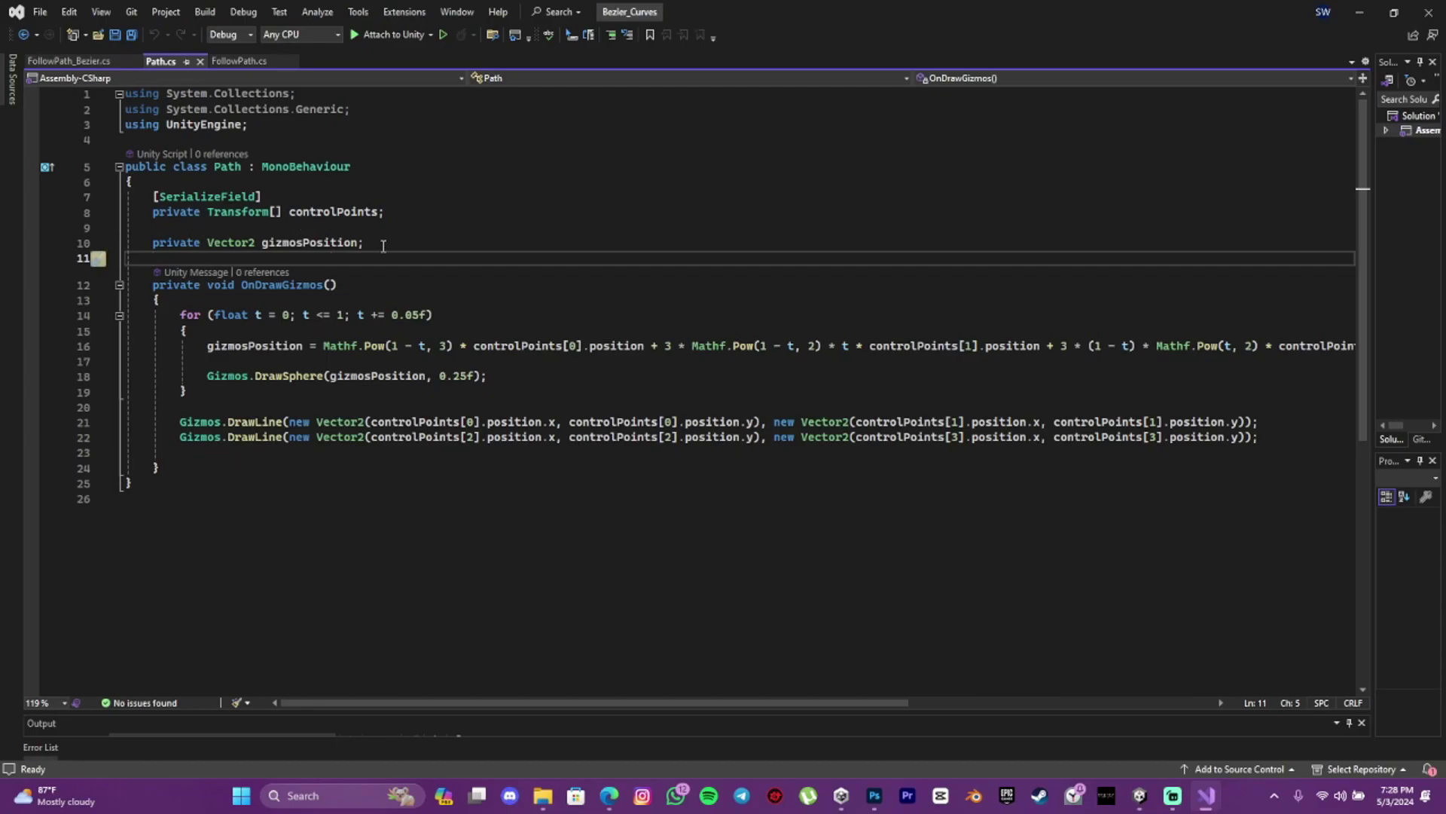
left_click(394, 244)
left_click_drag(394, 245, 117, 254)
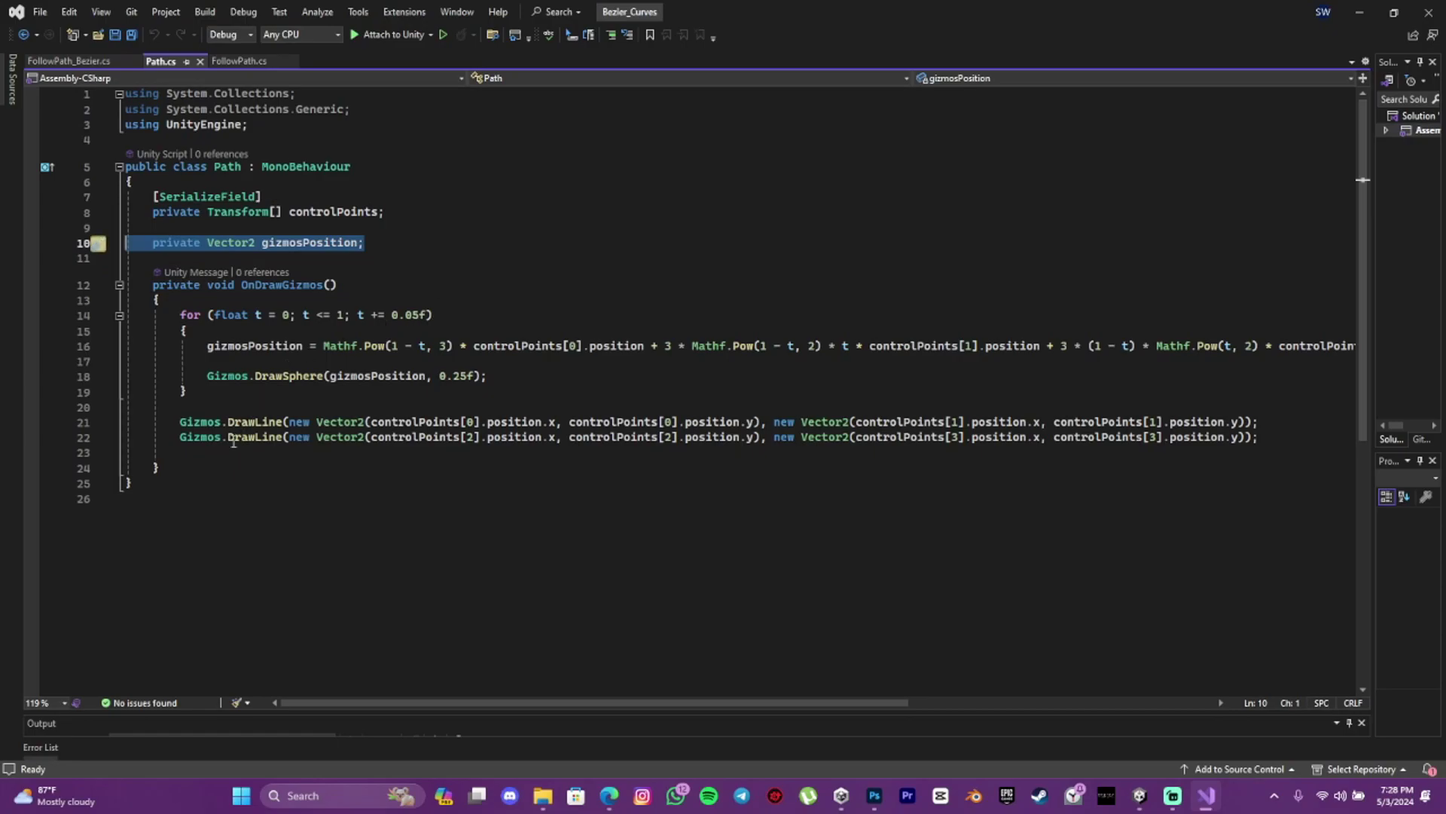
mouse_move(159, 467)
left_mouse_down()
mouse_move(162, 429)
mouse_move(67, 281)
left_mouse_up()
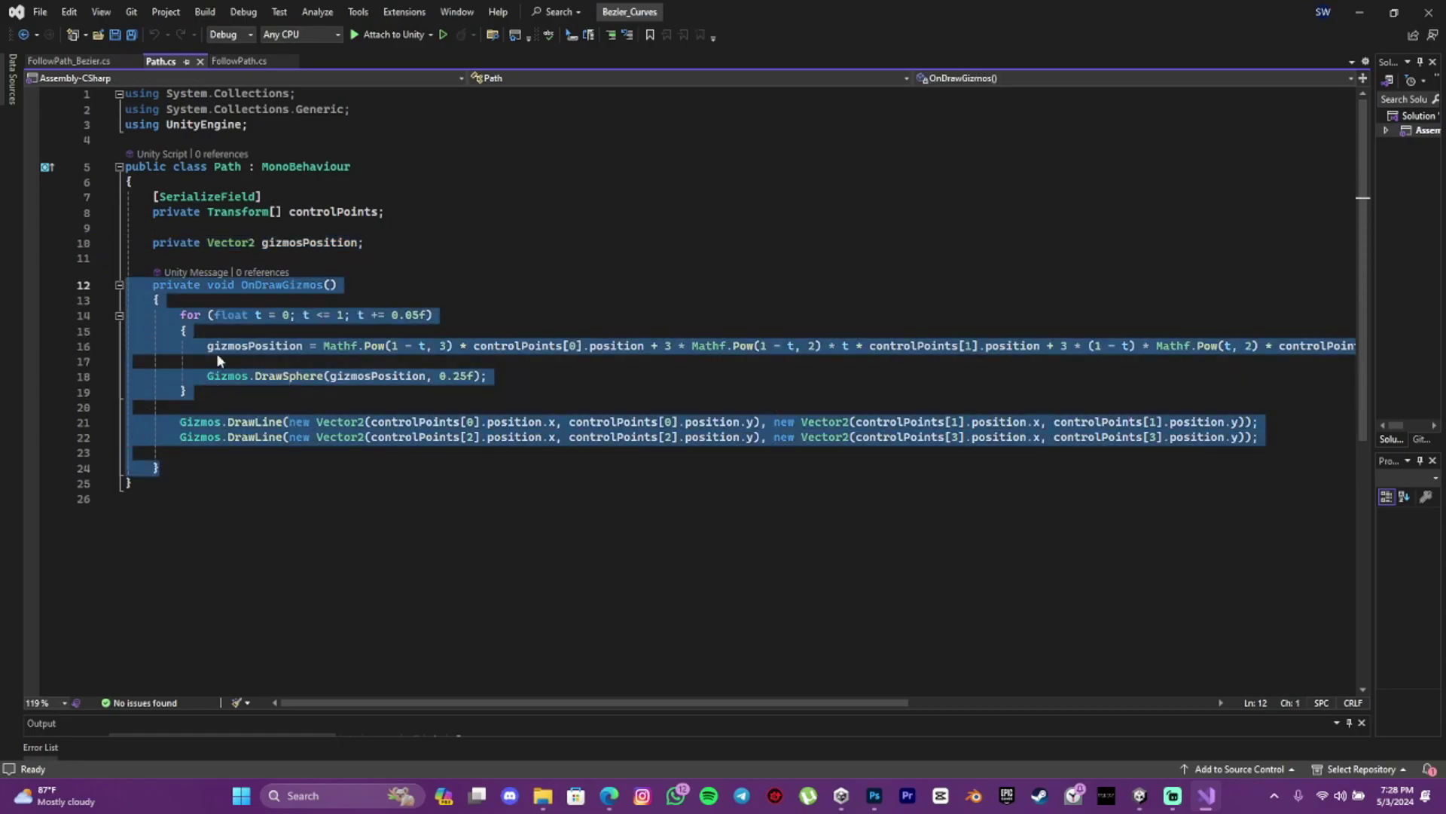
left_click(225, 452)
left_click_drag(358, 705, 351, 705)
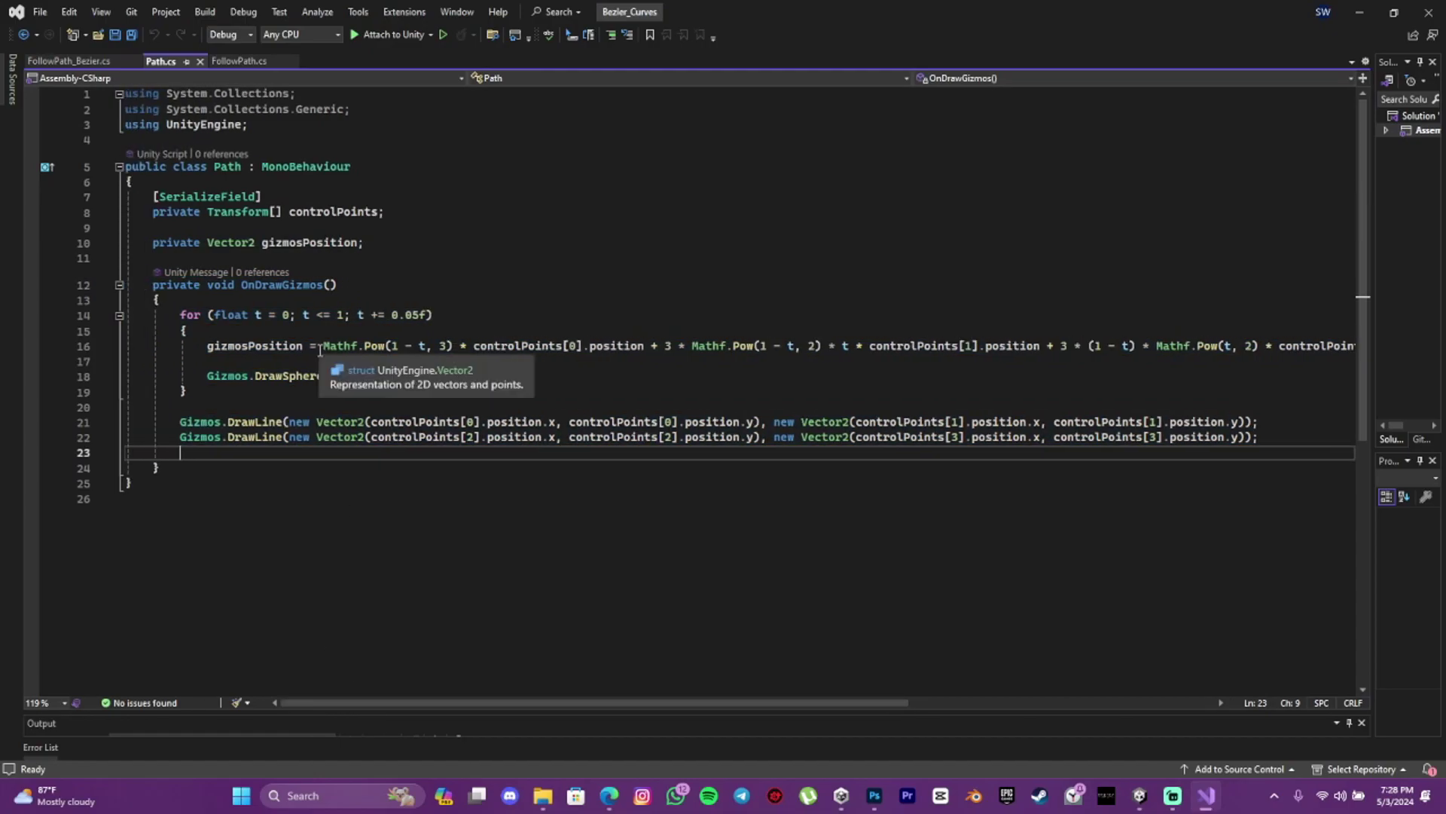
Explain the loop variable t, its 0.05f step and the line-16 curve position formula.
left_click(259, 317)
left_click(278, 333)
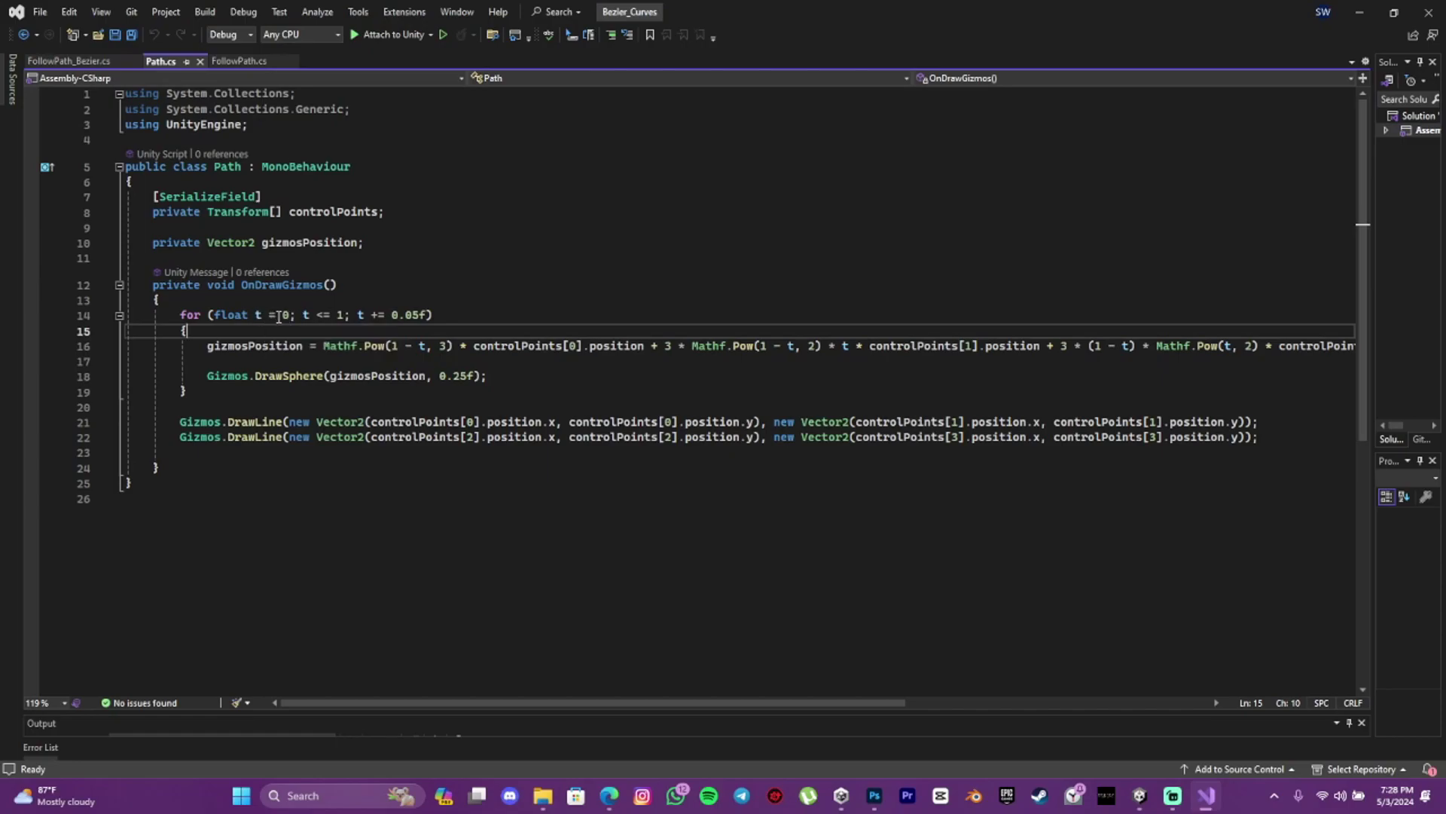
left_click(281, 316)
left_click(413, 323)
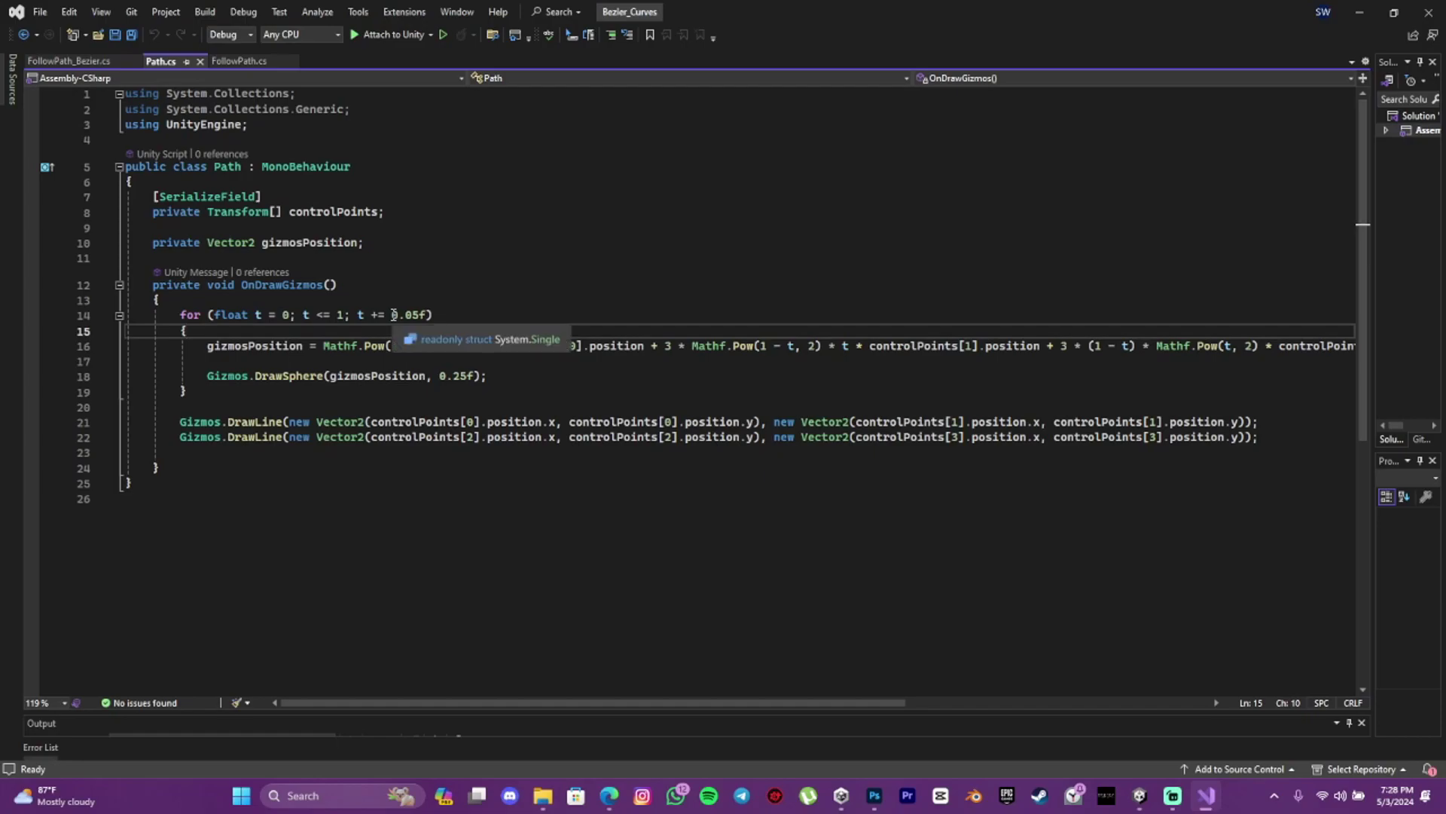
left_click_drag(391, 315, 414, 315)
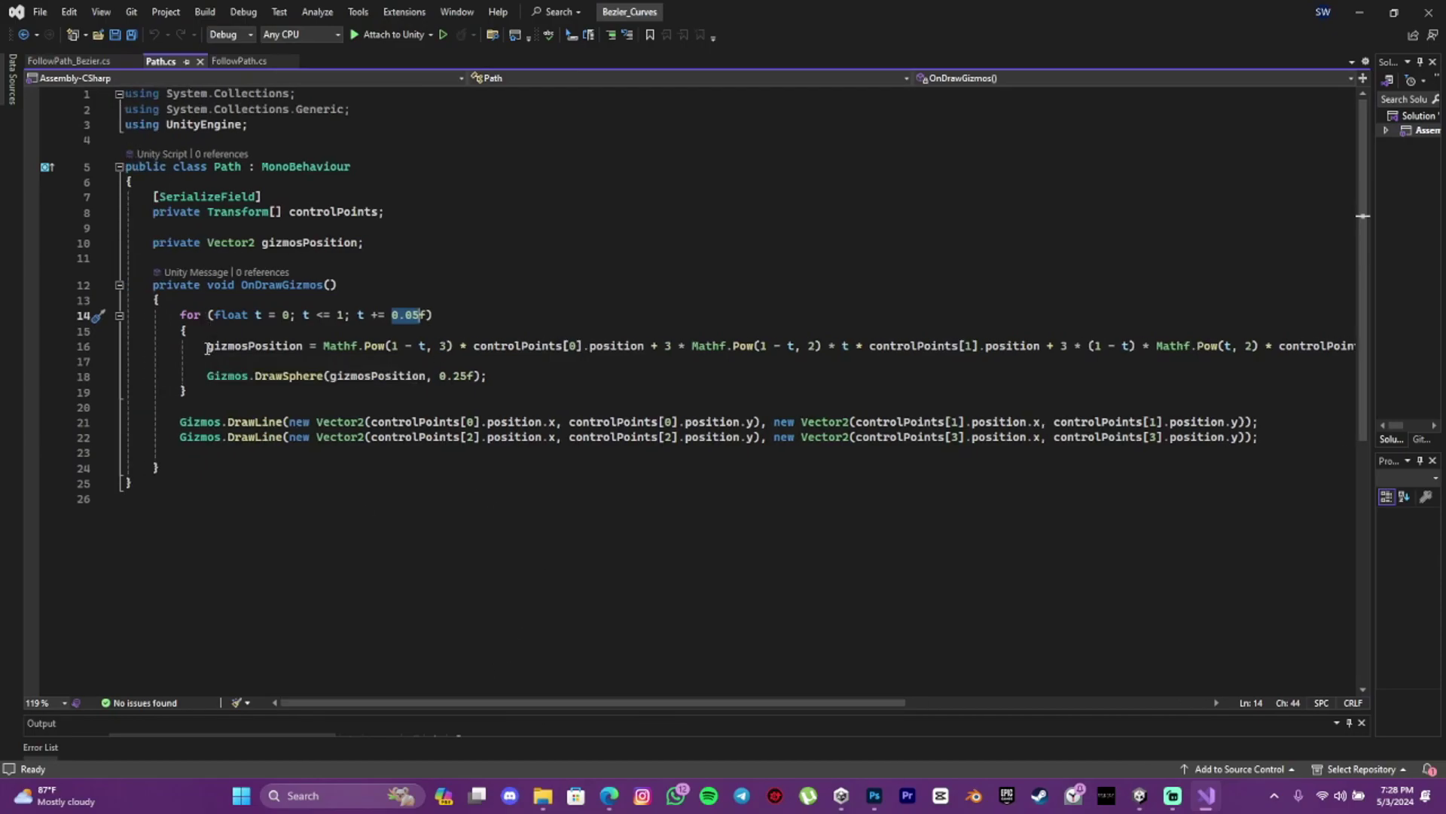
left_click_drag(206, 347, 648, 346)
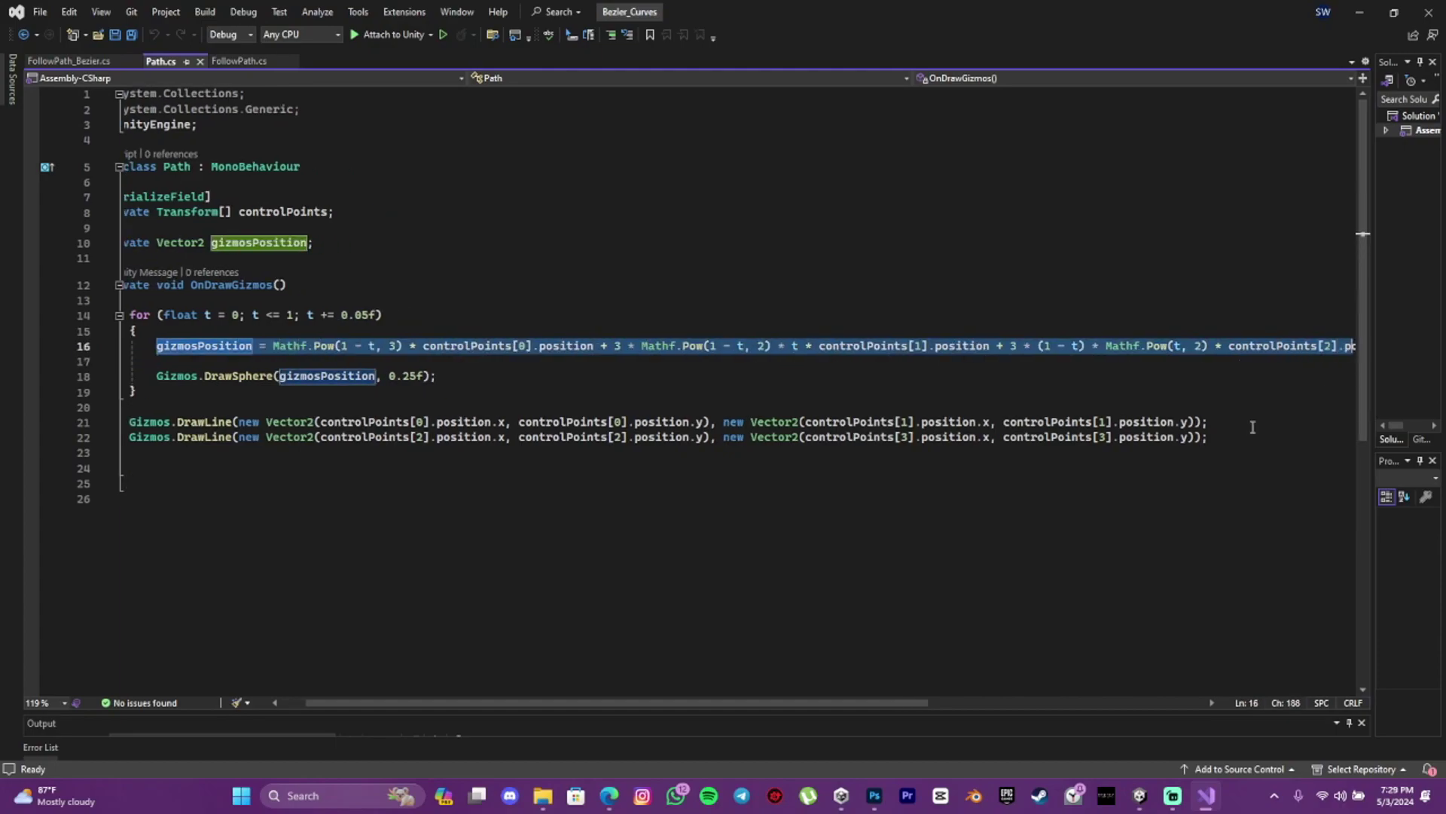
left_click(609, 794)
scroll(689, 473, "down", 1)
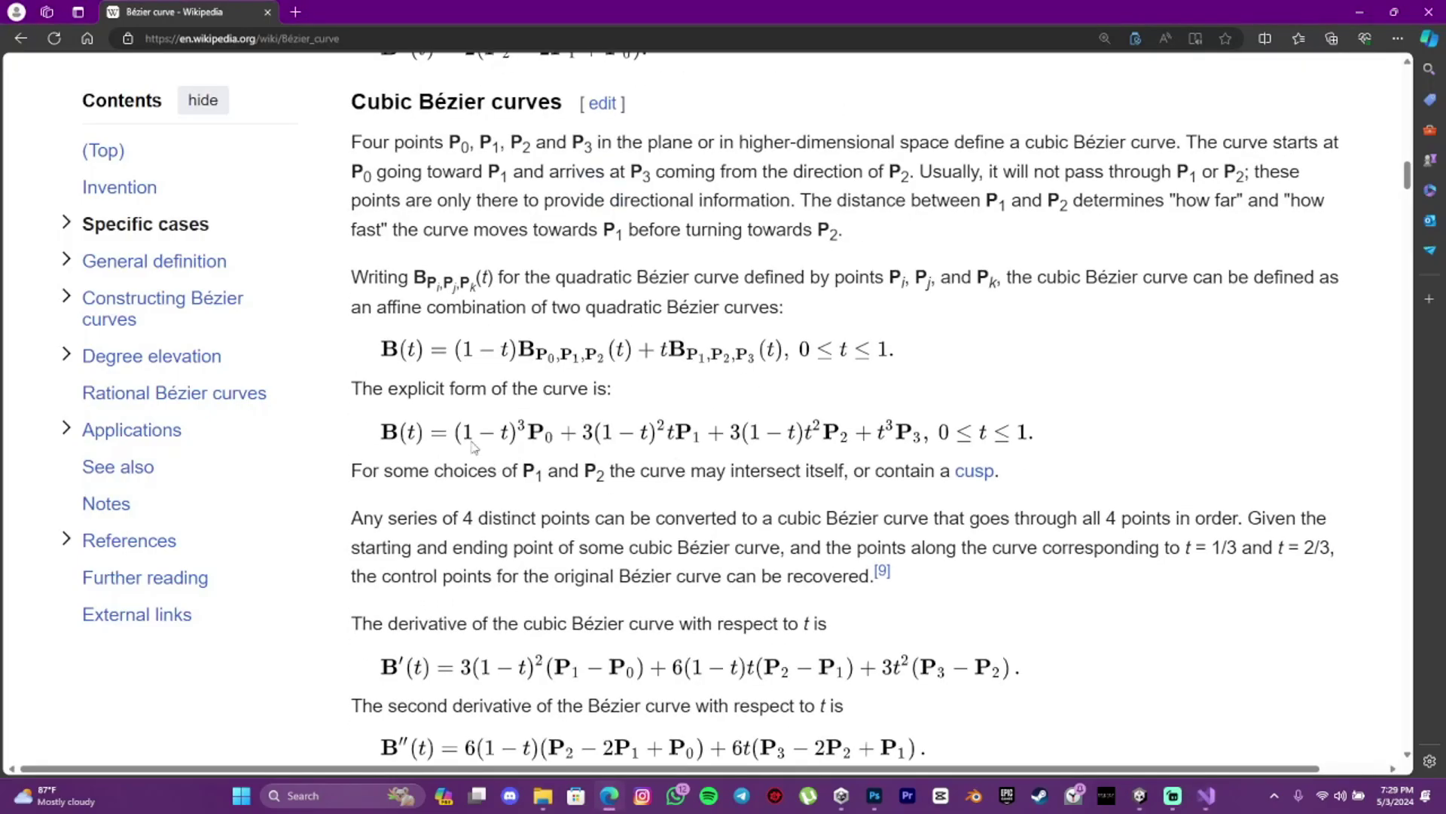
Compare Wikipedia's explicit cubic Bézier formula with the Path script code.
double_click(724, 434)
left_click(1019, 434)
left_click(1207, 795)
left_click(221, 354)
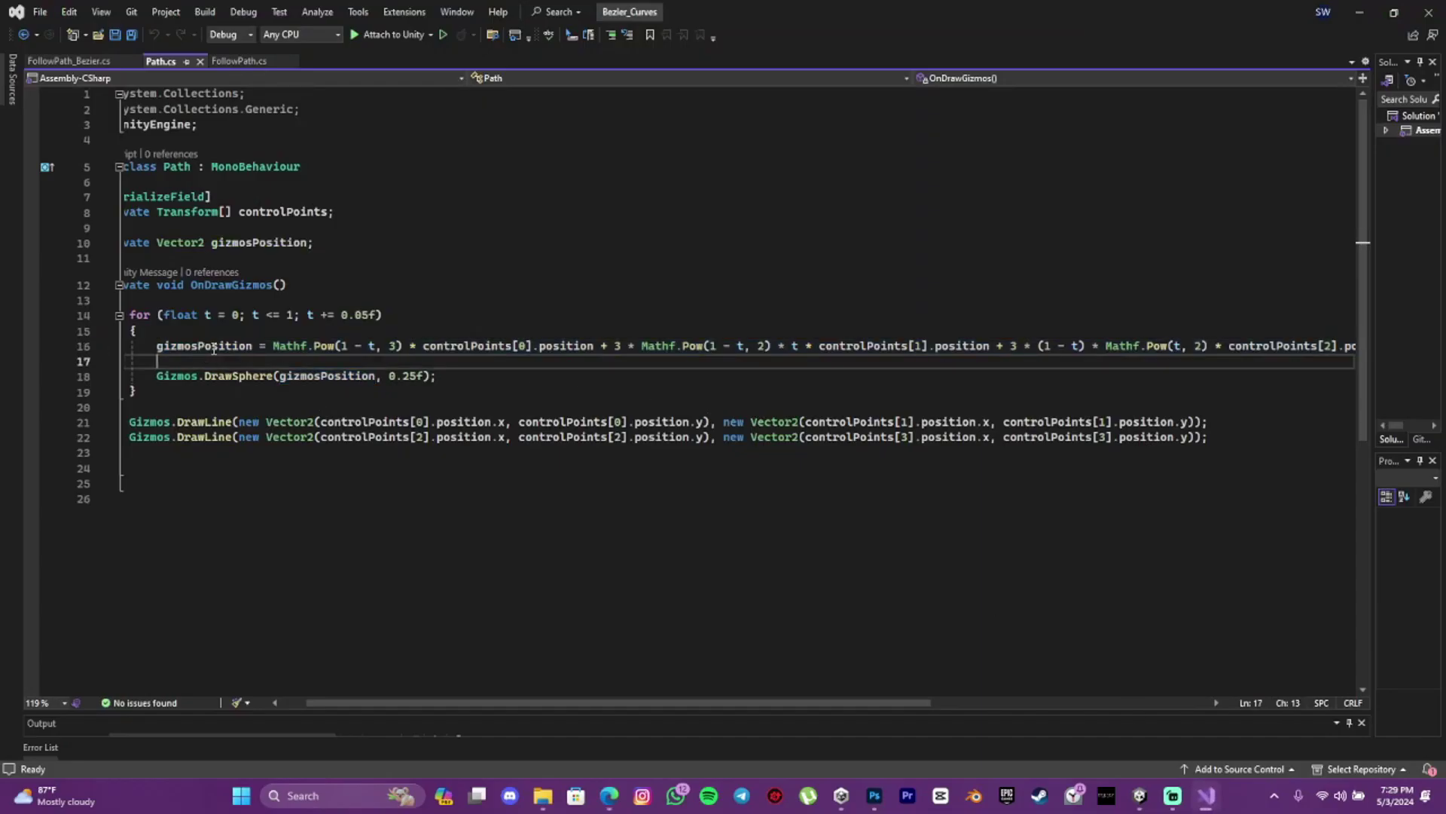
left_click(609, 794)
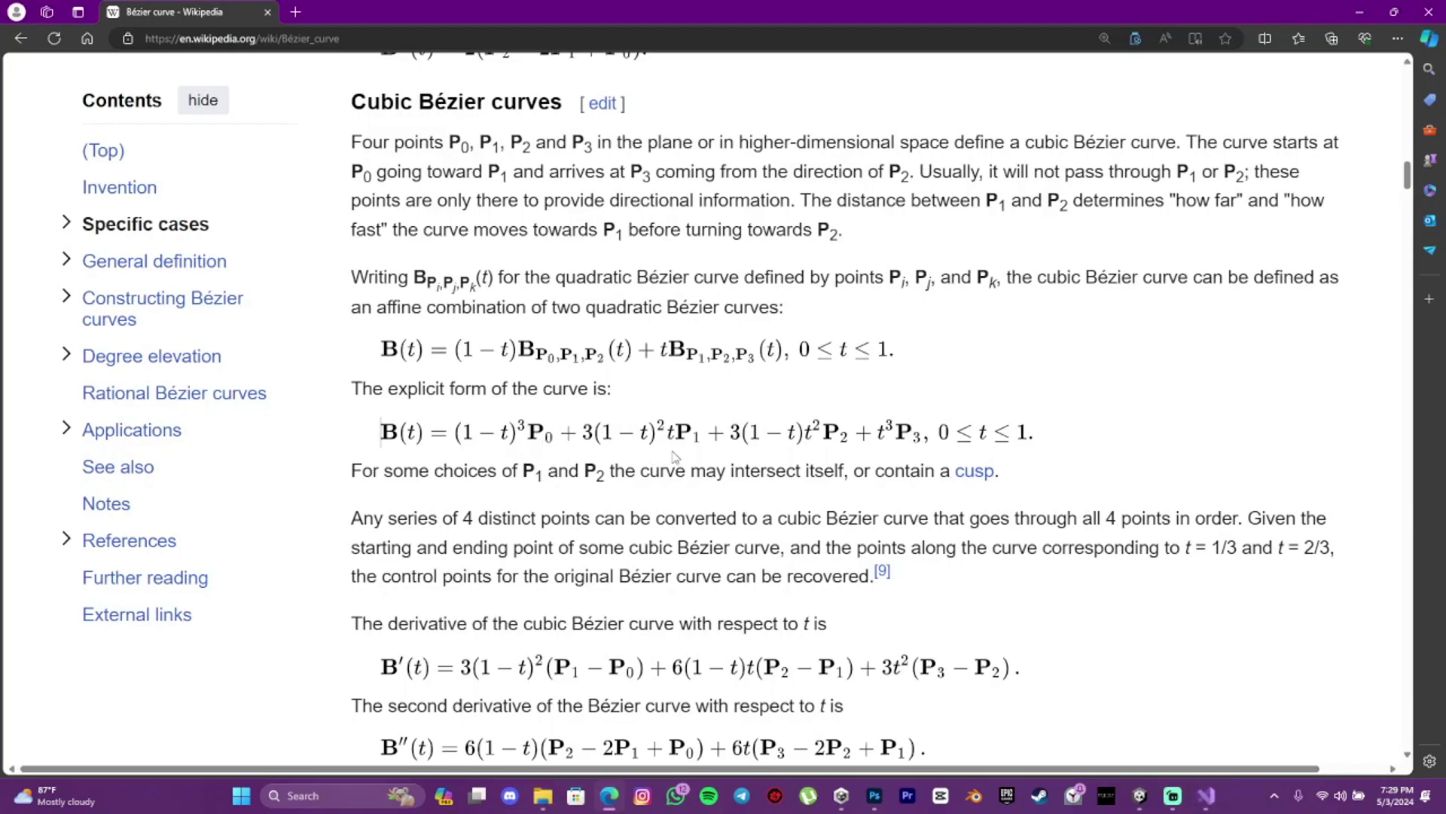
left_click(1207, 795)
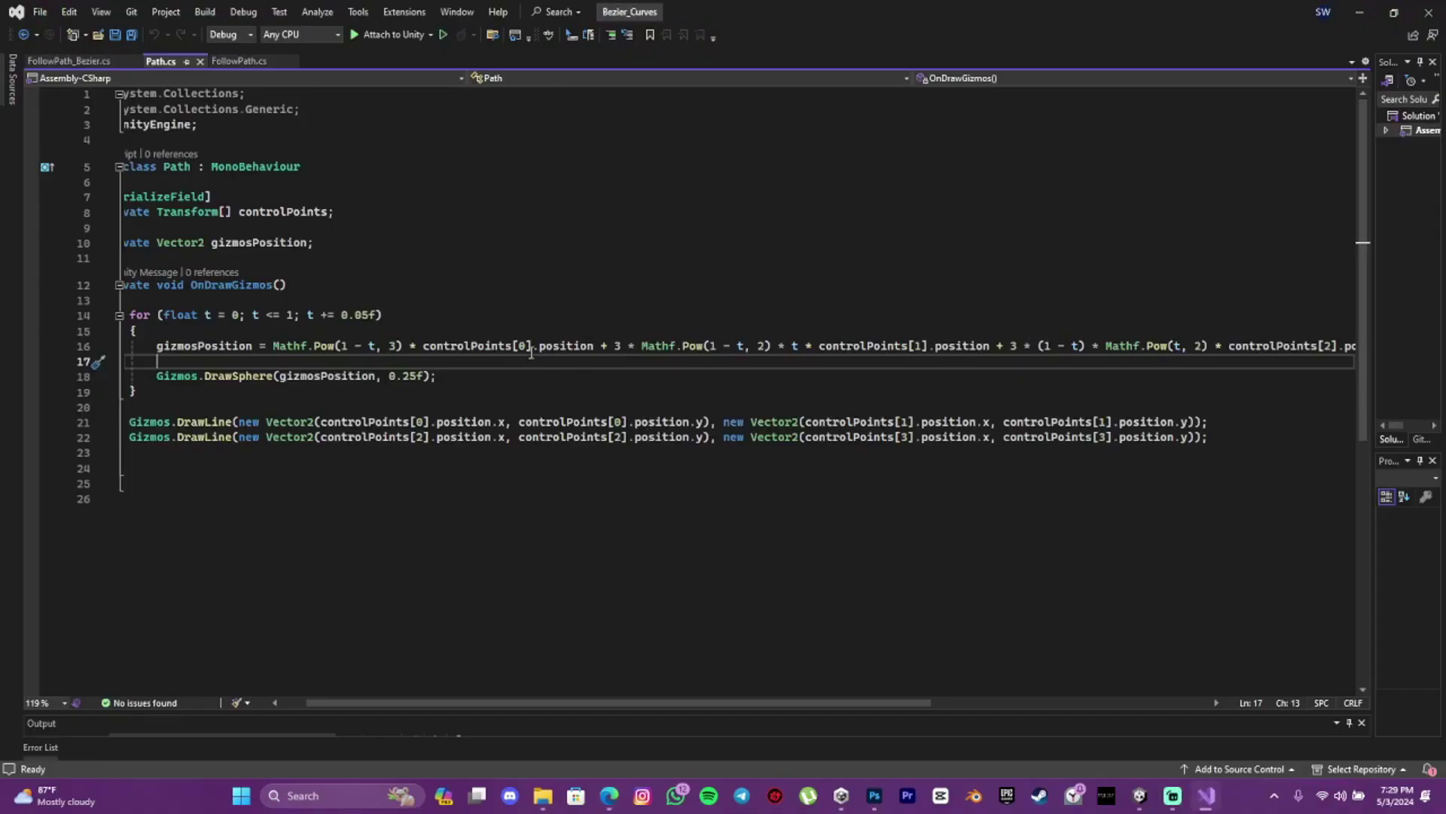
Review the controlPoints references, the 0.25f sphere call, and the full line-16 curve formula.
left_click(425, 344)
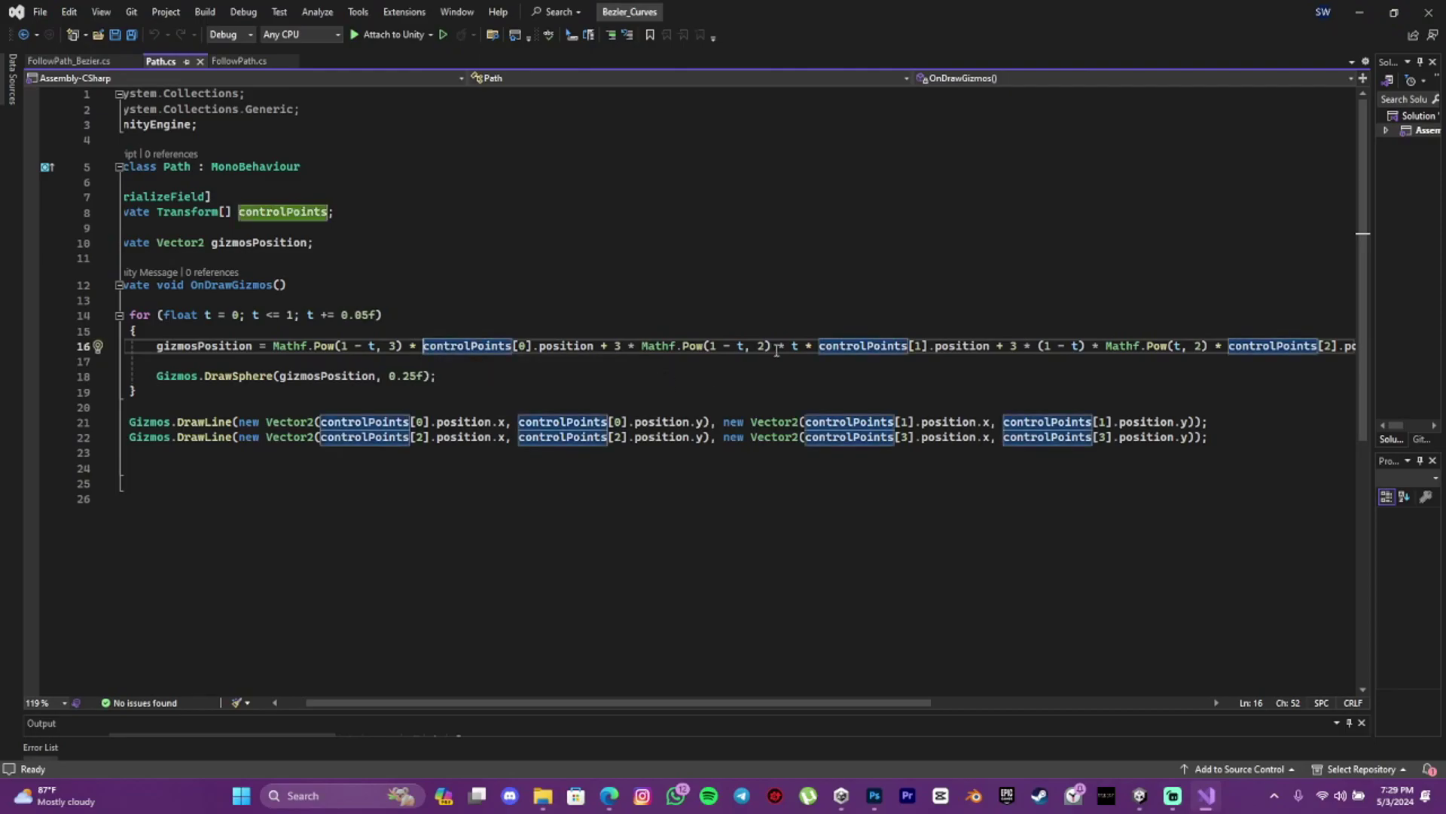
left_click_drag(799, 703, 1060, 365)
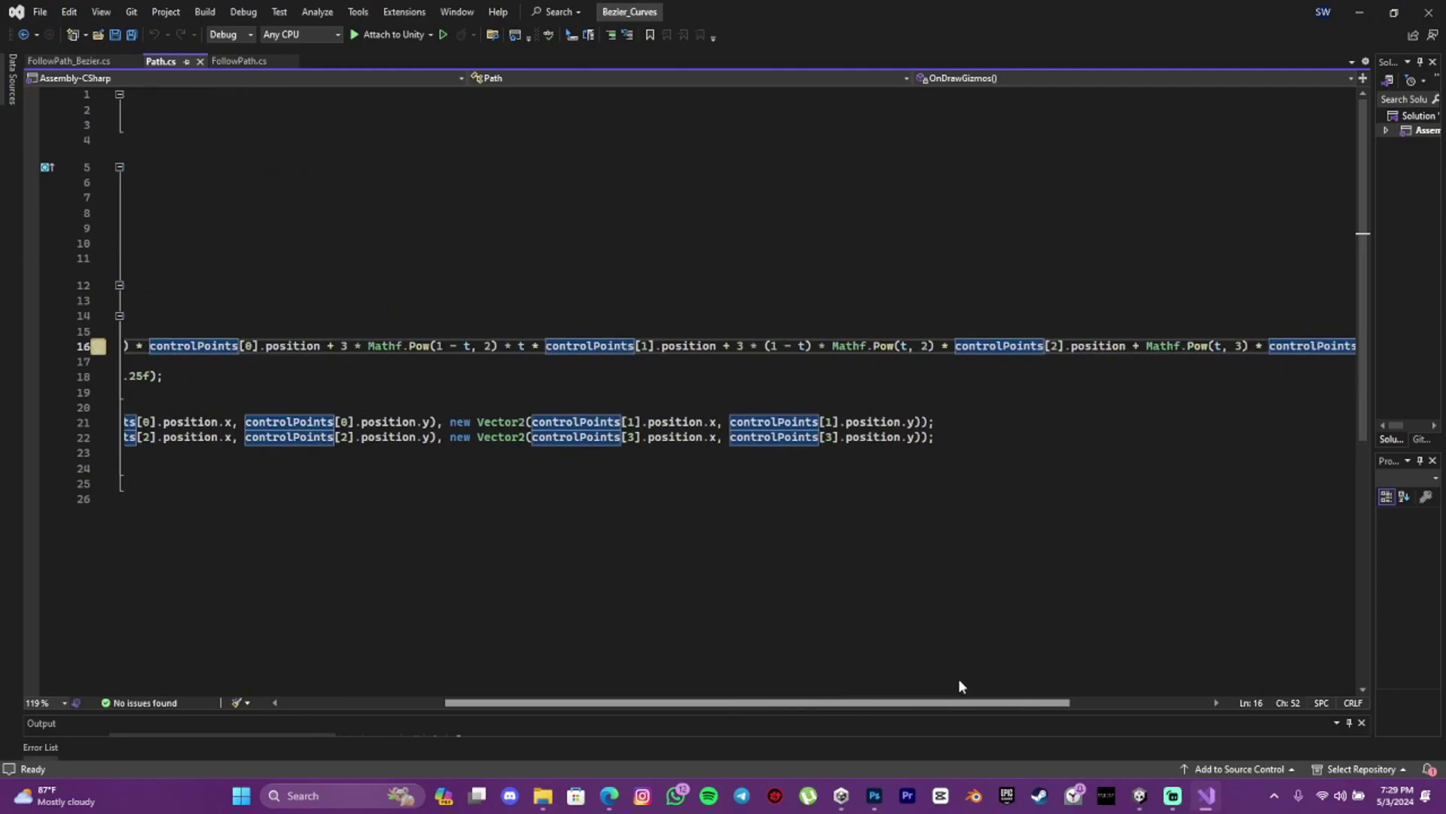
left_click_drag(870, 704, 534, 682)
left_click(692, 357)
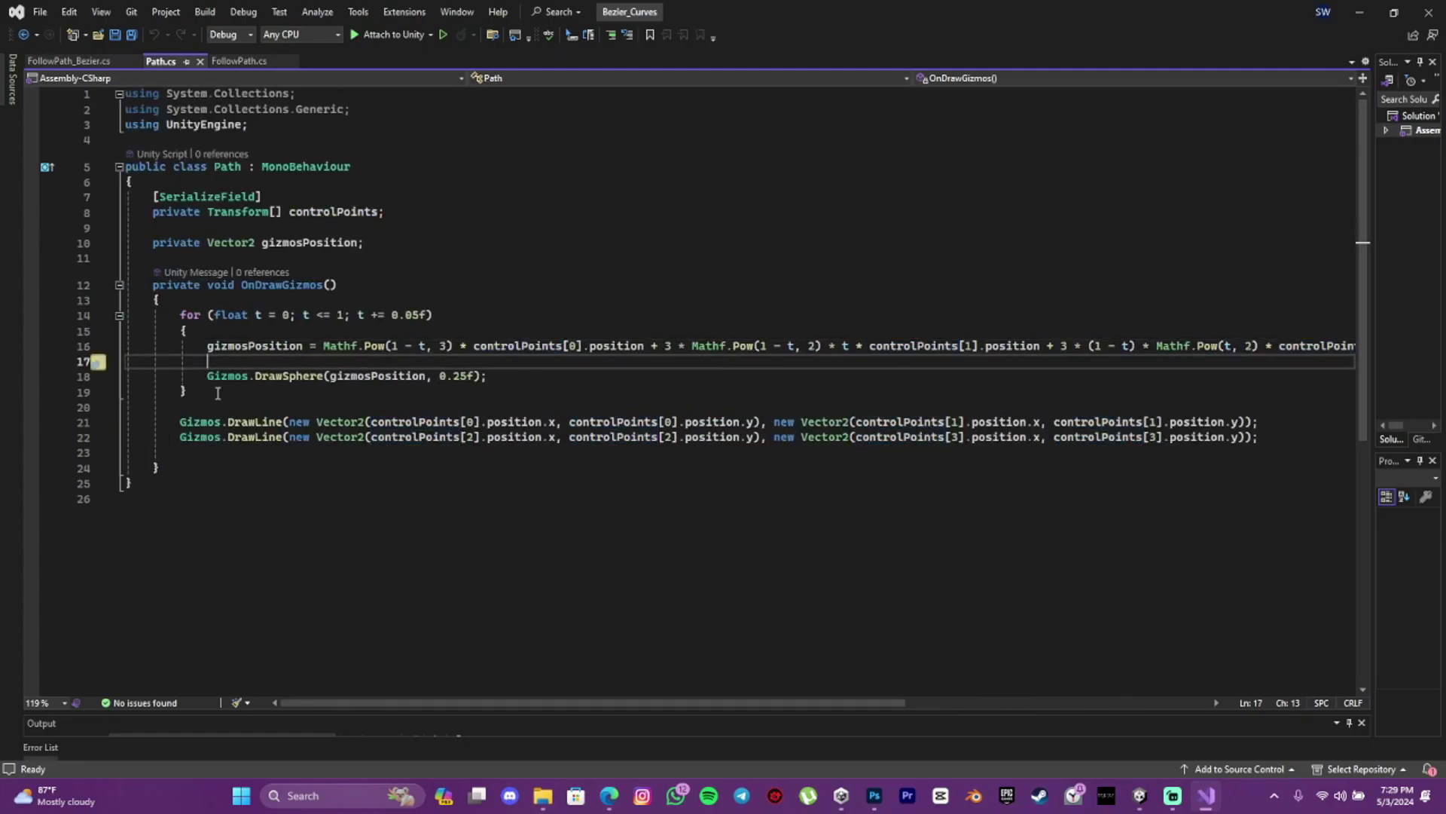
left_click_drag(205, 376, 508, 387)
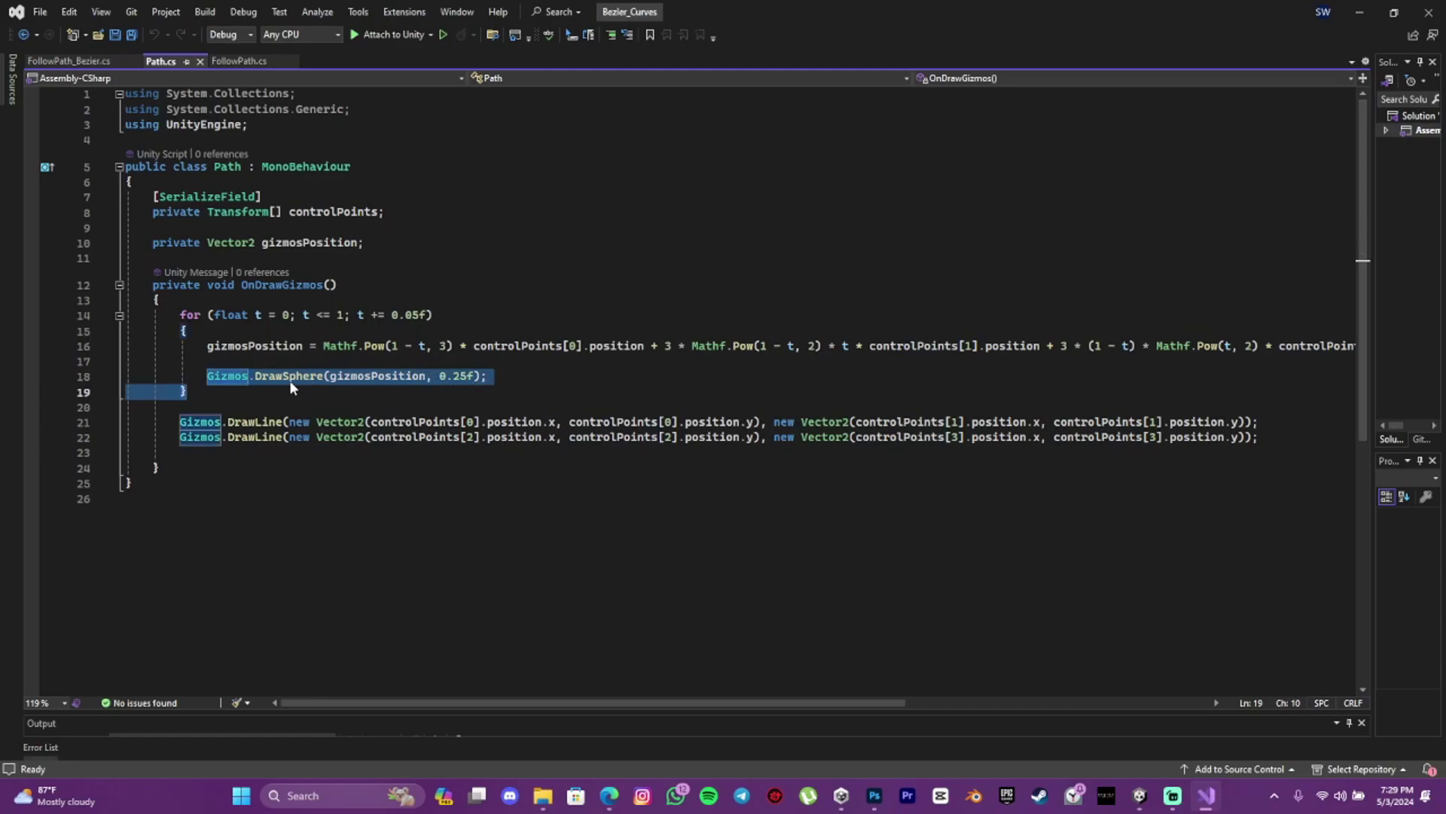
key("Escape")
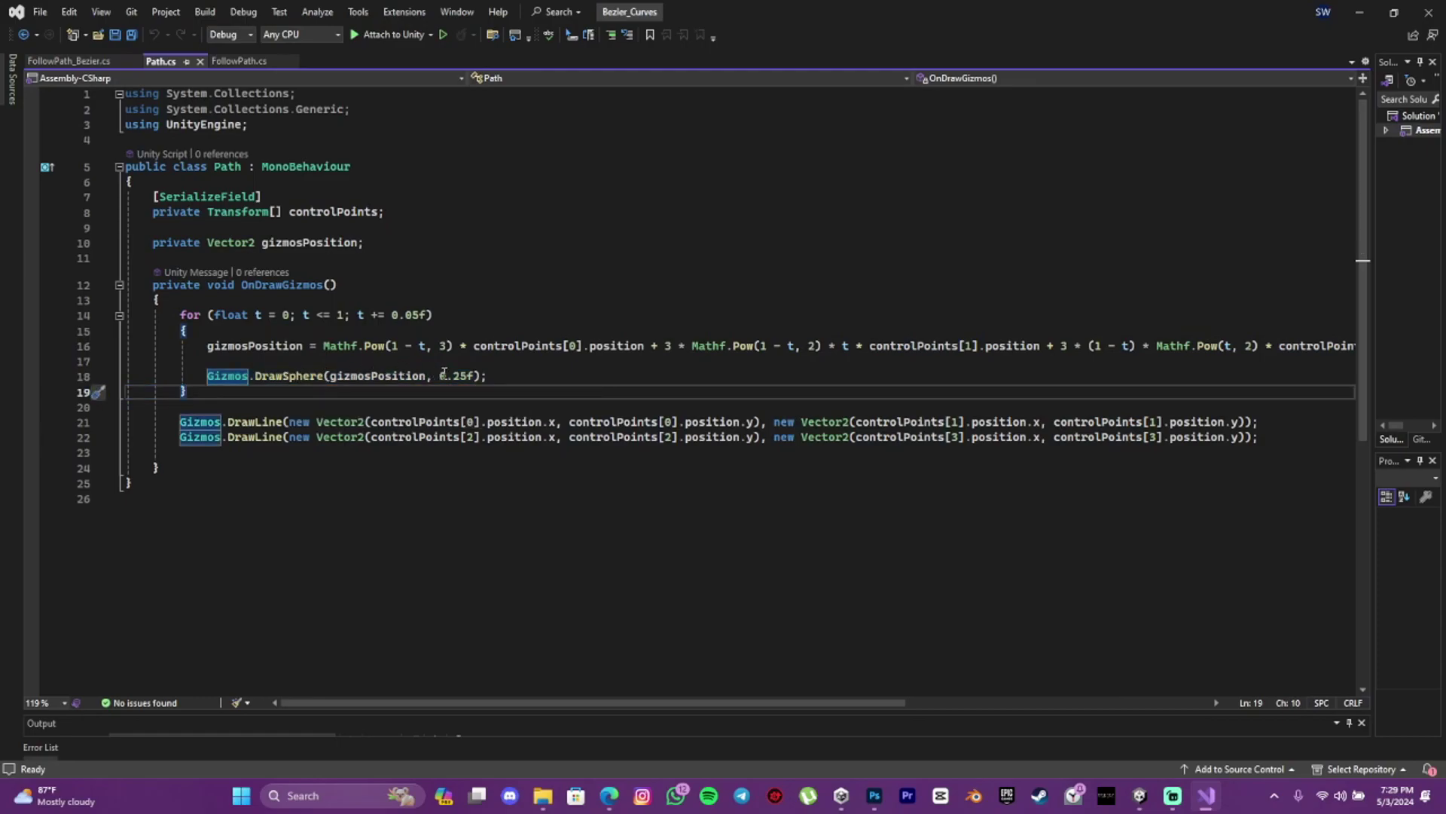
left_click_drag(440, 376, 479, 376)
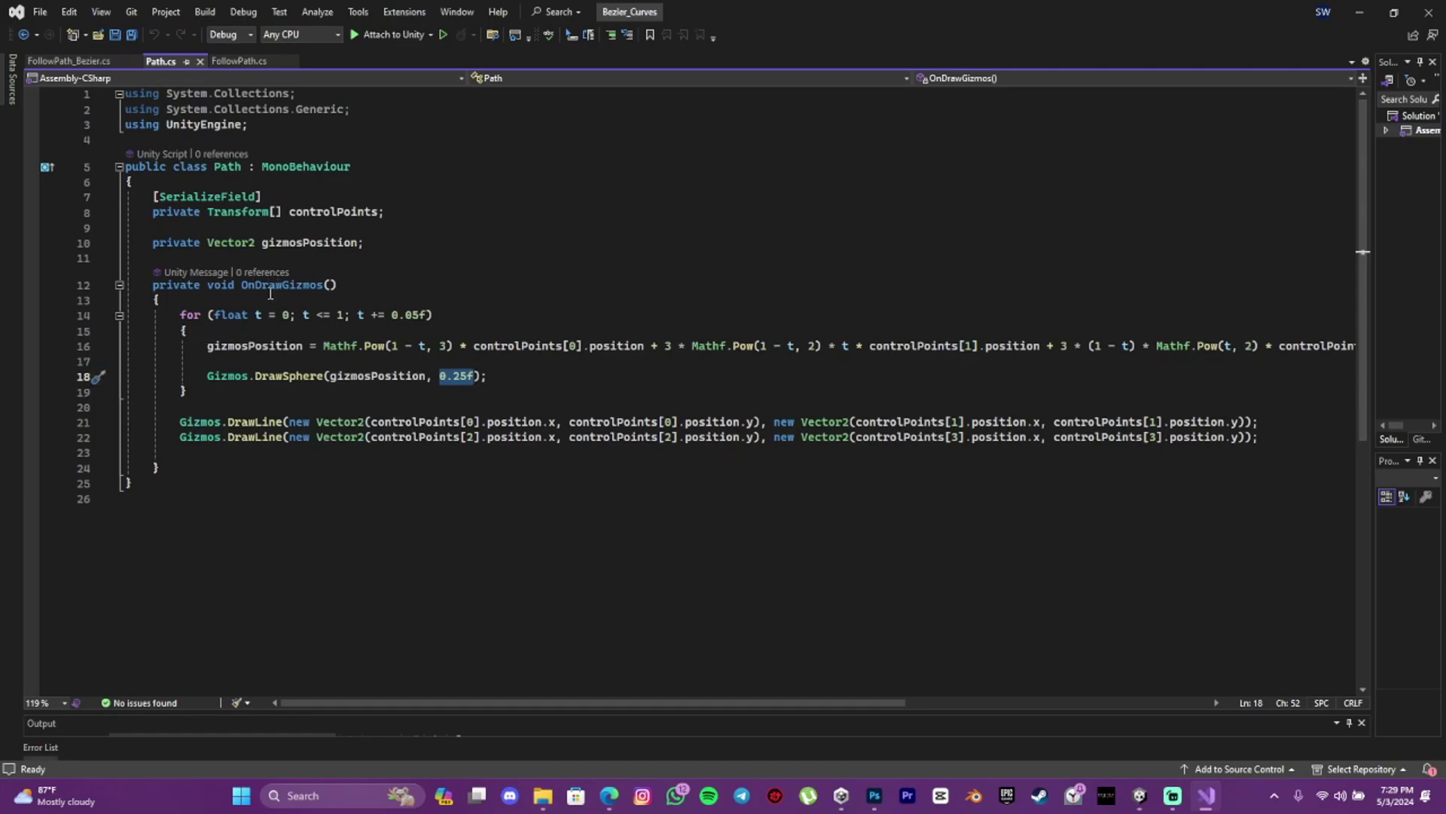
left_click_drag(203, 346, 882, 347)
left_click_drag(125, 346, 1350, 346)
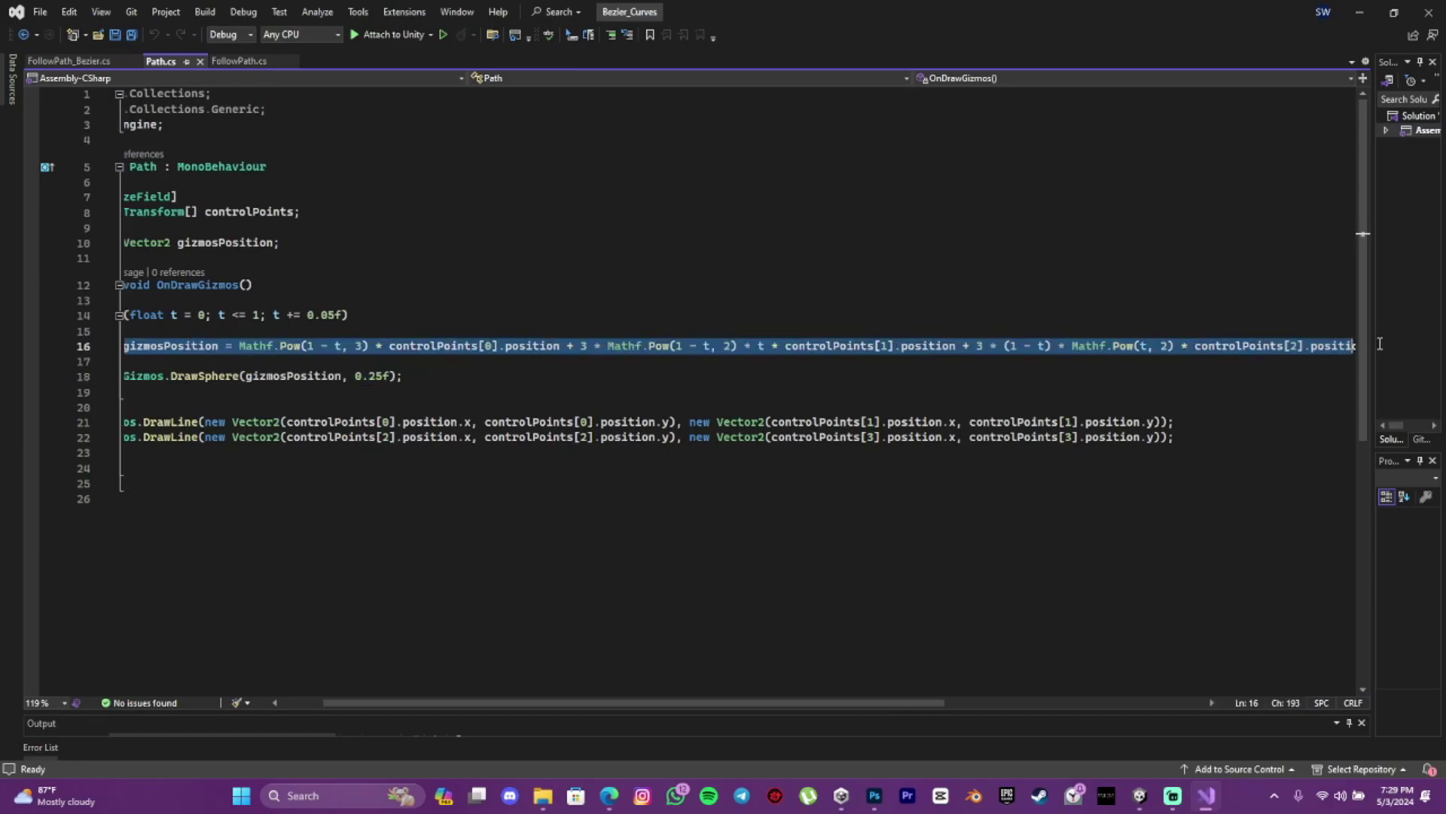
left_click_drag(862, 703, 504, 684)
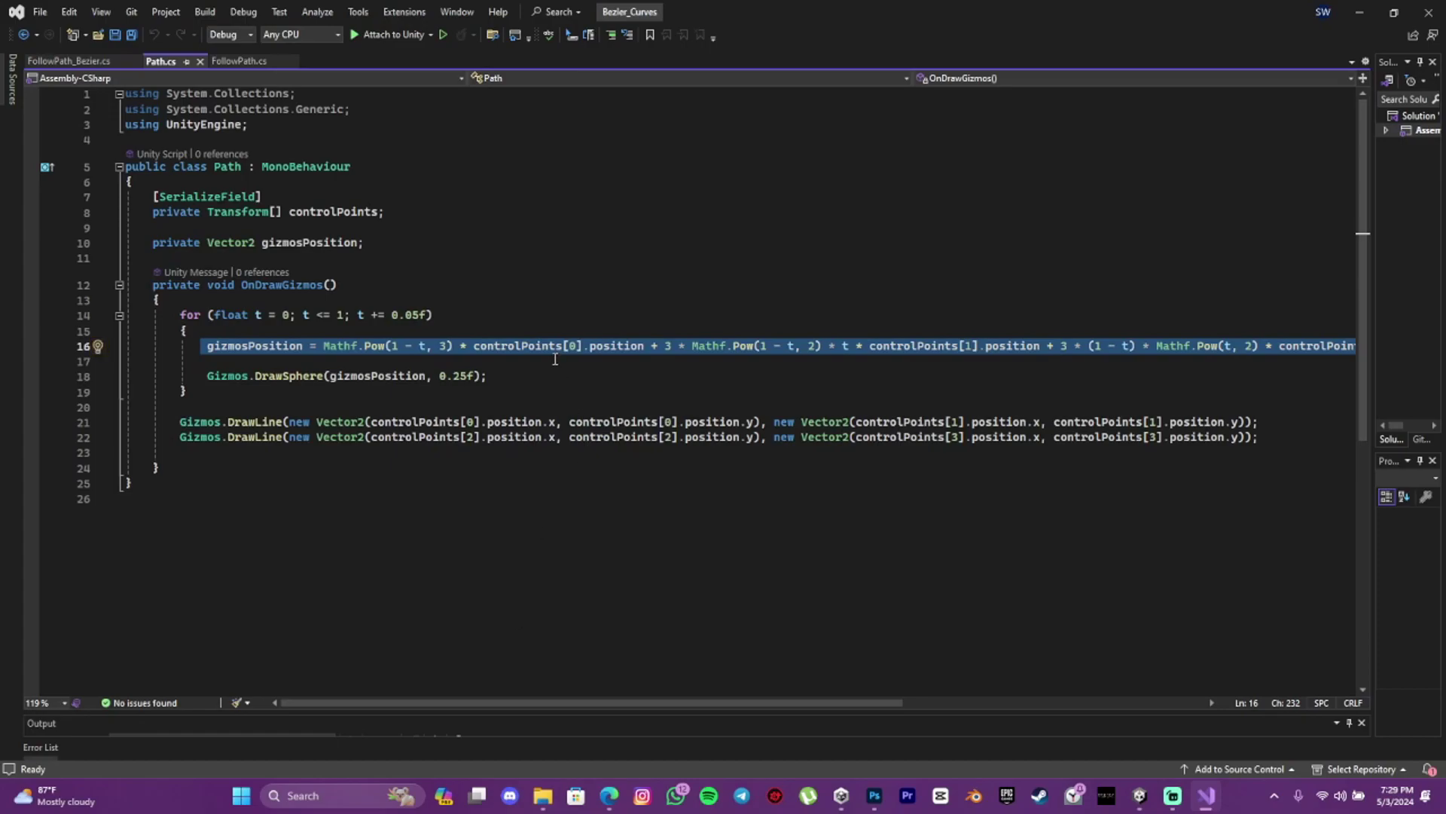
Switch back to Unity and select the Path object in the Hierarchy, passing through Dog.
left_click(1139, 796)
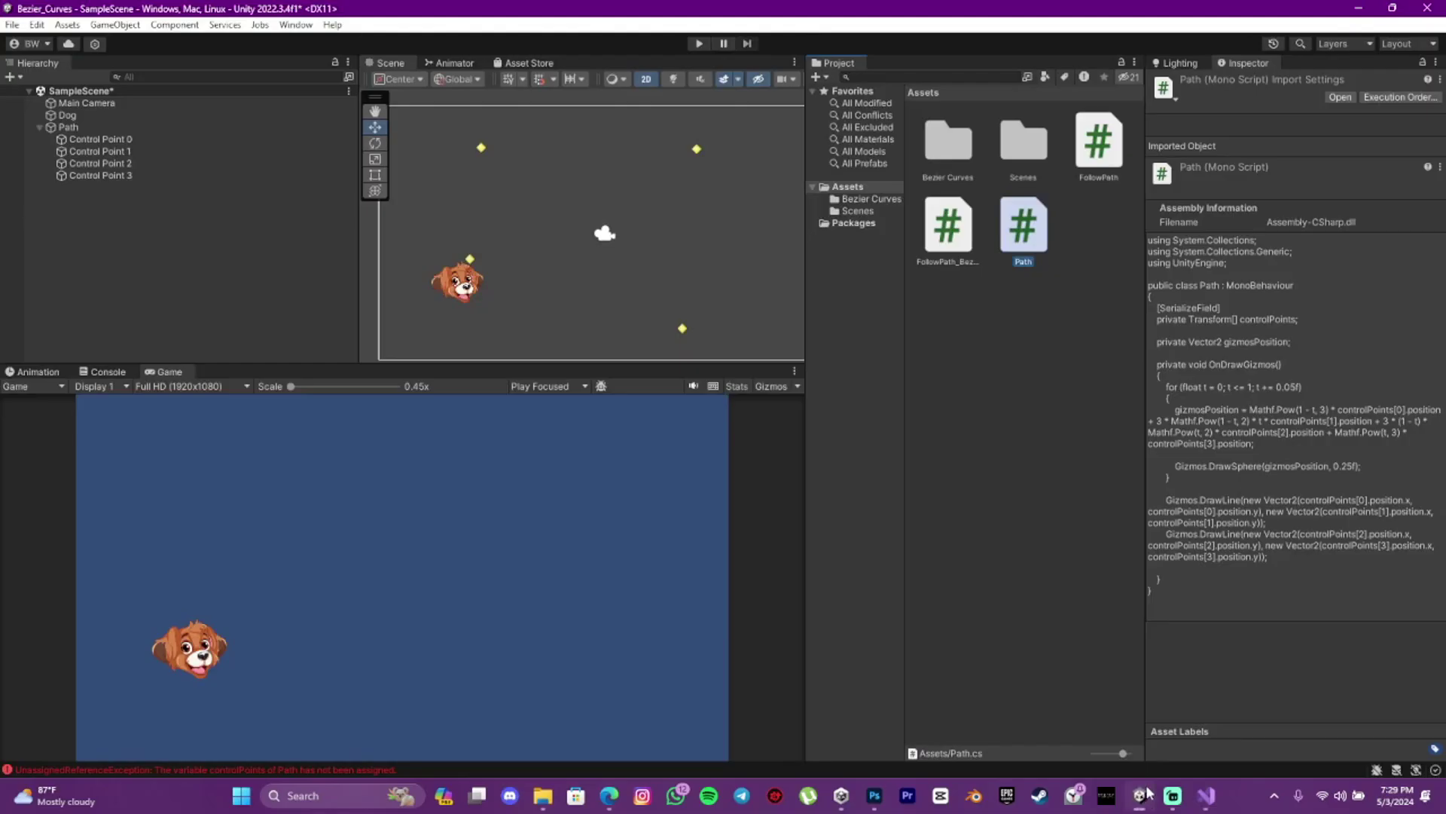
left_click(106, 117)
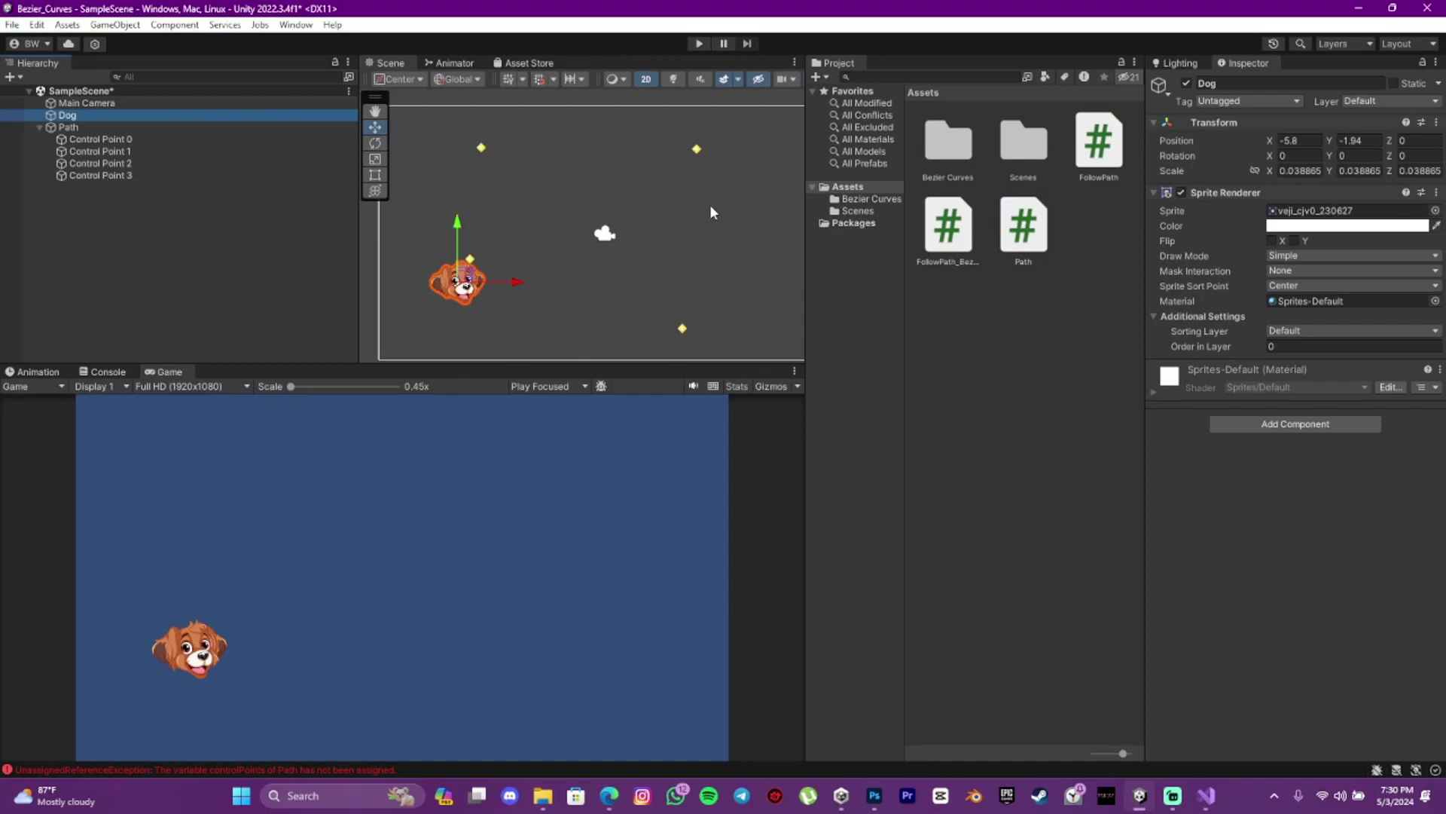
left_click(104, 126)
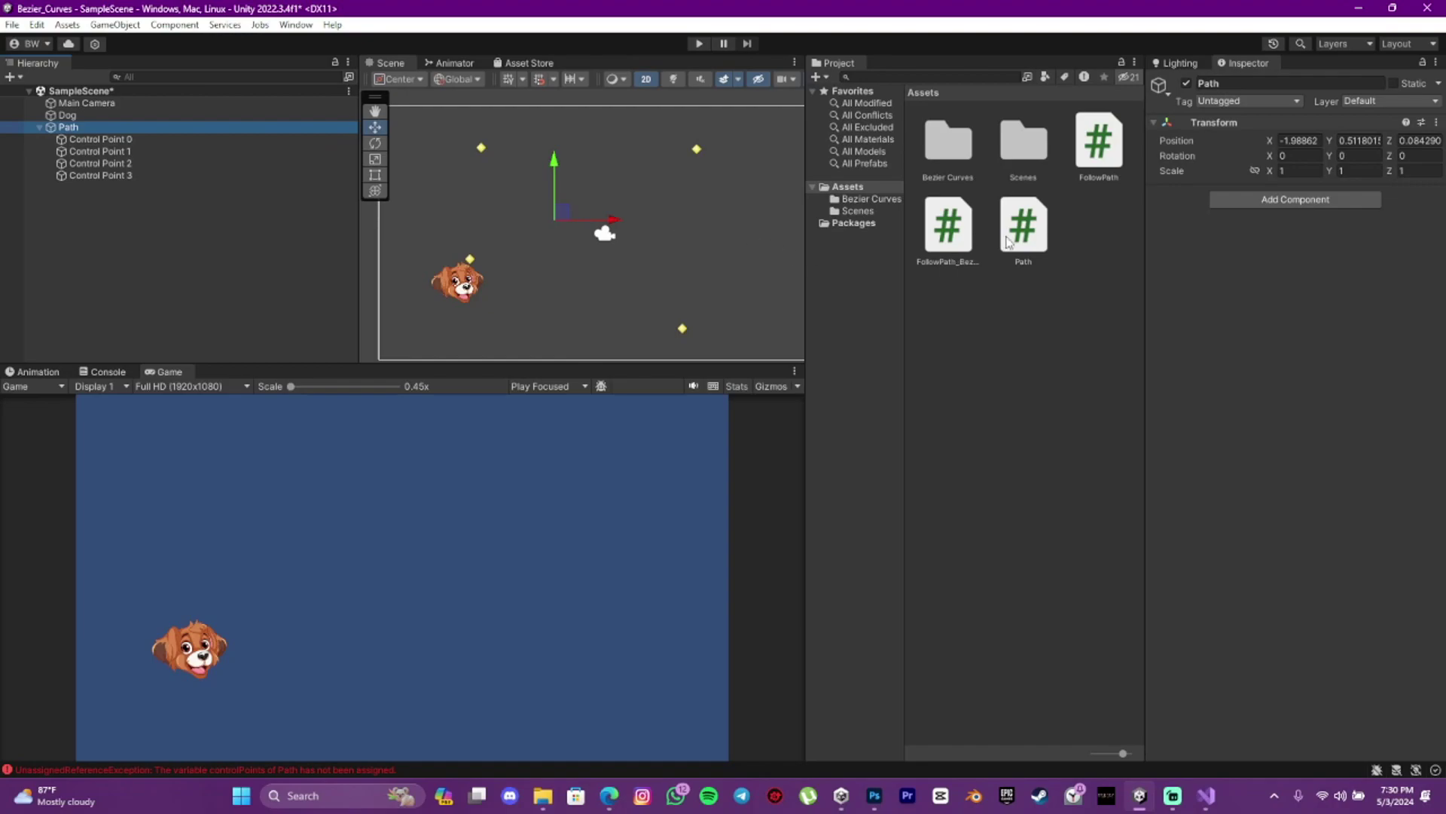
Add Path.cs to Path, size Control Points to 4, and assign Control Points 0–3.
left_click_drag(1023, 226, 1269, 253)
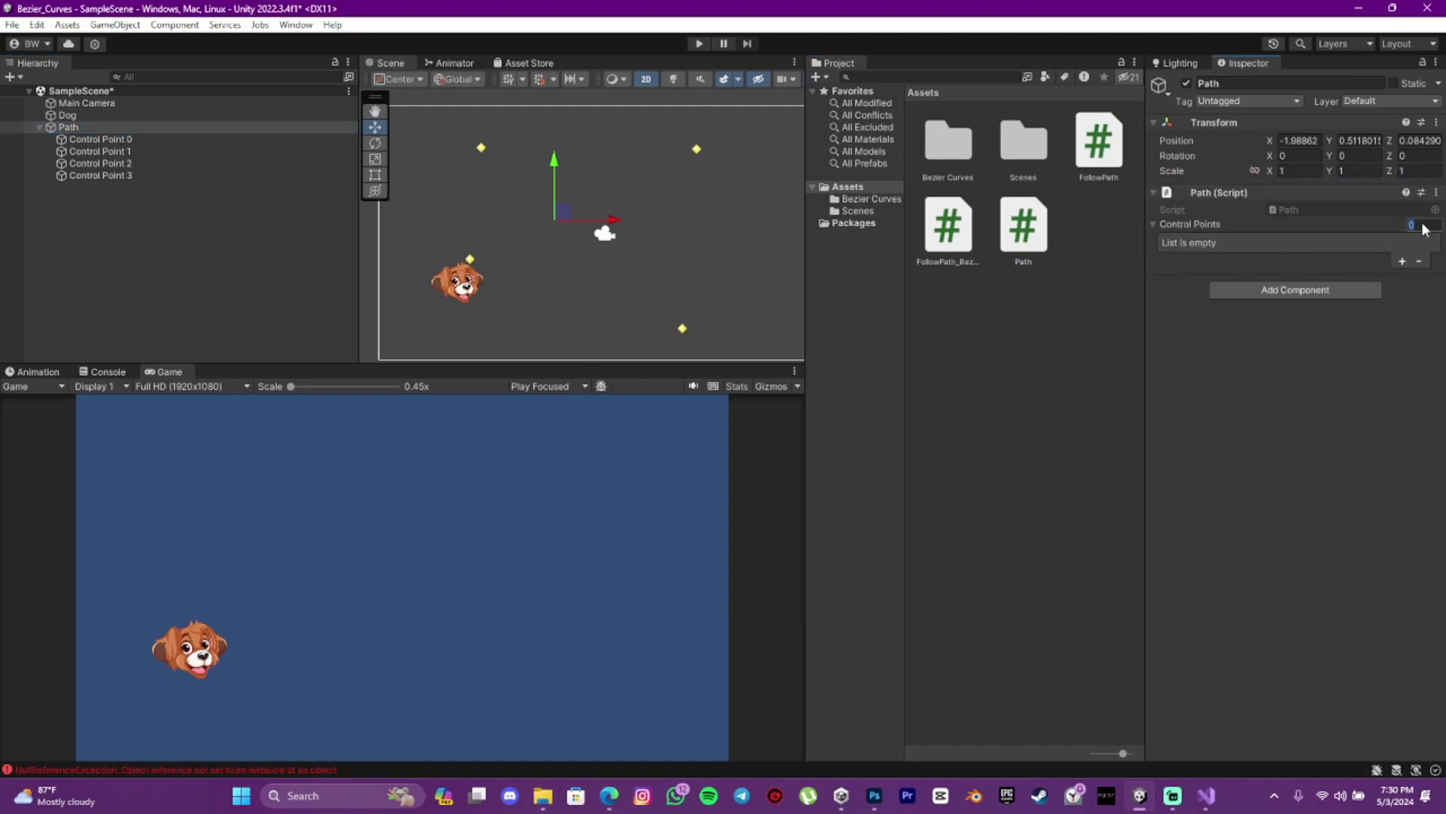
type("4")
key("Return")
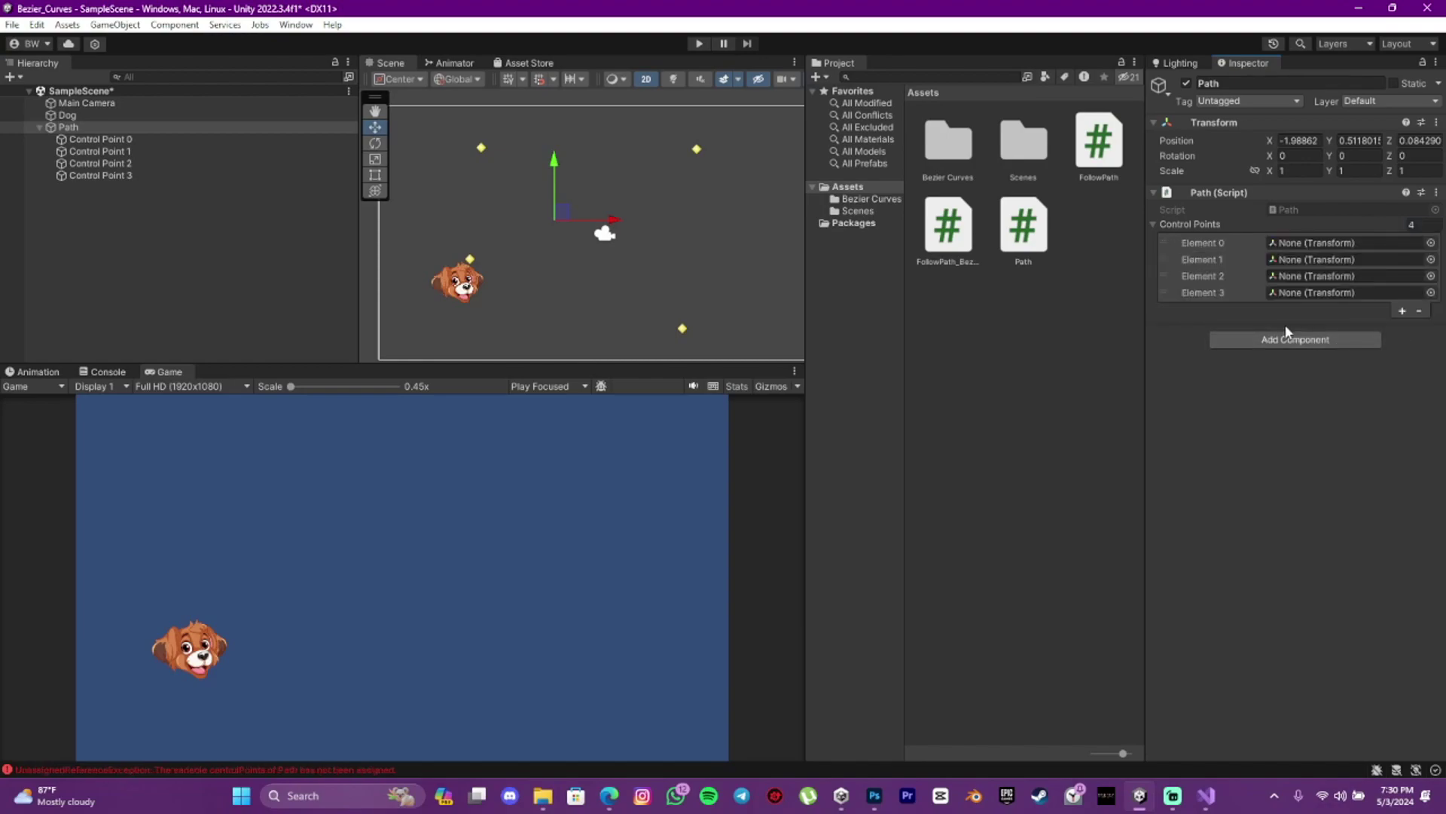
left_click_drag(116, 139, 1295, 249)
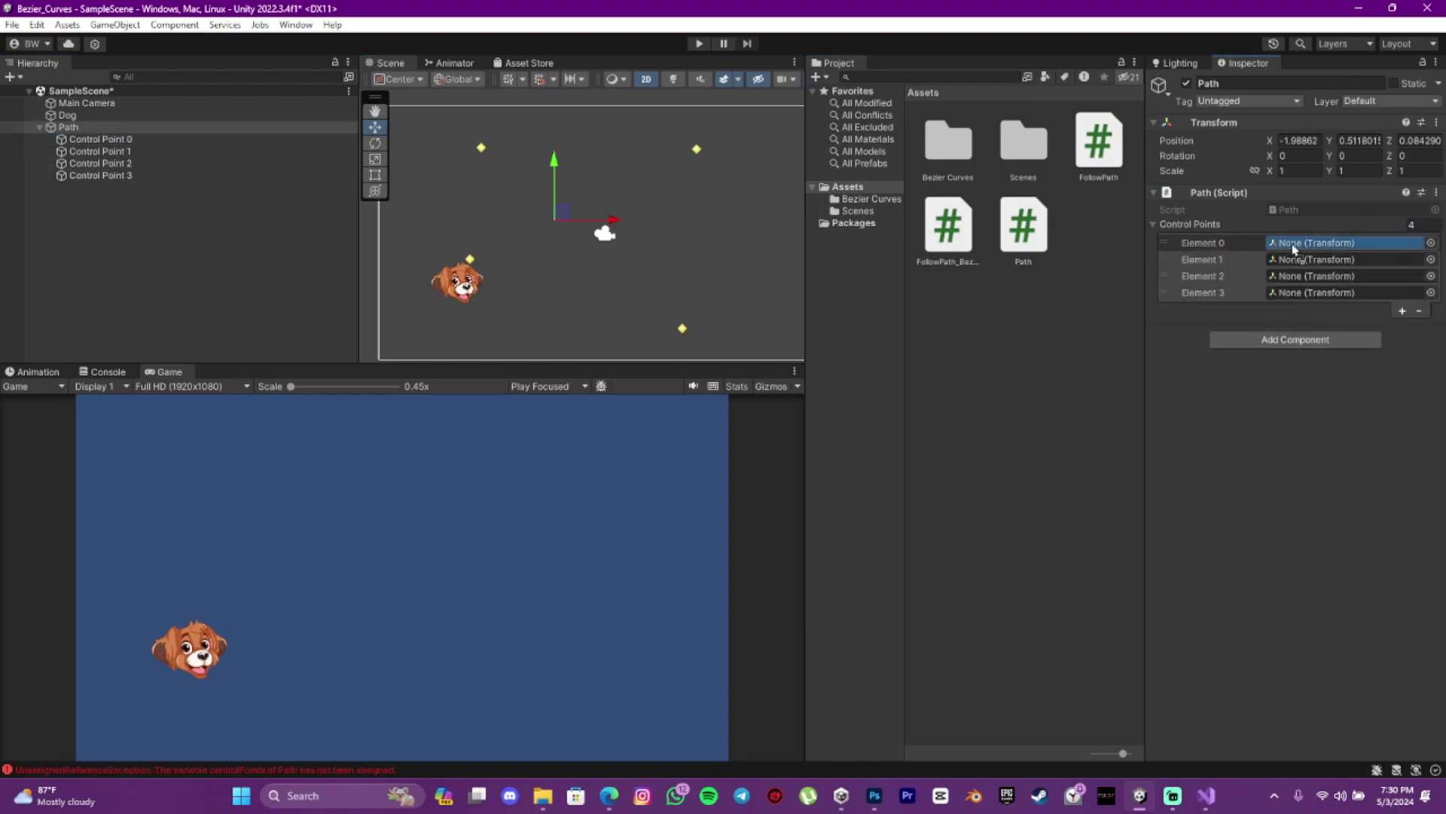
left_click_drag(100, 151, 1300, 259)
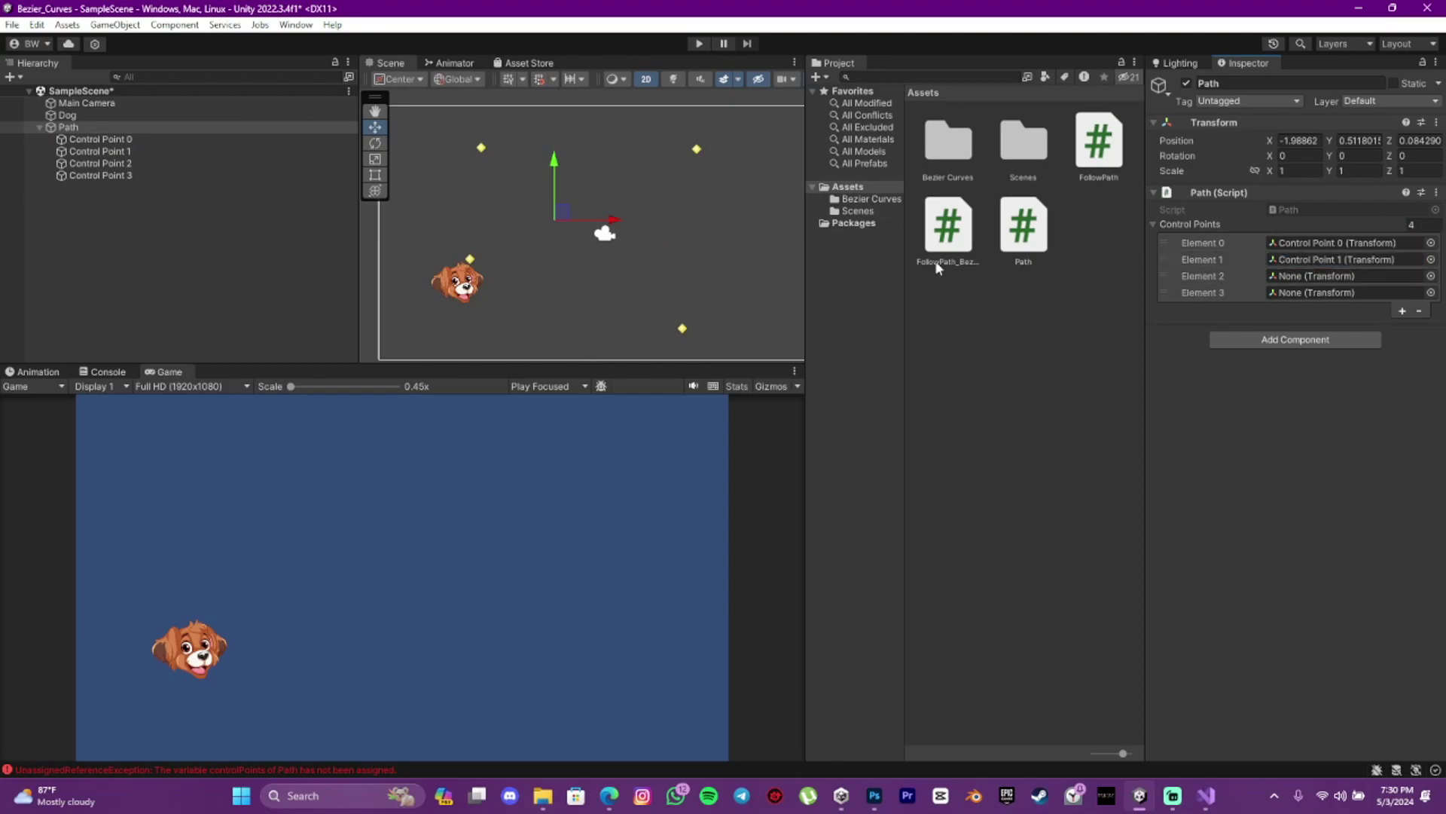
left_click_drag(99, 163, 1296, 277)
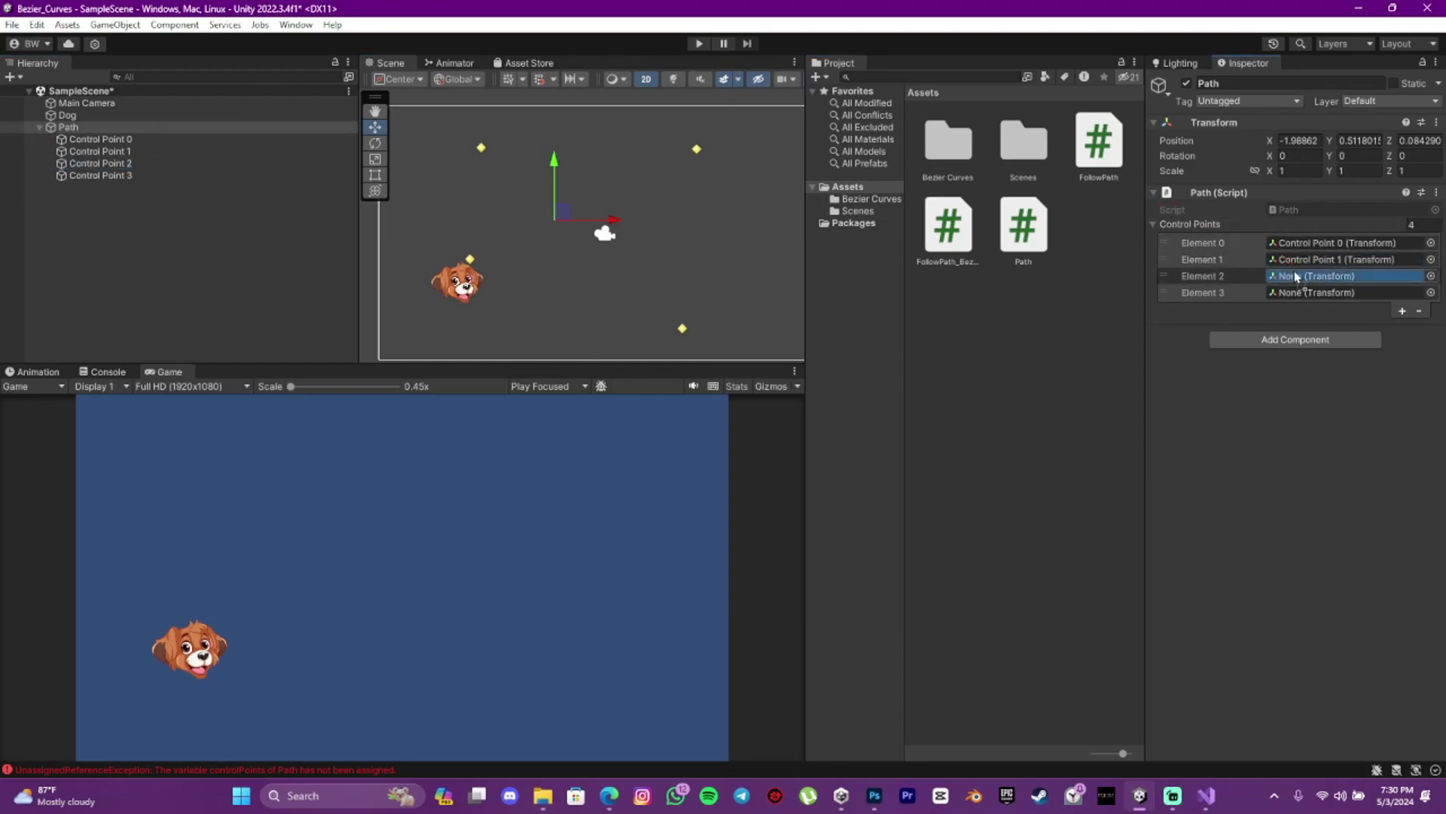
left_click_drag(126, 176, 1304, 298)
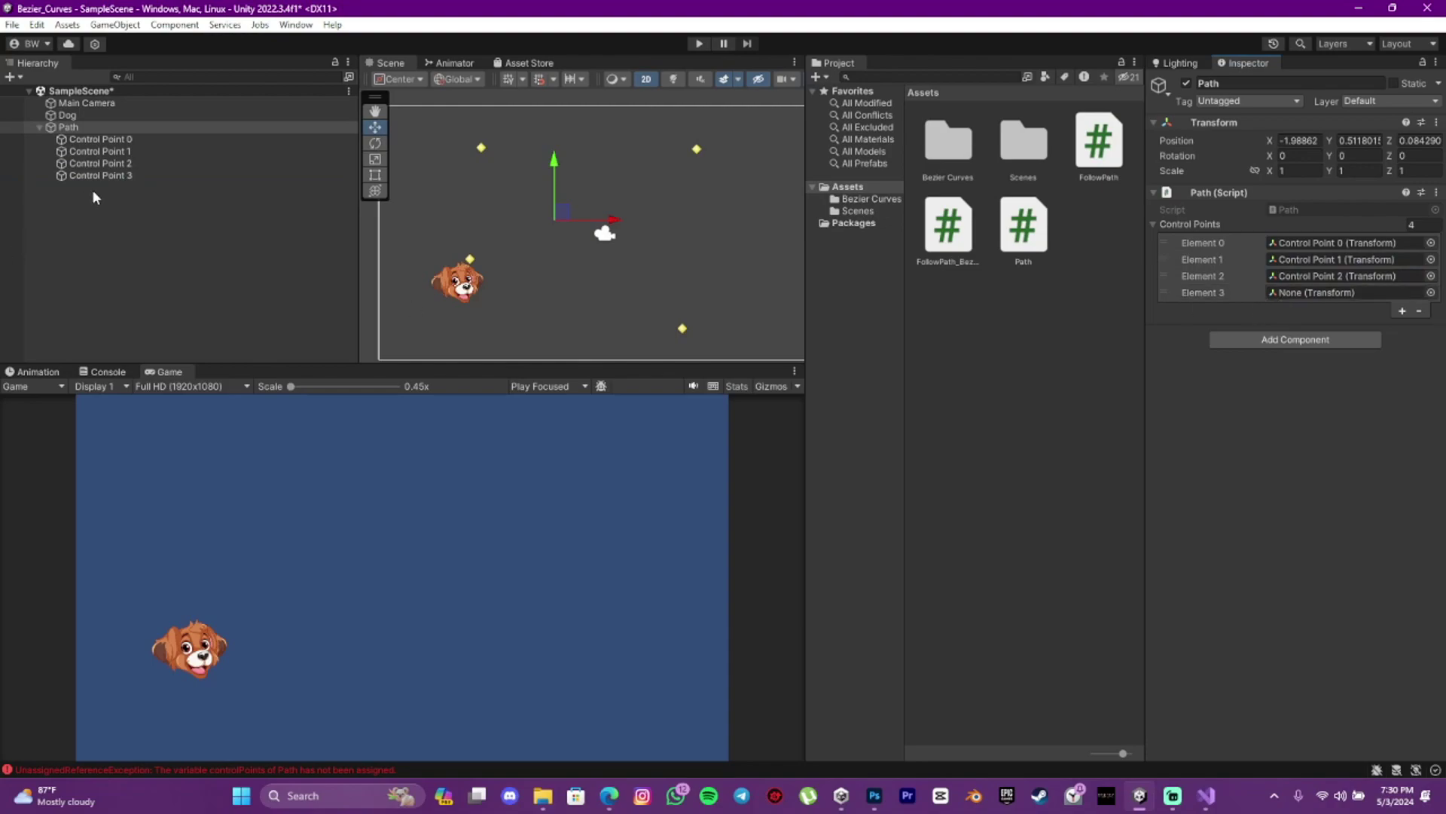
left_click_drag(100, 176, 1333, 292)
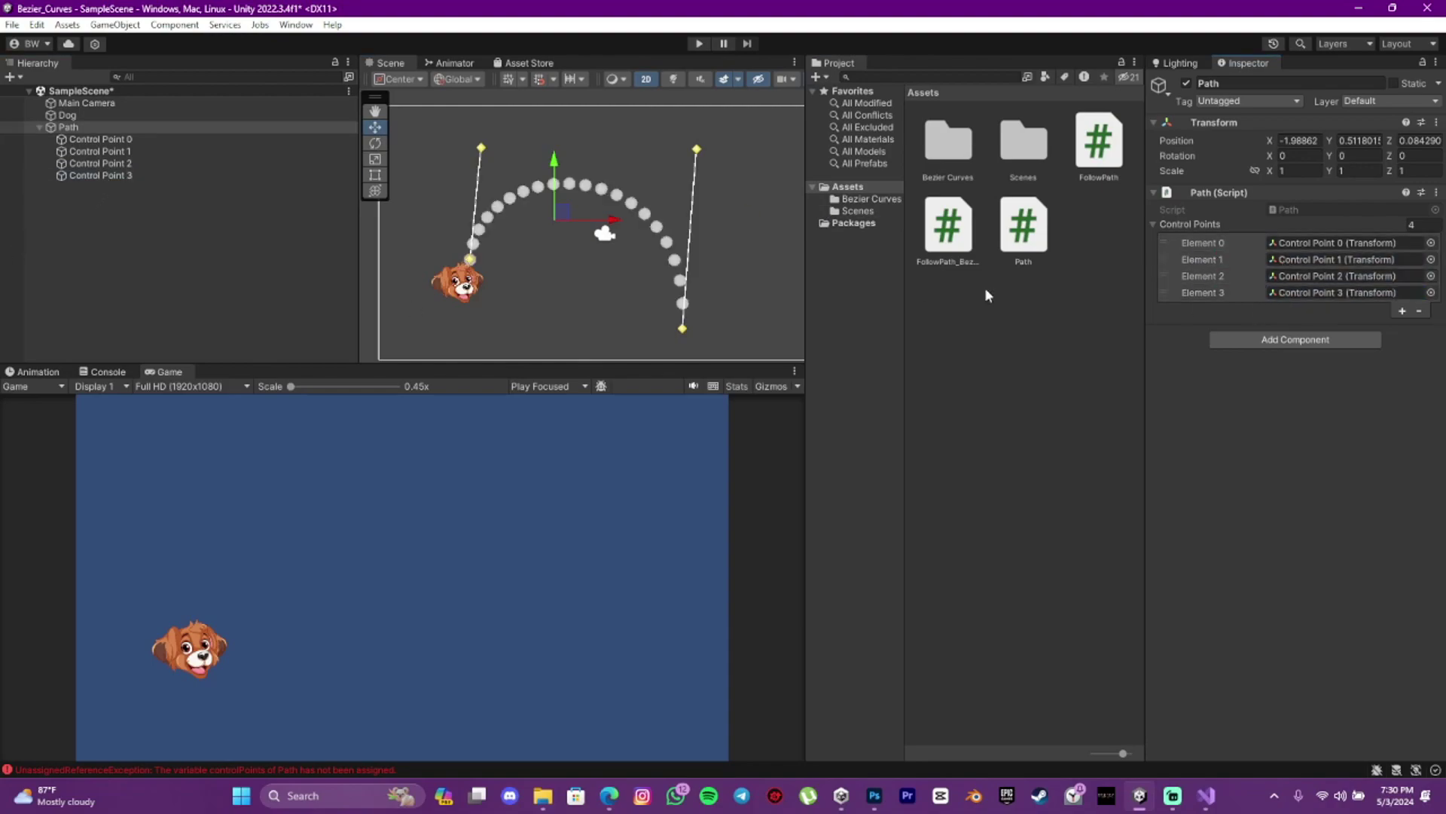
scroll(522, 214, "up", 1)
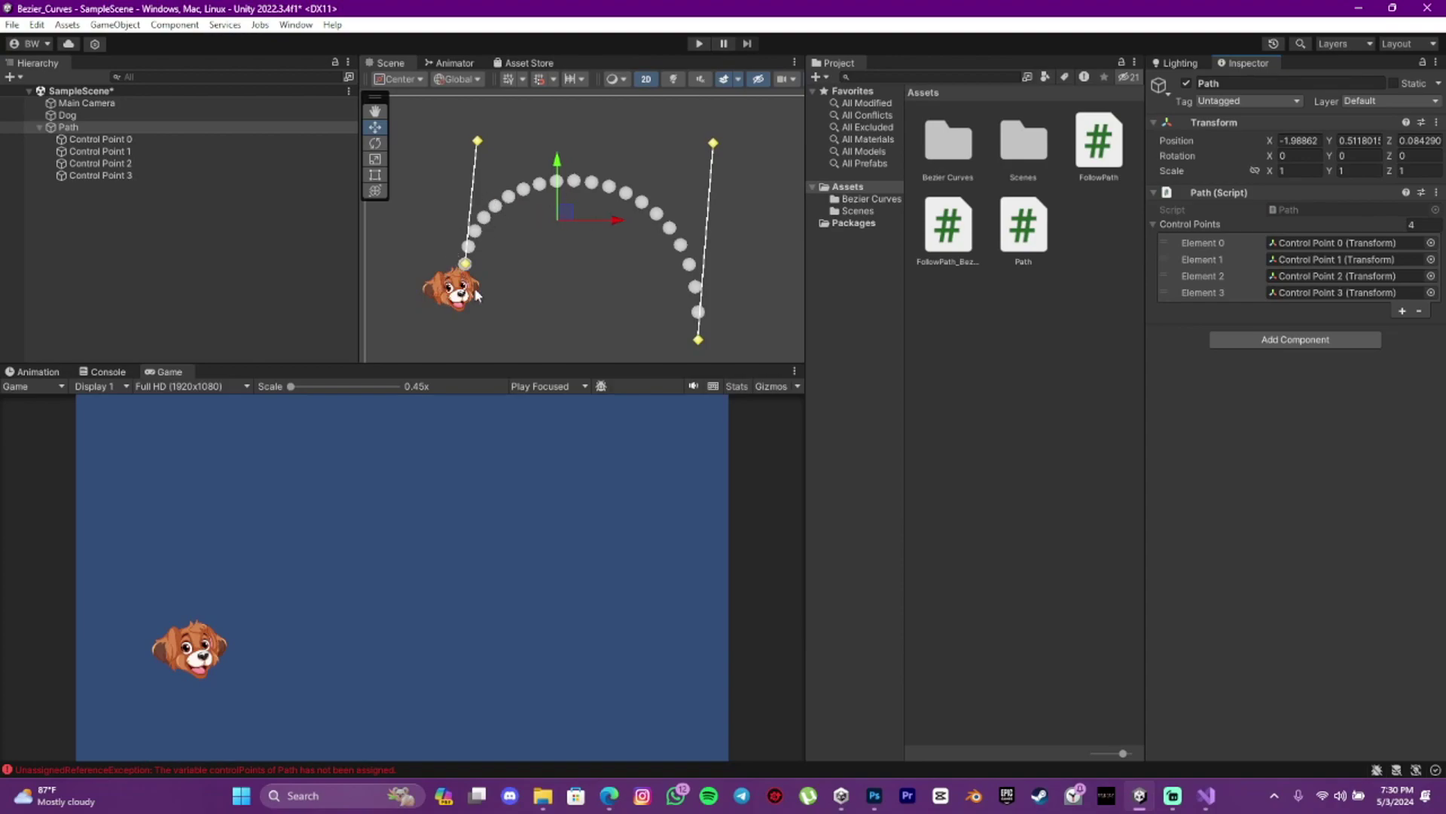
Move Control Point 0 down-left and Control Point 1 up-left.
left_click(113, 138)
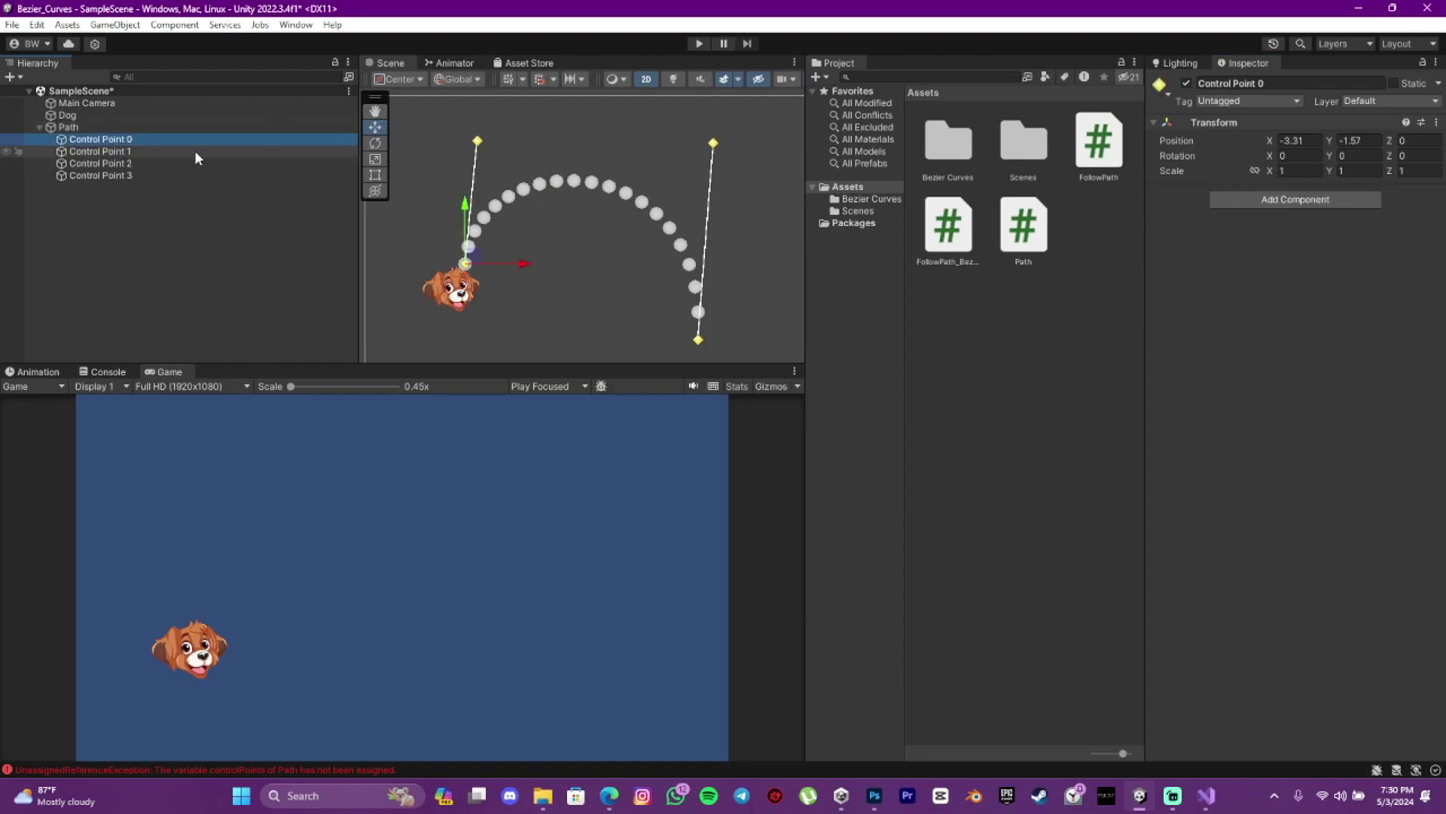
left_click(170, 152)
left_click(127, 167)
left_click(129, 176)
left_click(135, 141)
left_click(142, 138)
left_click_drag(472, 258, 431, 281)
left_click(199, 151)
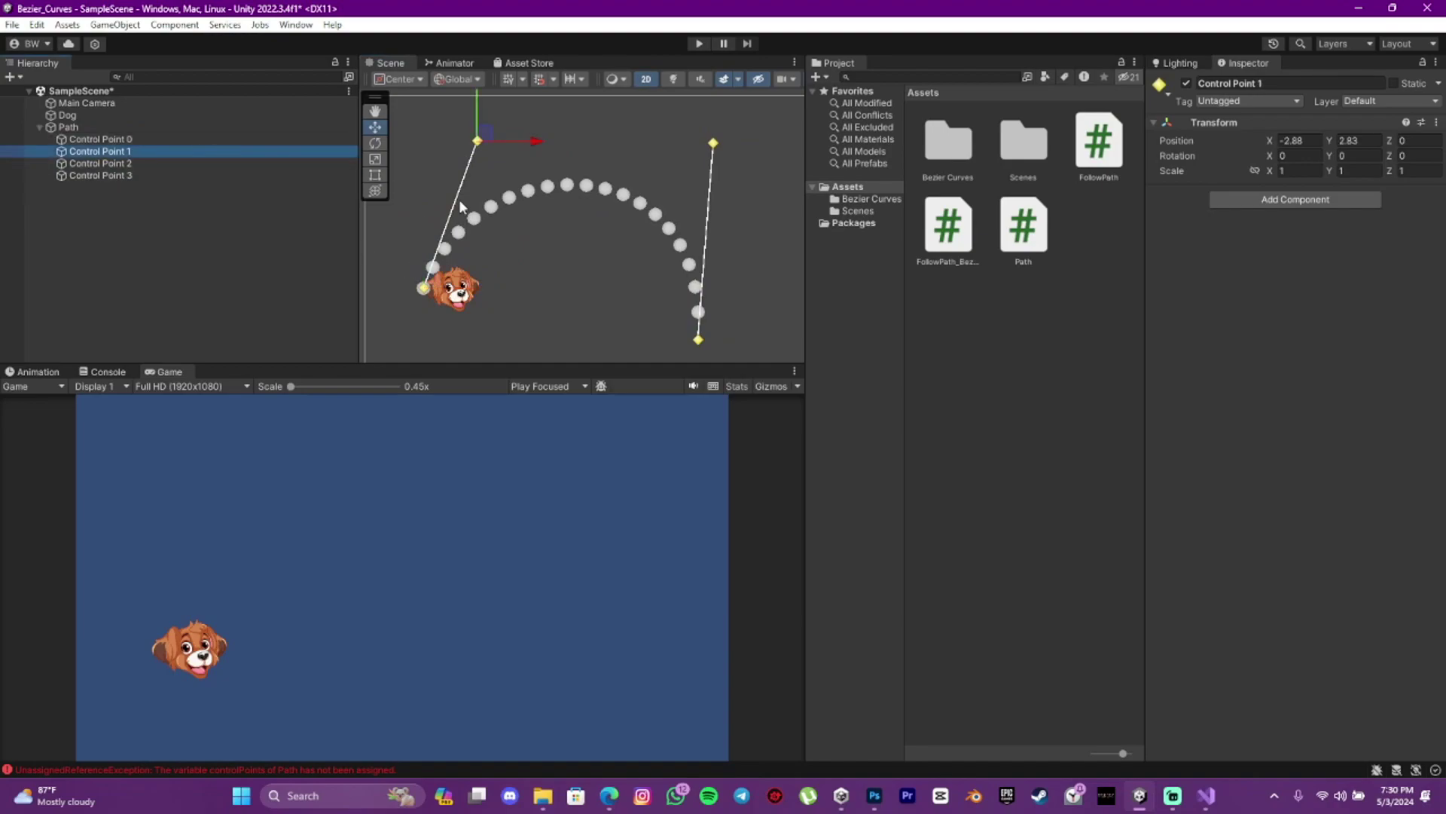
left_click_drag(488, 140, 457, 110)
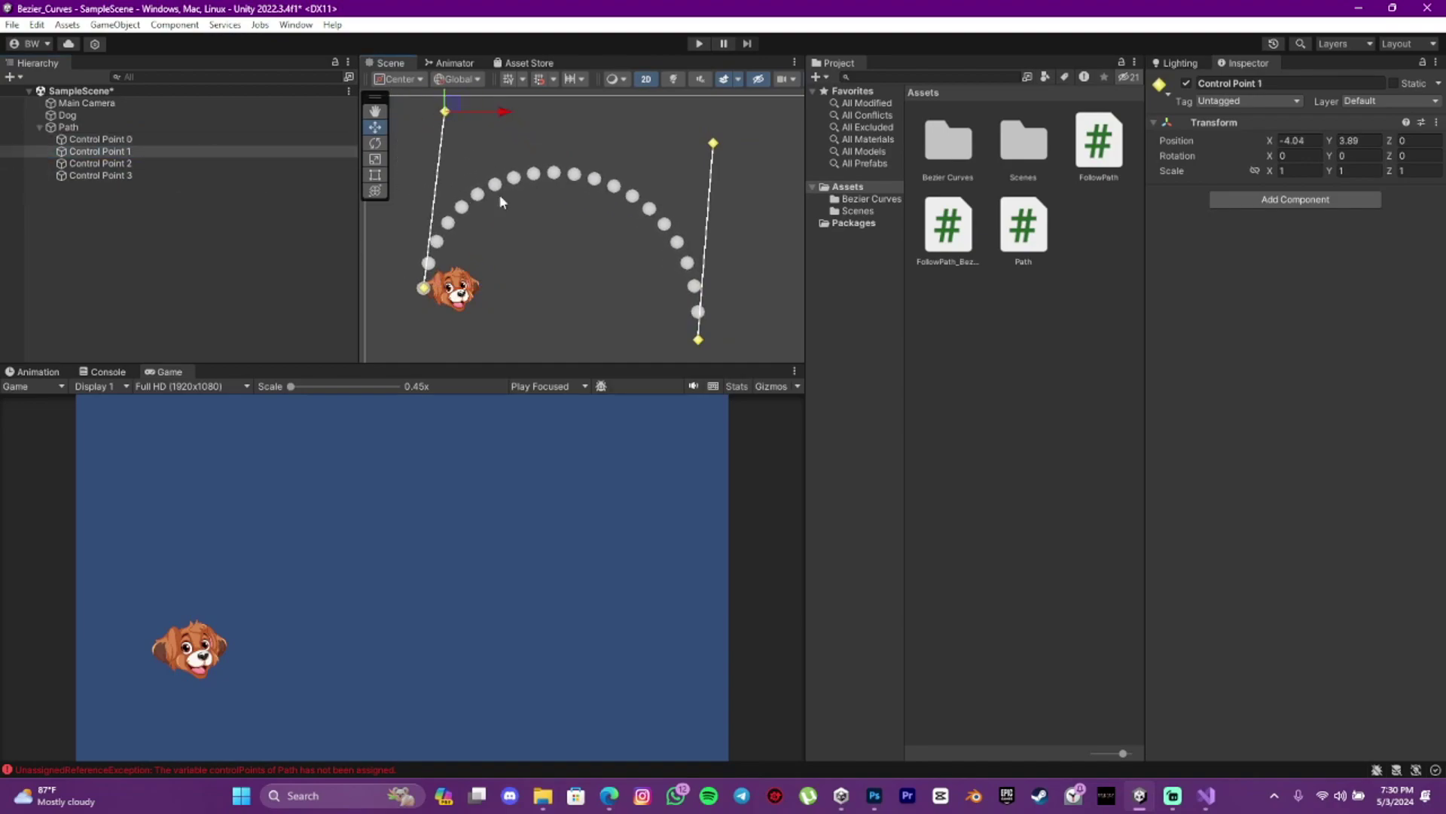
scroll(517, 193, "down", 2)
Move Control Point 2 to the lower middle and Control Point 3 up-right.
left_click(141, 164)
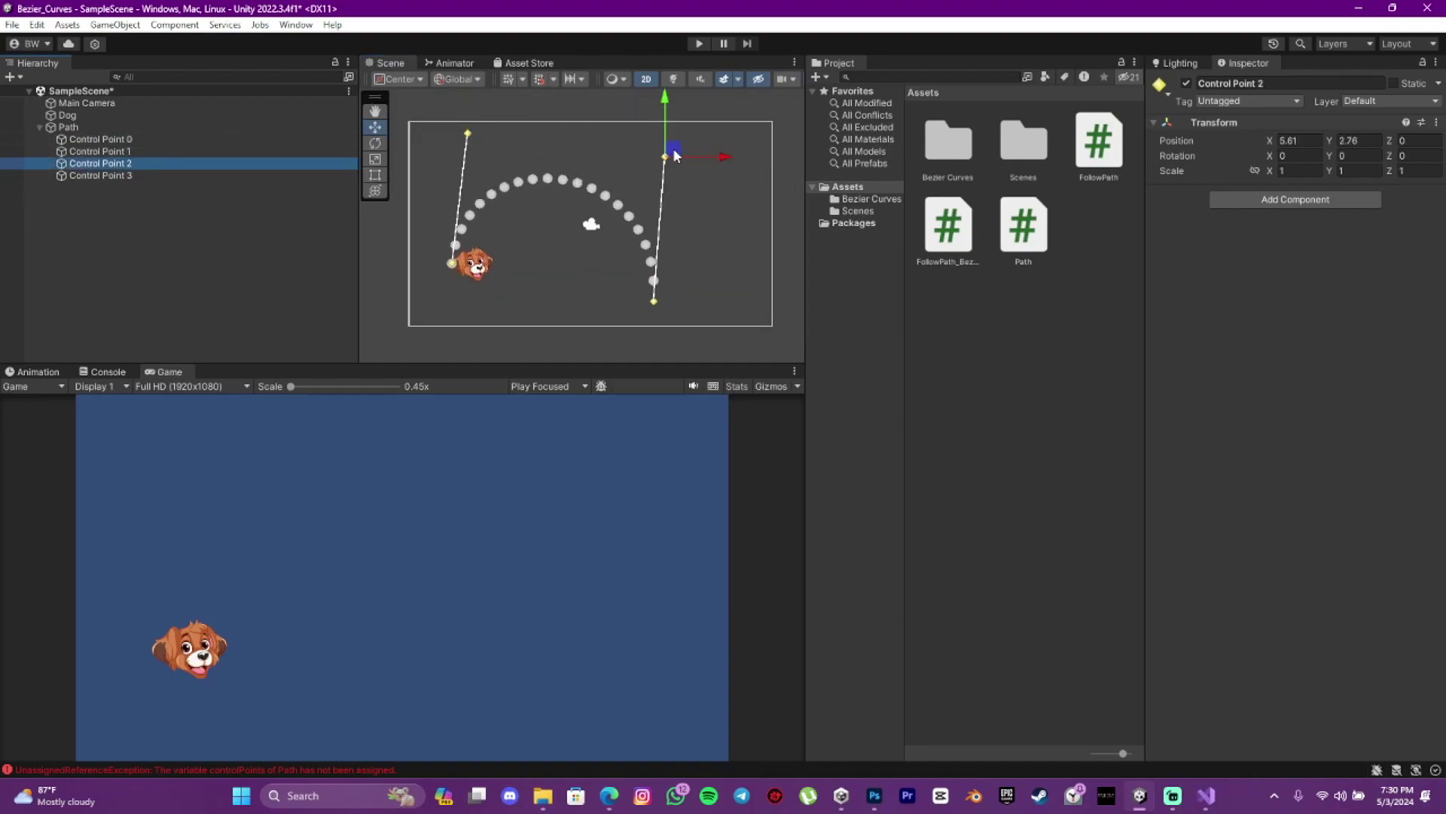
left_click_drag(670, 149, 578, 269)
left_click(151, 177)
mouse_move(653, 300)
left_mouse_down()
mouse_move(696, 165)
mouse_move(665, 211)
left_mouse_up()
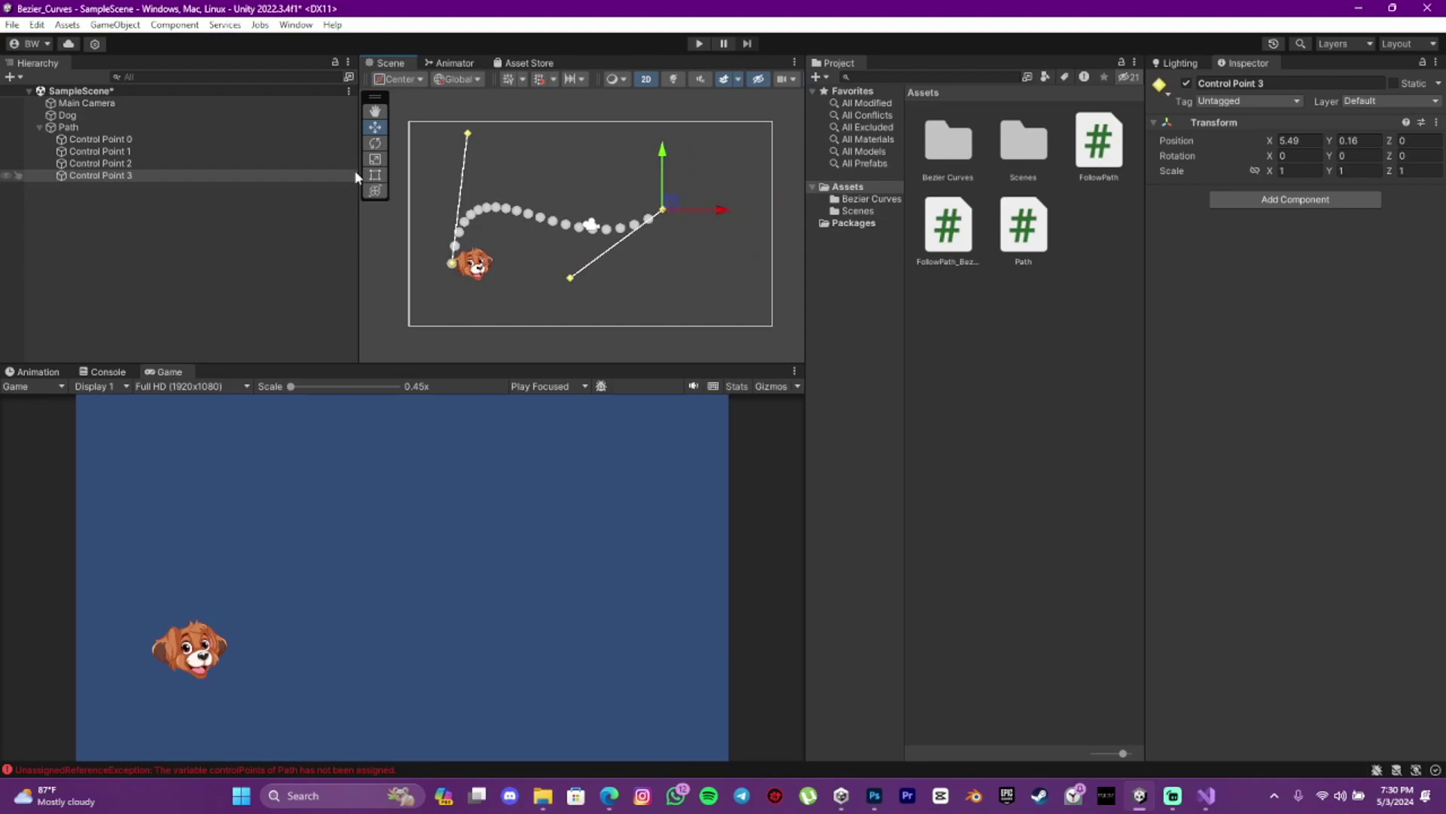
Refine the arch: raise Control Point 1, shift Point 2 up-right, Point 3 down-left.
left_click(145, 139)
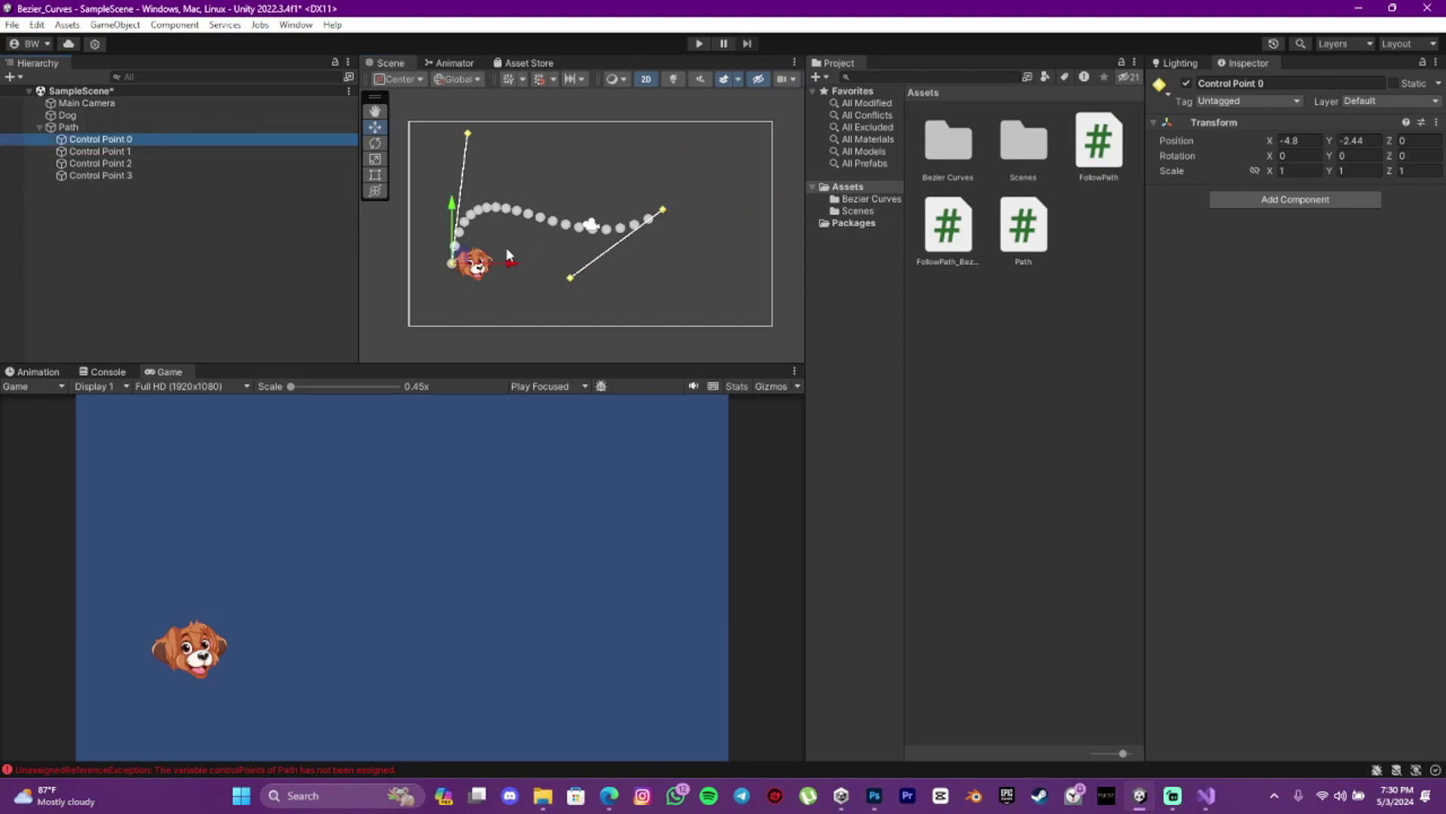
left_click(155, 151)
mouse_move(479, 132)
left_mouse_down()
mouse_move(497, 153)
mouse_move(480, 107)
left_mouse_up()
scroll(537, 170, "up", 2)
left_click(226, 163)
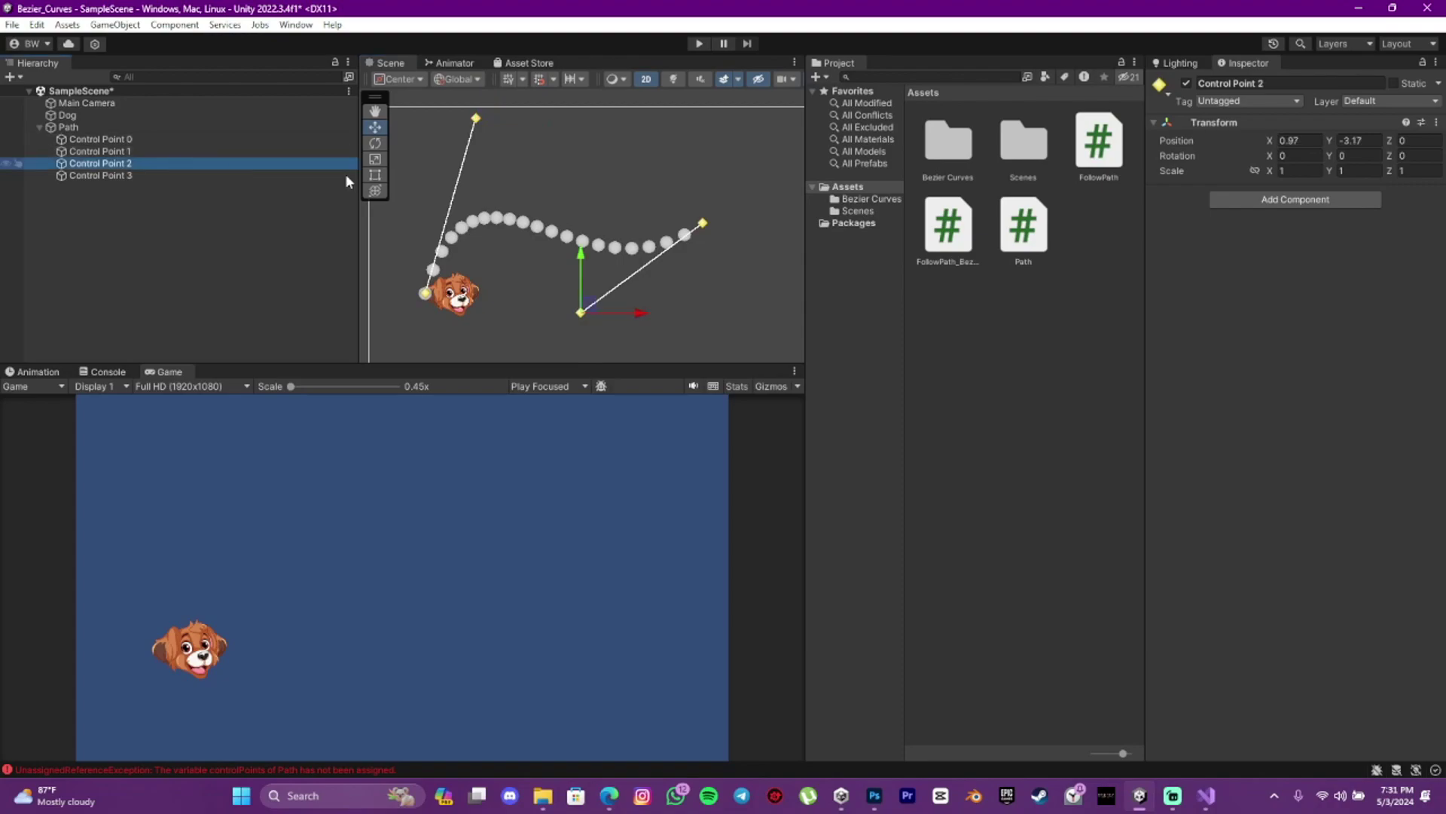
left_click_drag(613, 298, 717, 141)
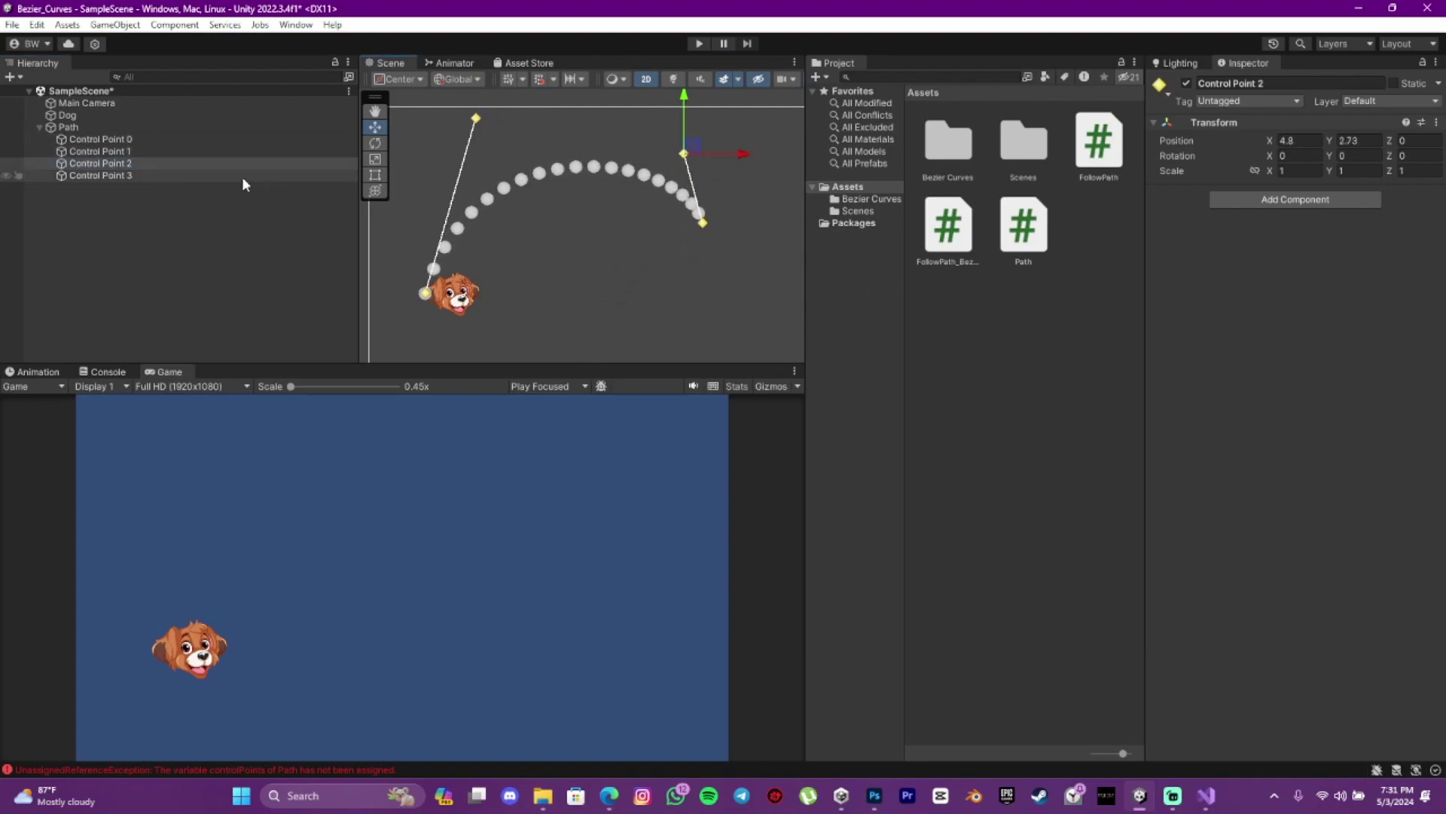
left_click(171, 175)
mouse_move(707, 225)
left_mouse_down()
mouse_move(614, 345)
mouse_move(585, 332)
left_mouse_up()
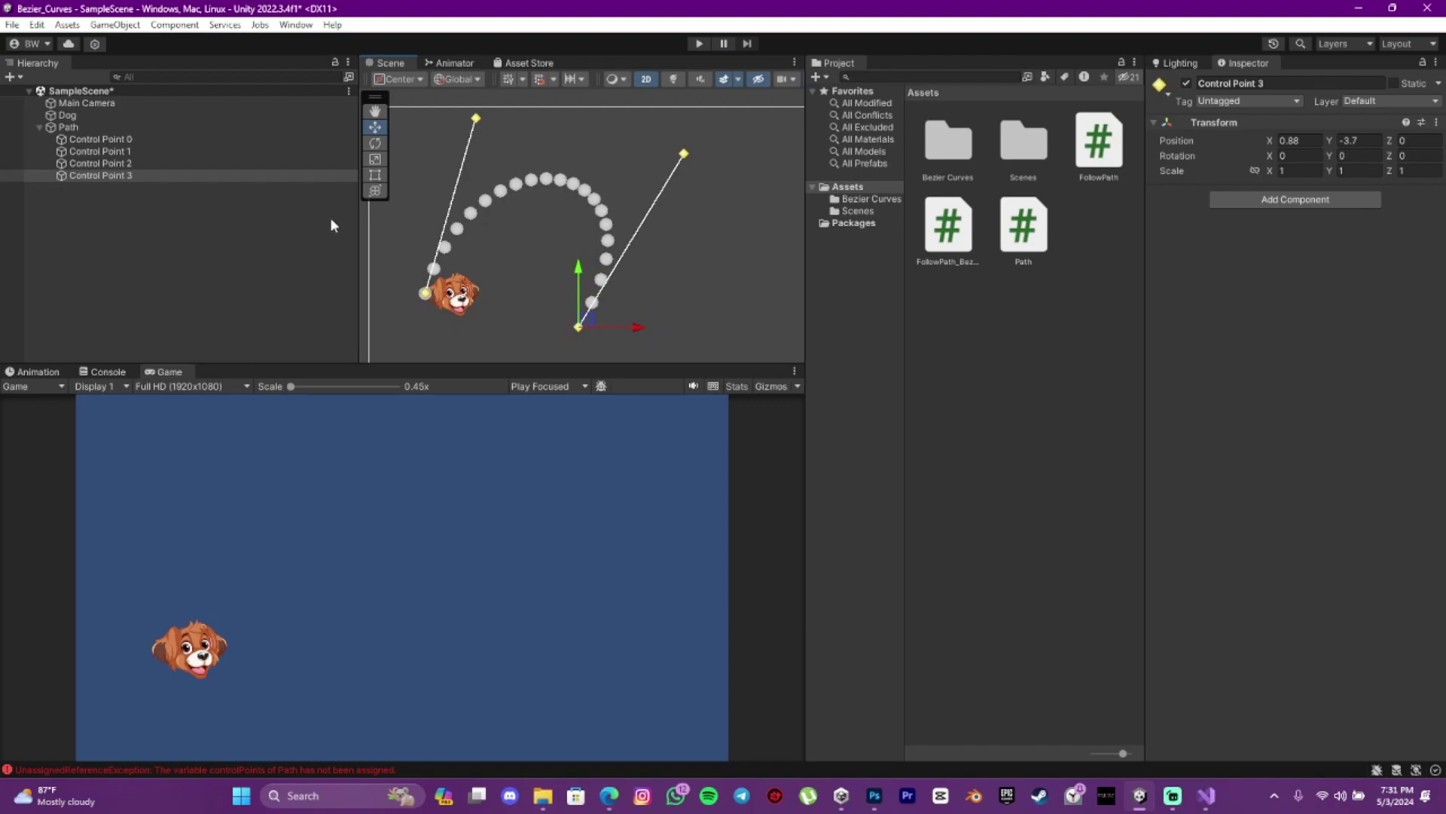
left_click(284, 255)
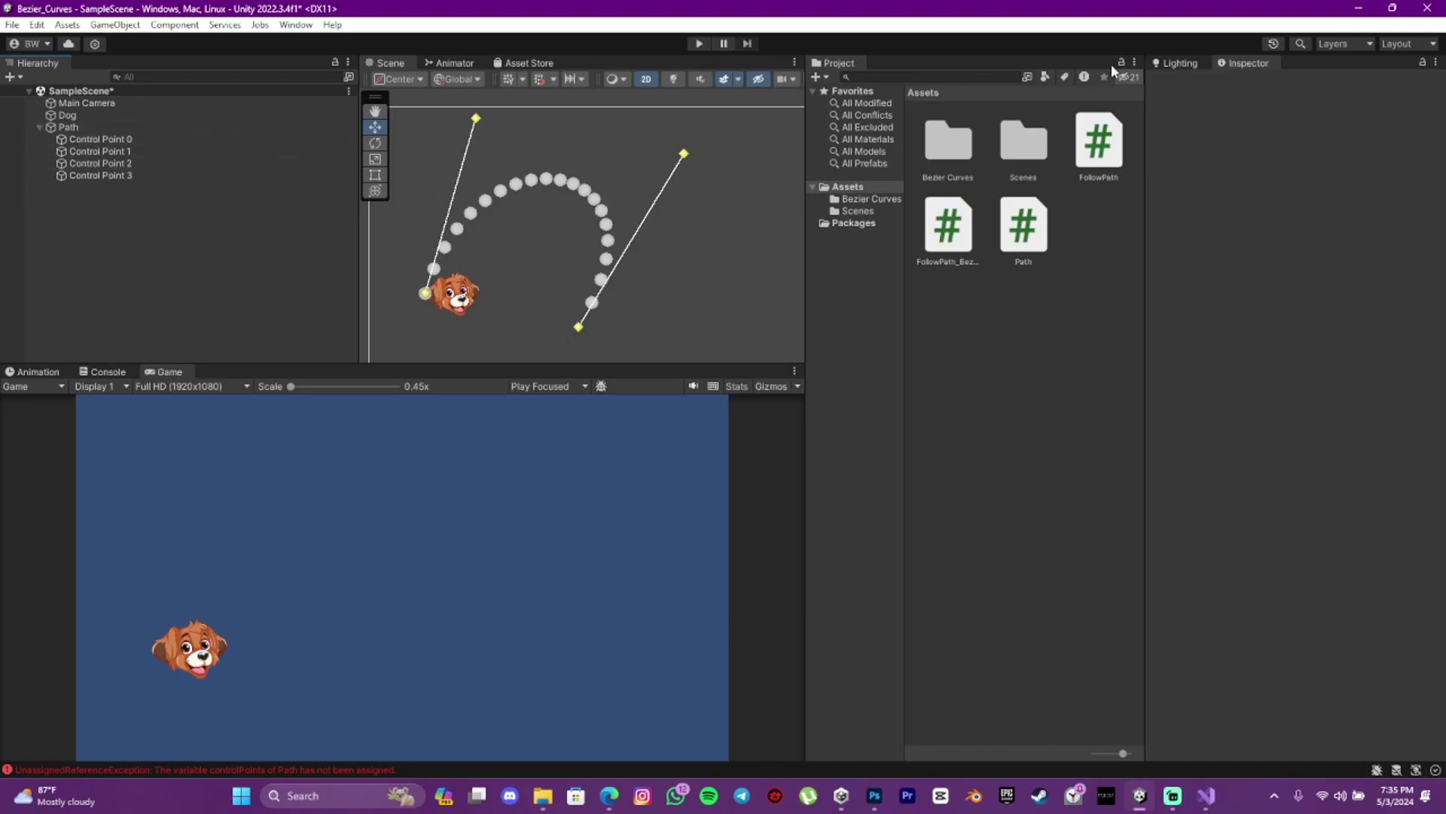
Drag the Dog onto the curve's start, then open FollowPath_Bezier in Visual Studio.
left_click(97, 127)
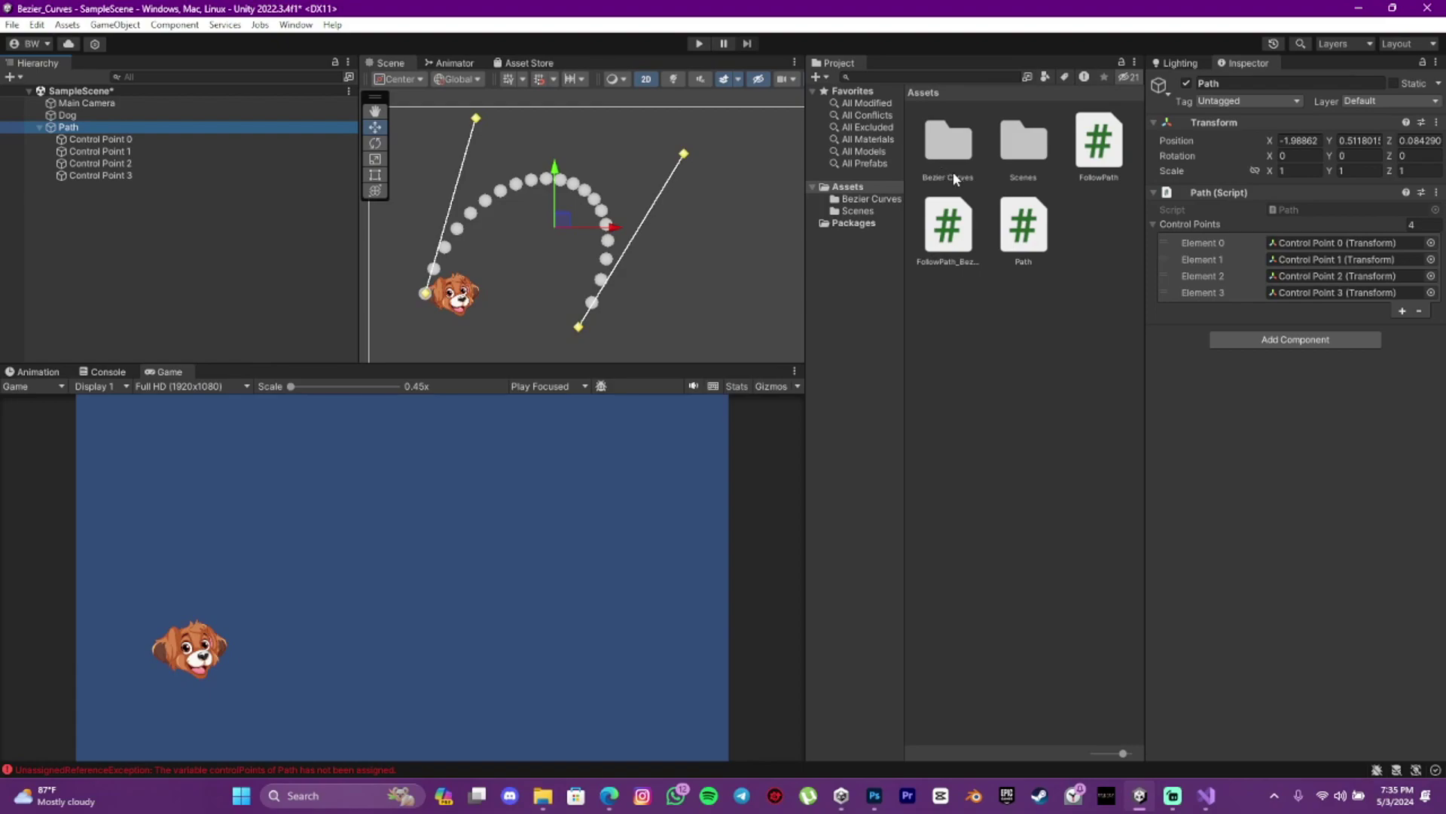
left_click(92, 118)
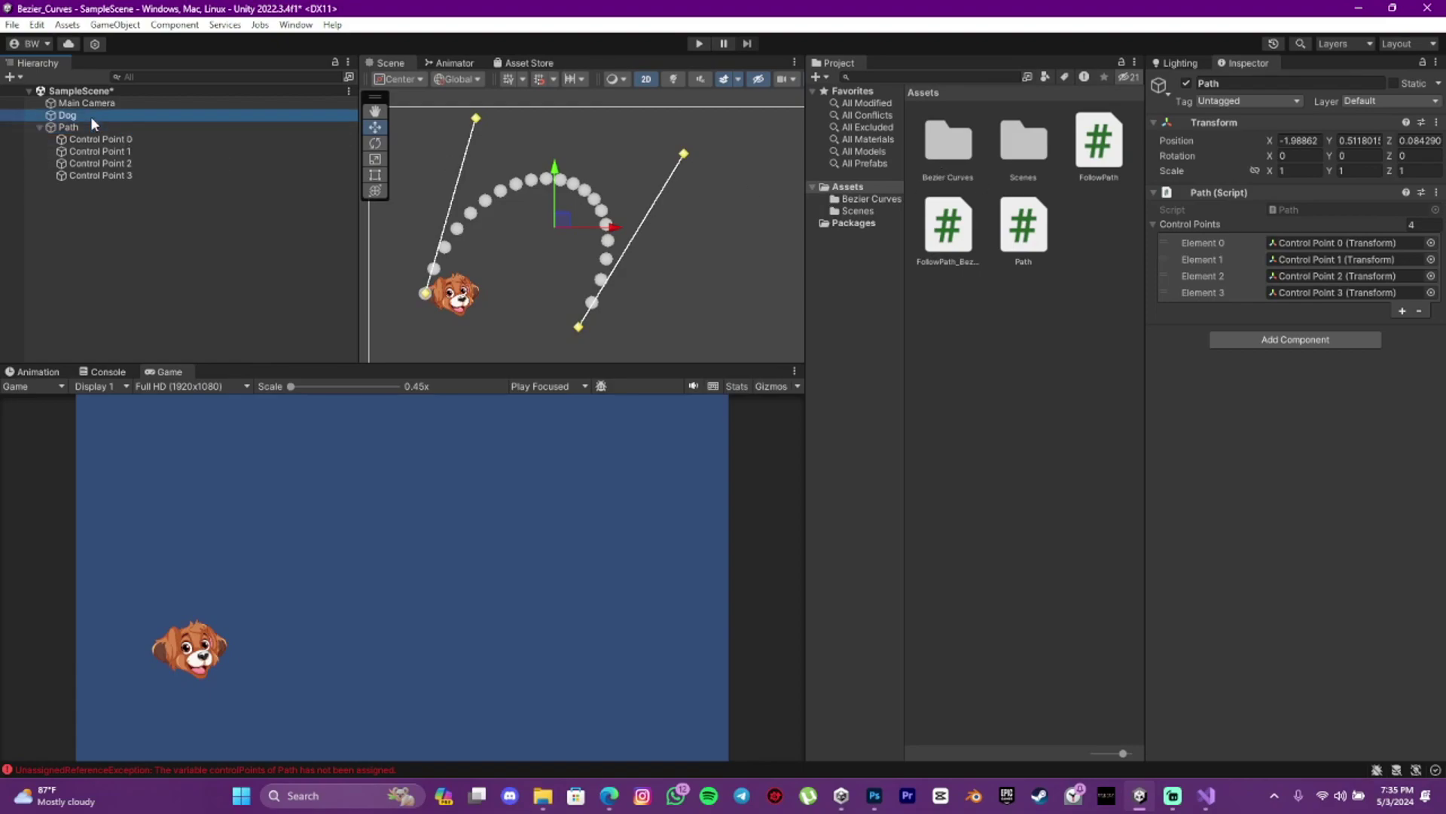
left_click_drag(453, 291, 425, 306)
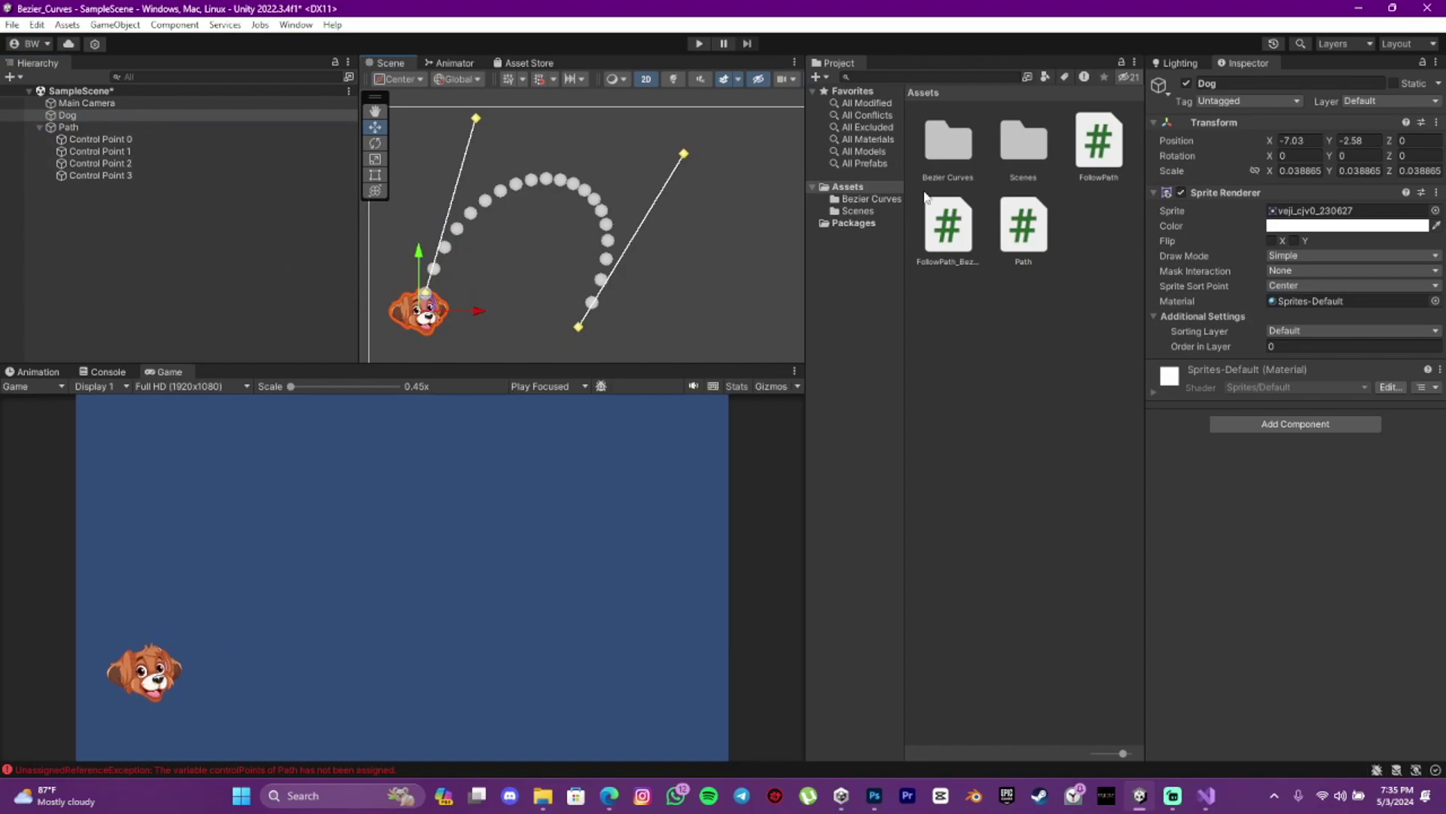
left_click(951, 314)
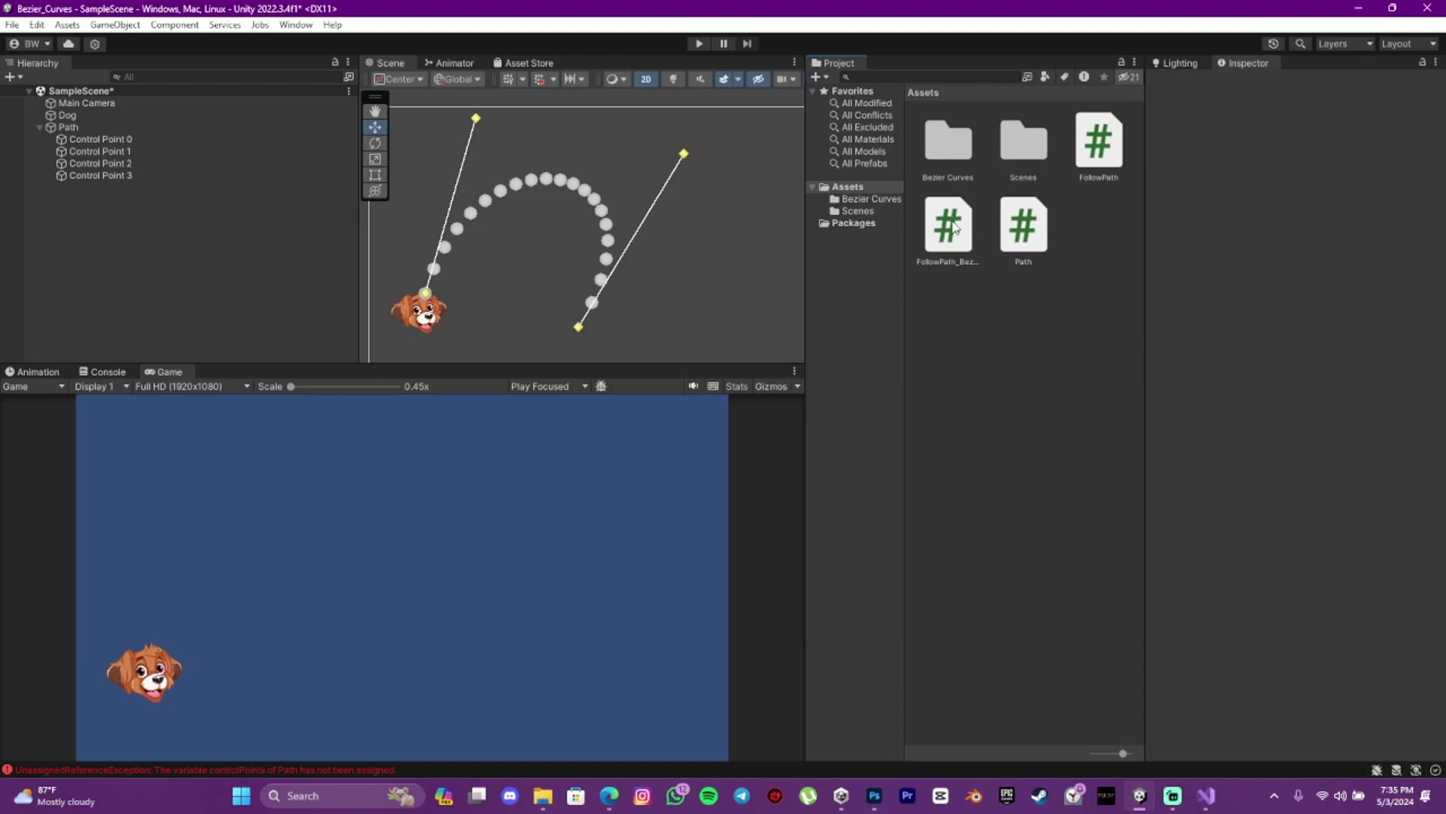
double_click(955, 226)
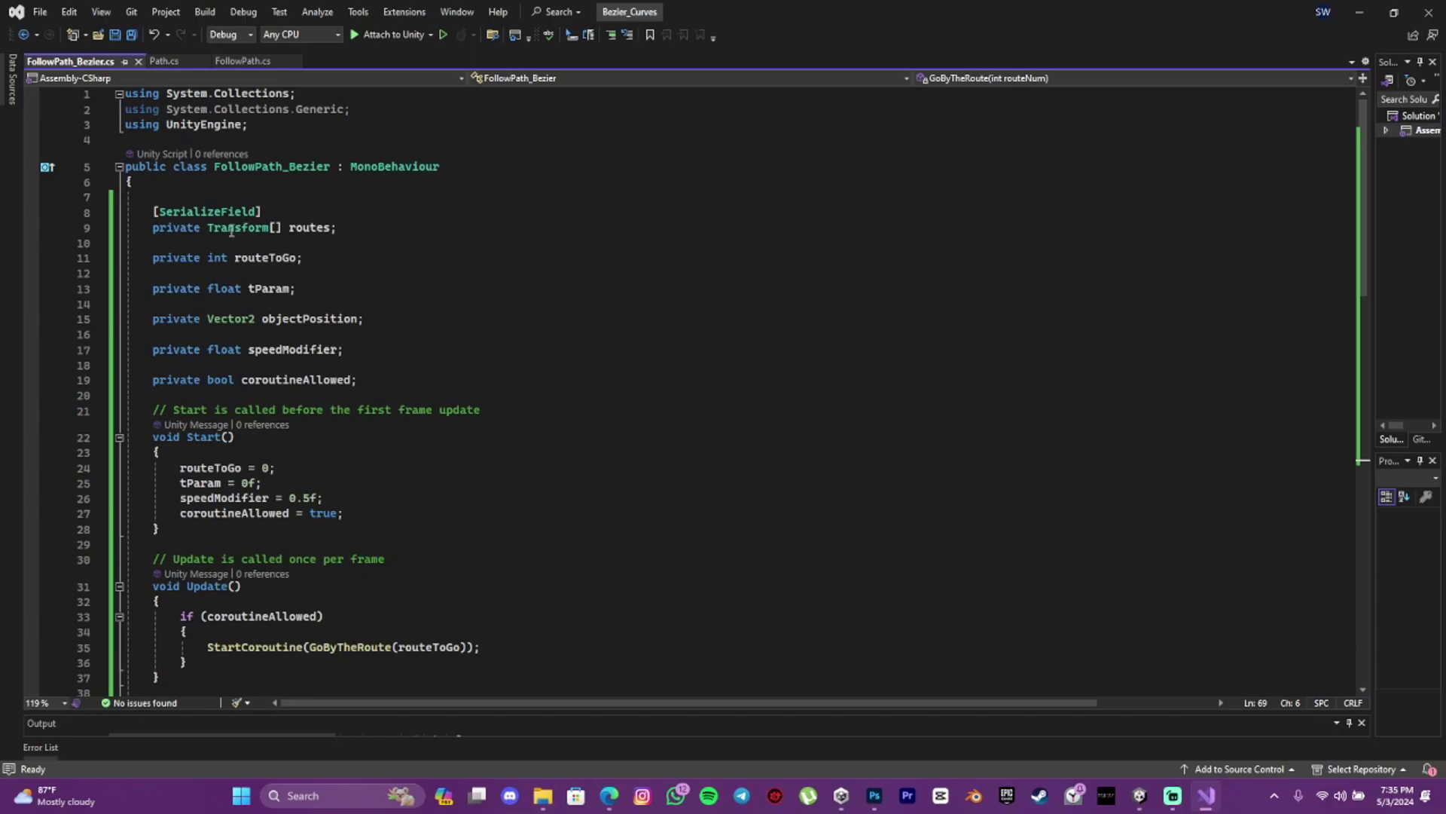
mouse_move(352, 226)
left_mouse_down()
mouse_move(147, 228)
mouse_move(153, 211)
left_mouse_up()
left_click(198, 242)
left_click(200, 242)
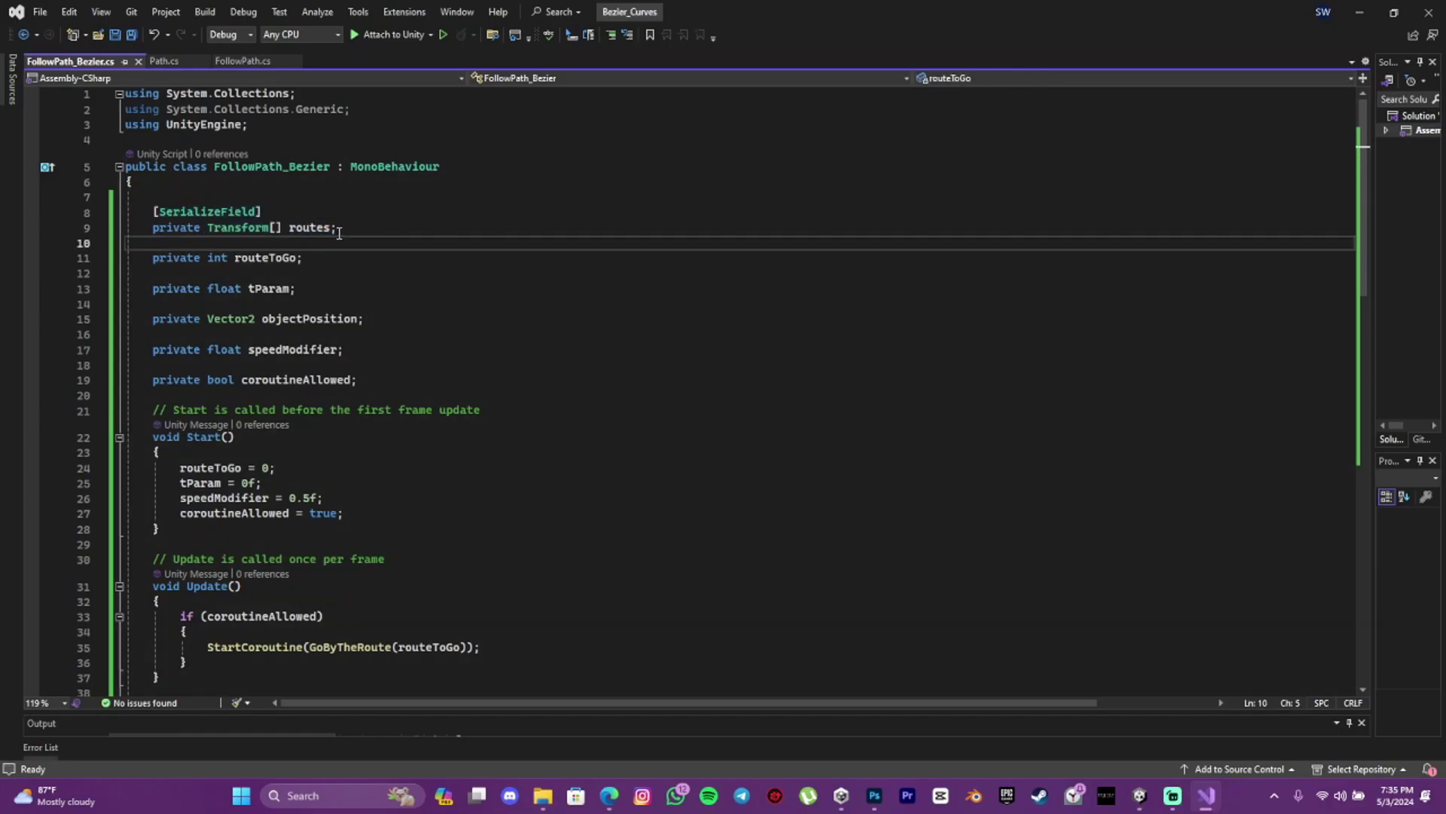
left_click_drag(339, 231, 206, 228)
left_click(253, 243)
double_click(290, 228)
left_click(289, 242)
left_click_drag(338, 227, 125, 227)
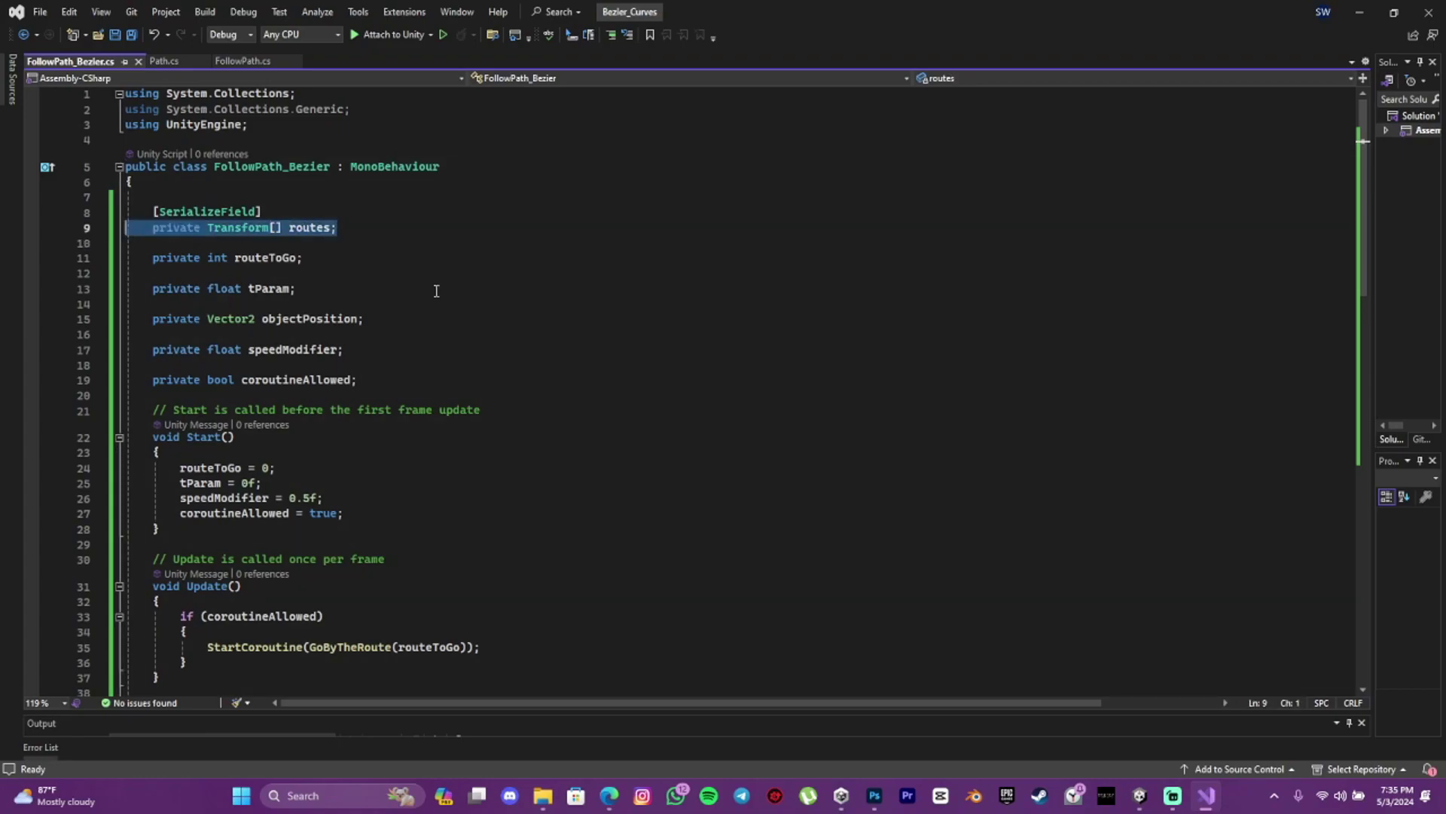
left_click(1140, 795)
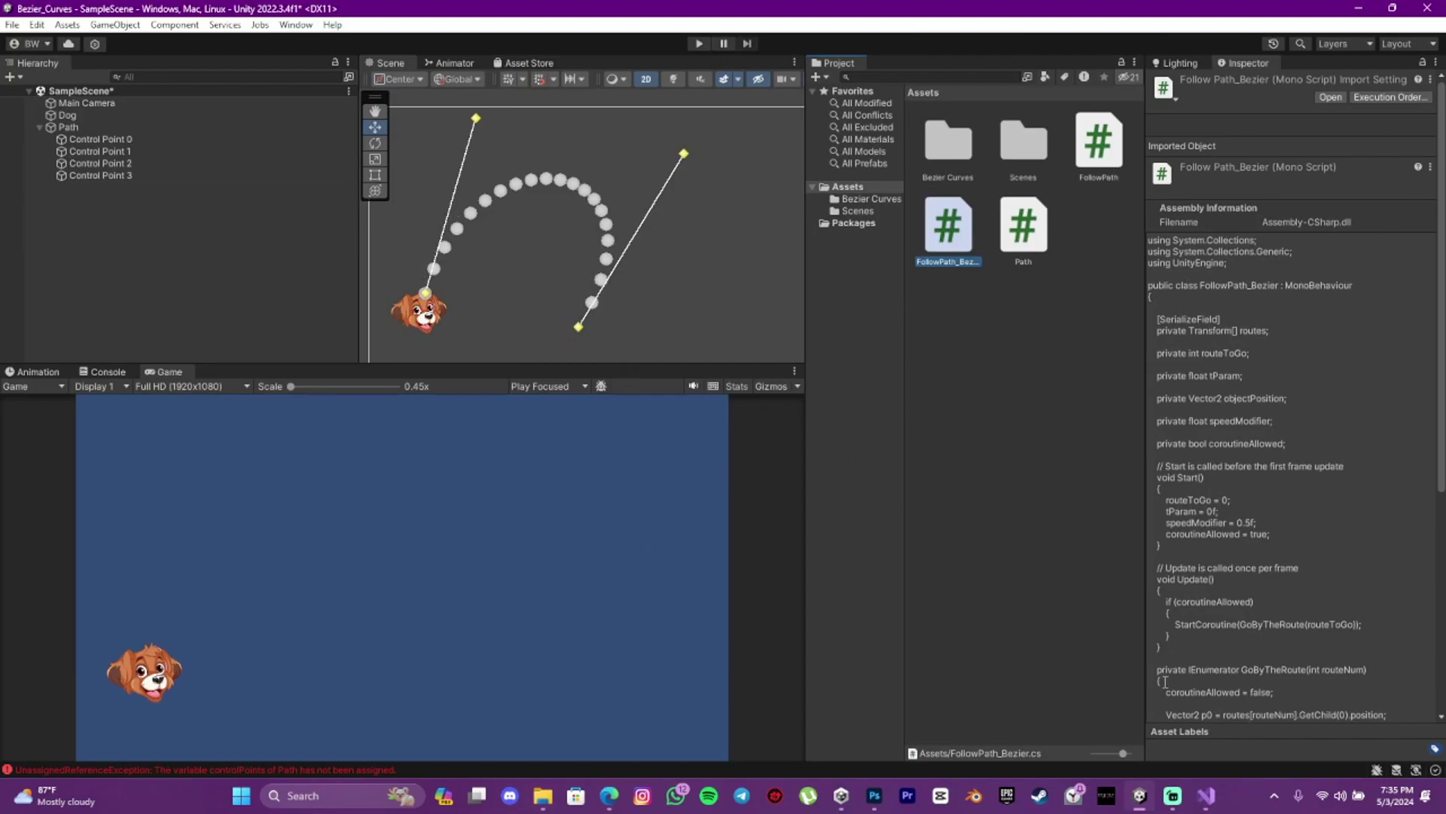
left_click(1207, 794)
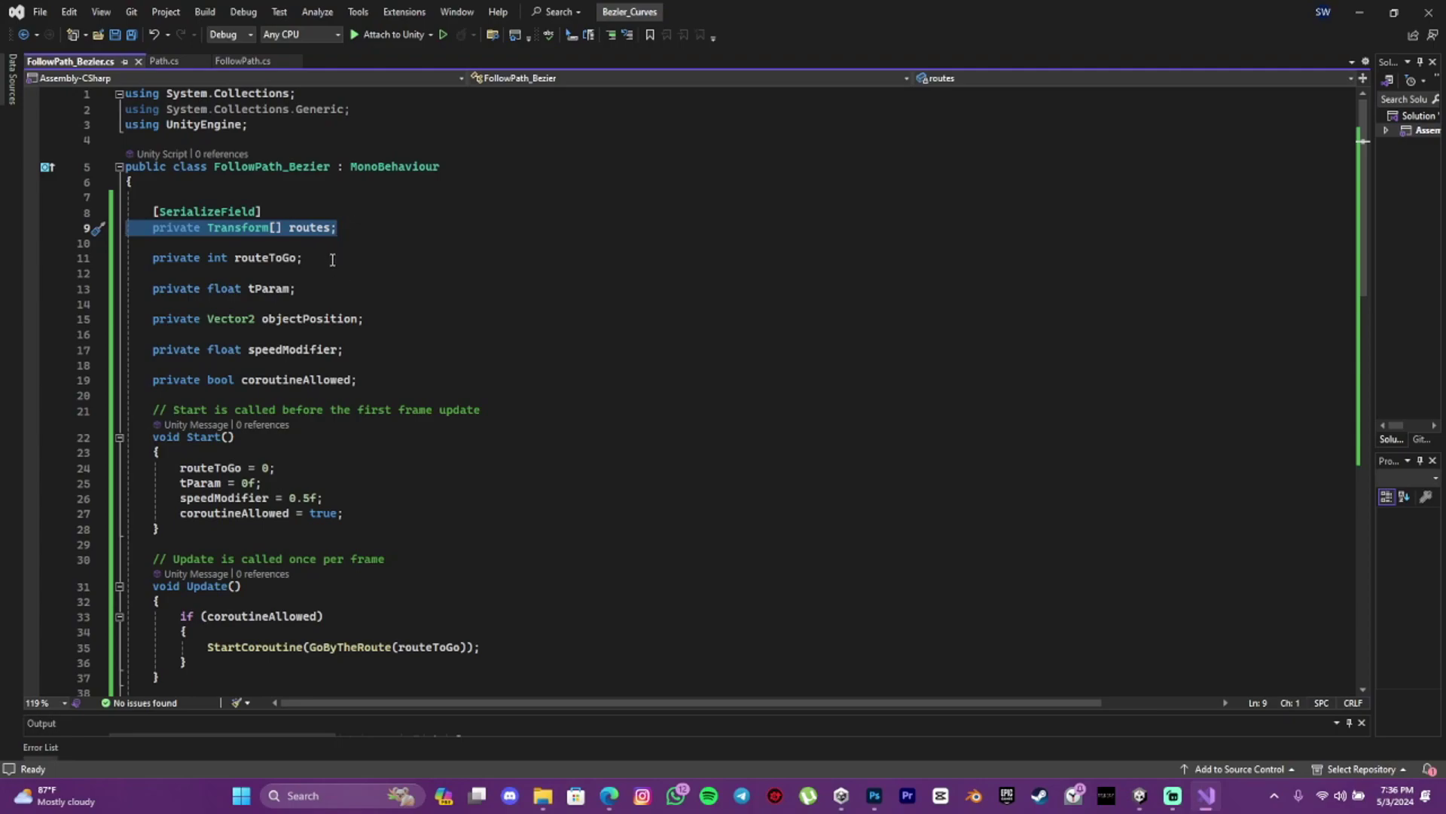
left_click_drag(331, 259, 194, 259)
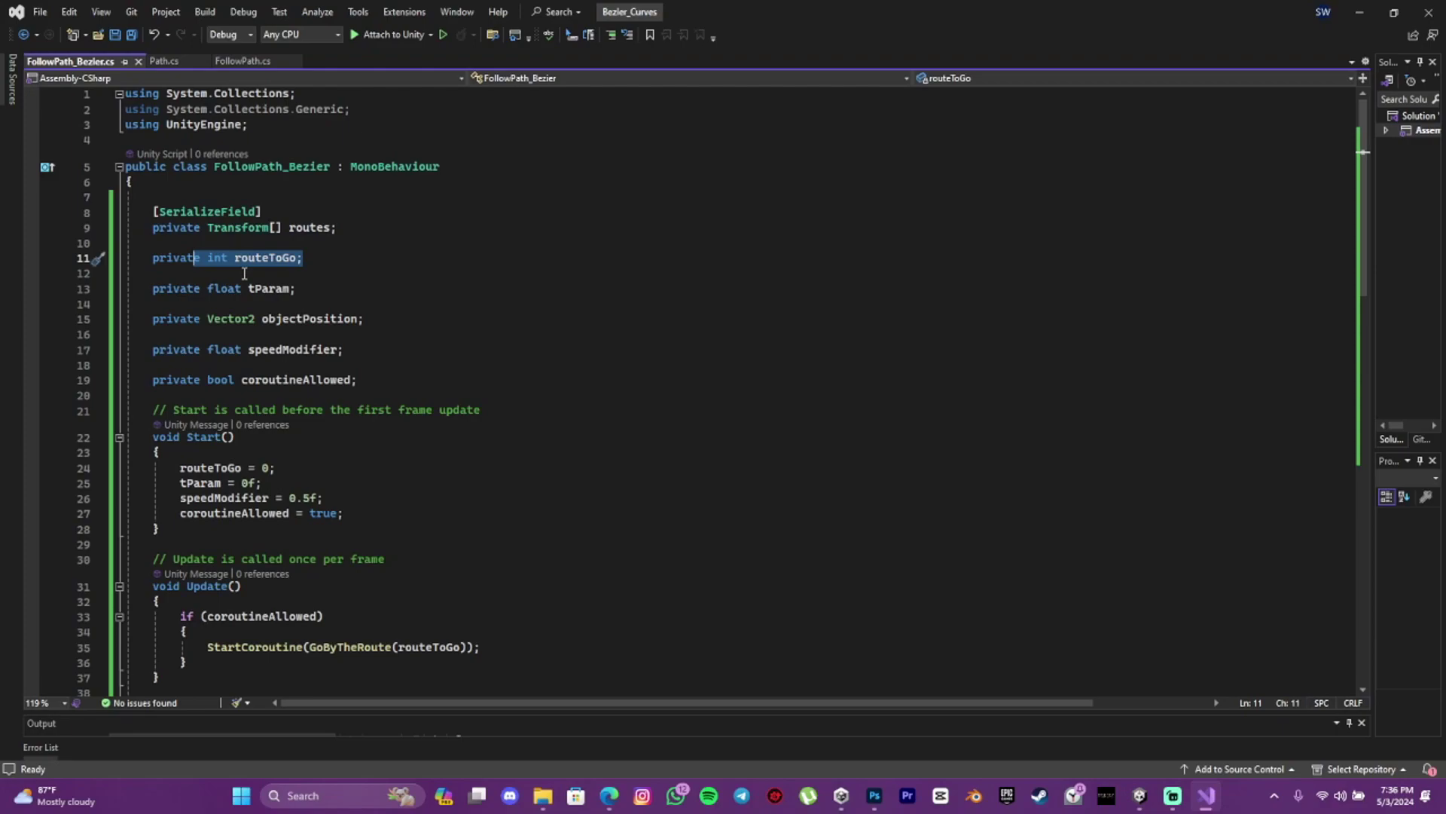
left_click(320, 263)
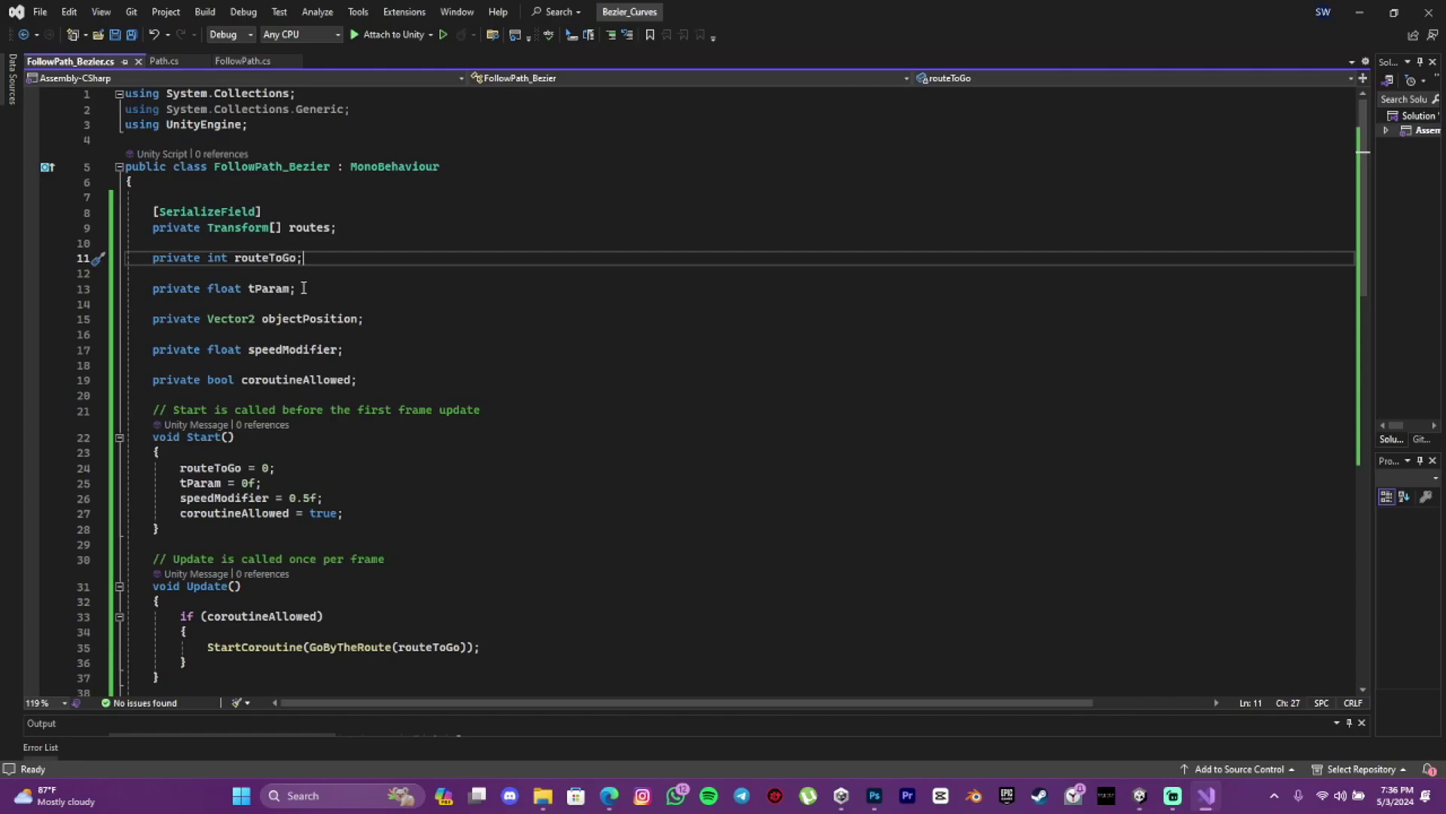
left_click(305, 289)
left_click(267, 311)
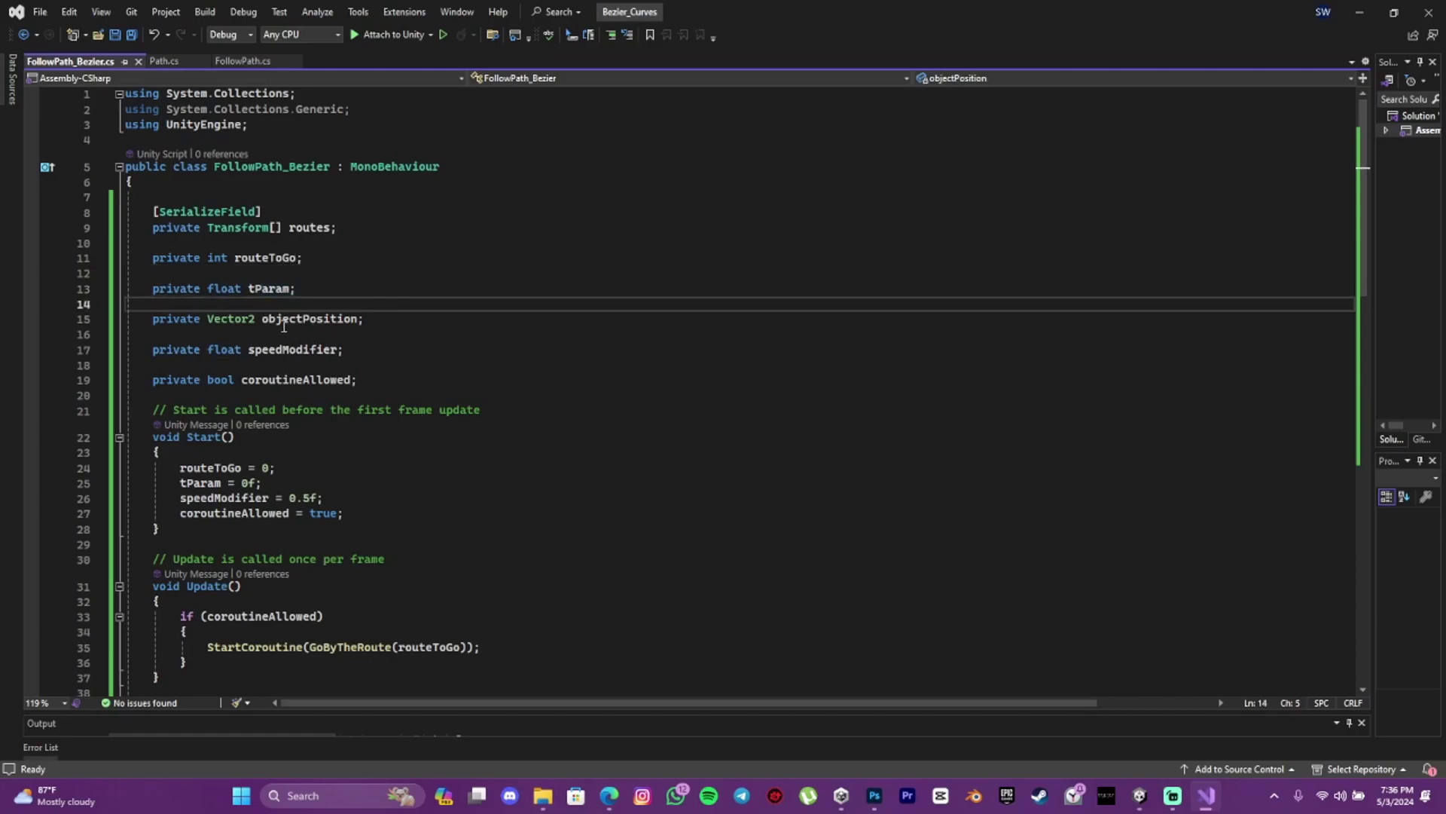
left_click(375, 319)
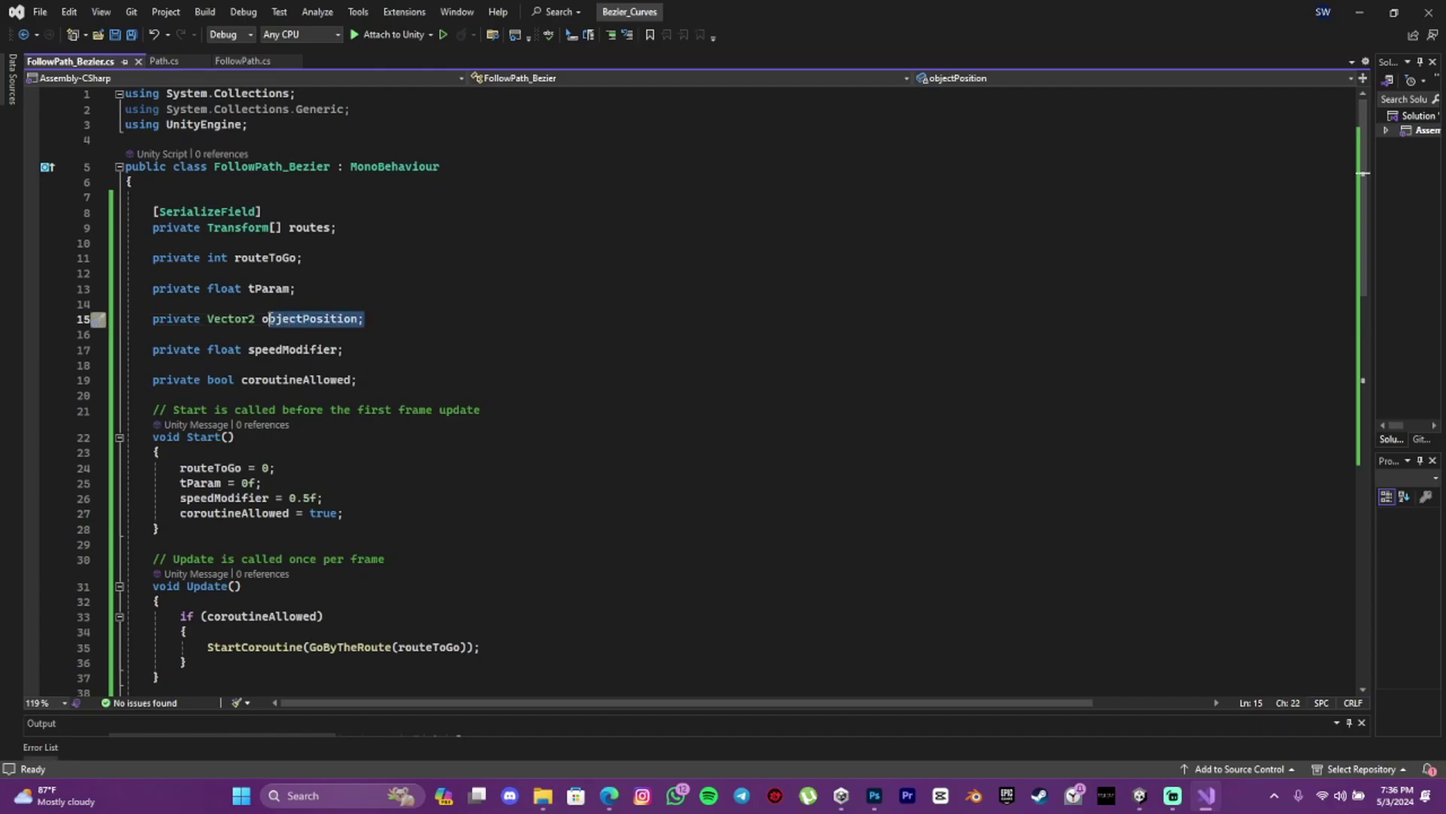
left_click_drag(381, 319, 261, 320)
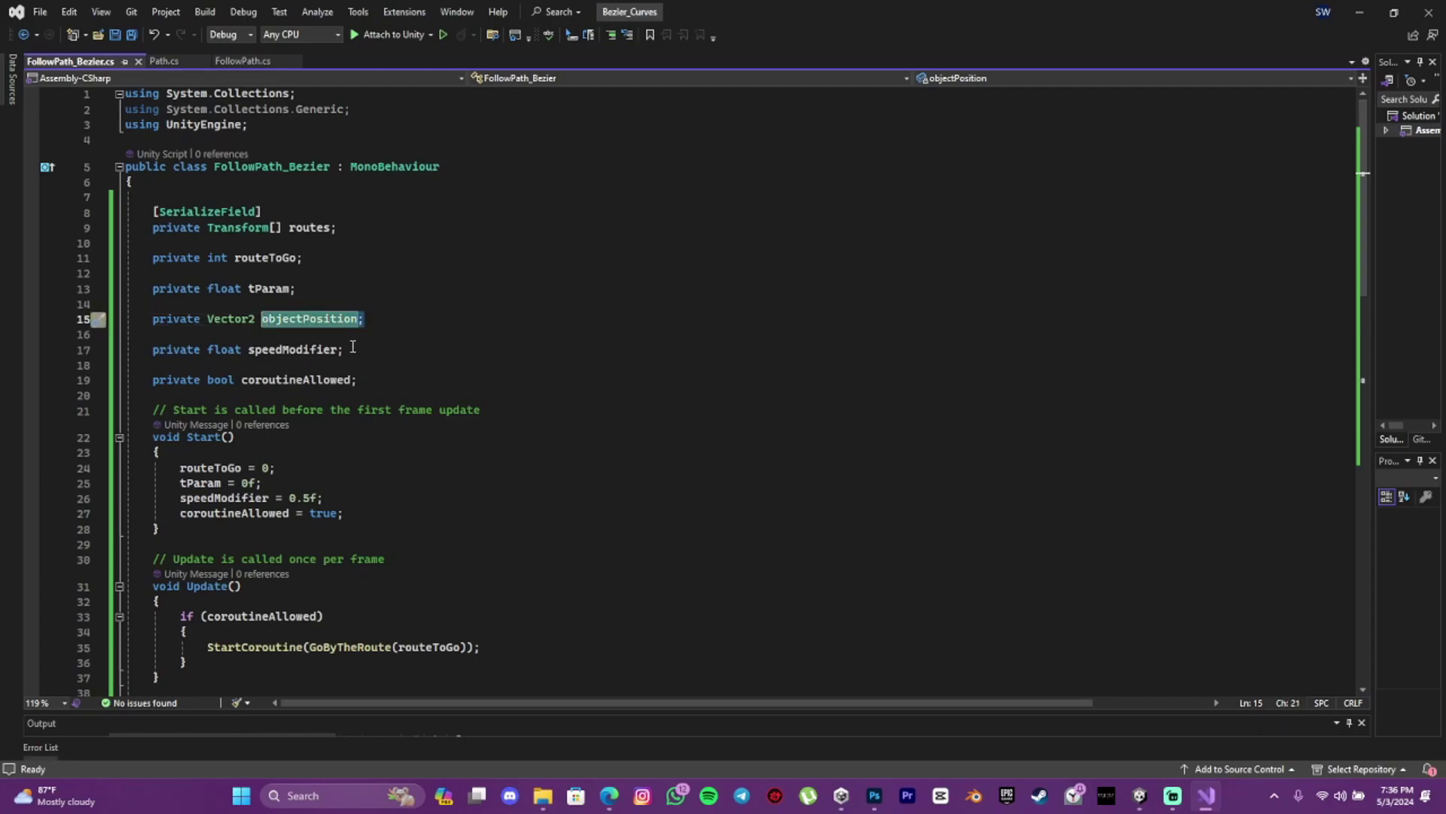
scroll(345, 350, "down", 1)
left_click_drag(350, 303, 254, 303)
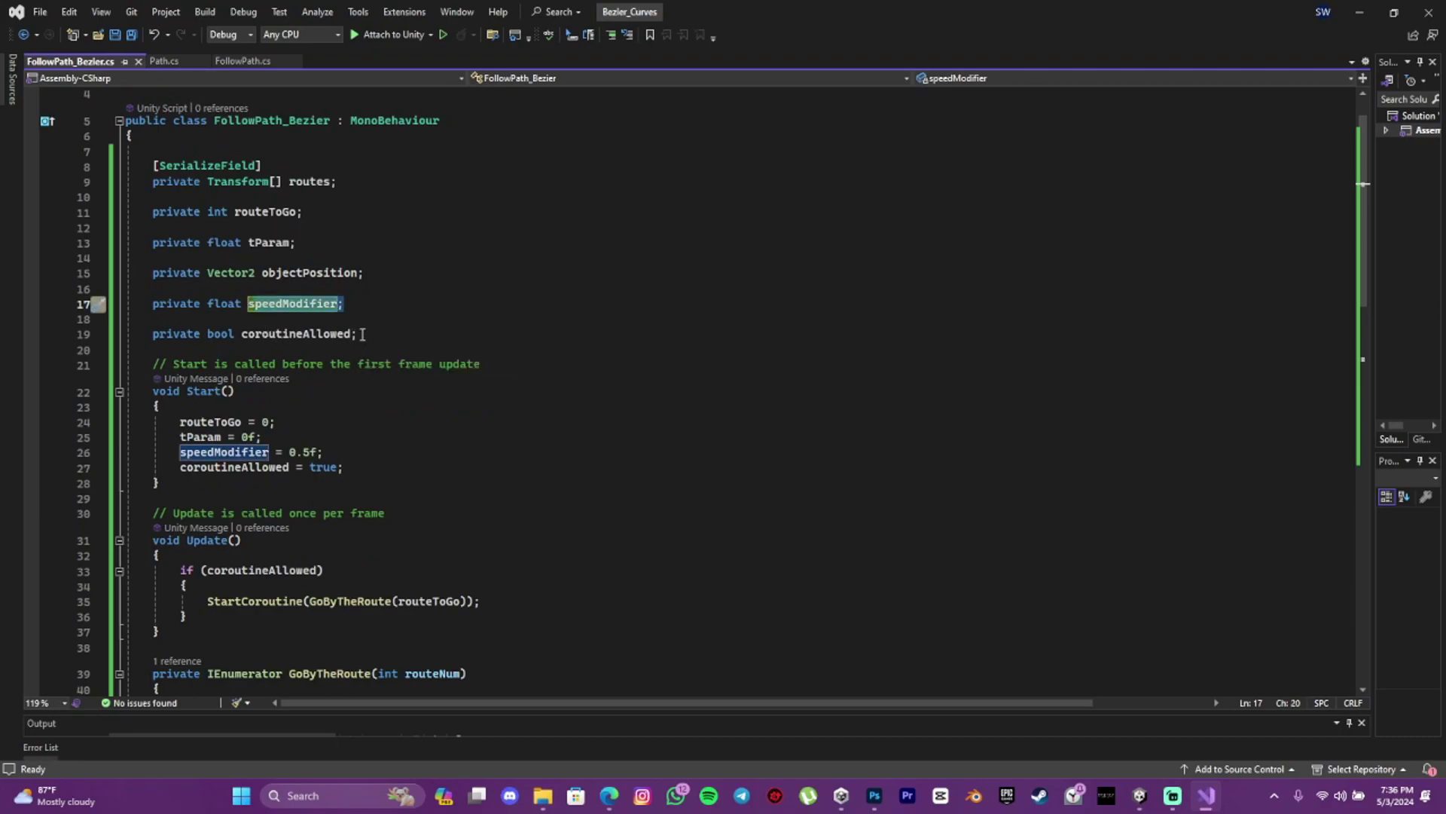
left_click_drag(359, 333, 242, 334)
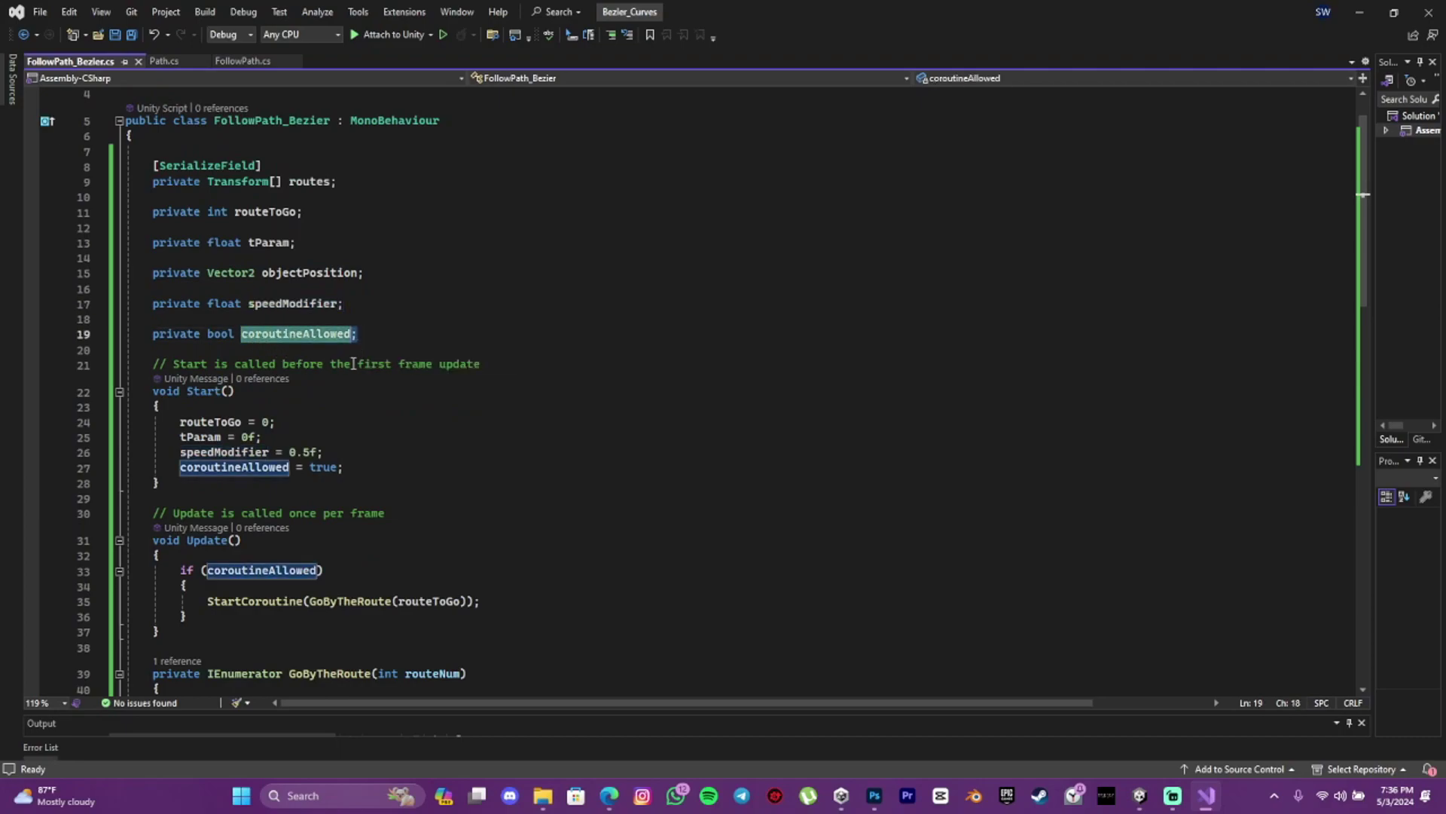
left_click_drag(360, 333, 240, 333)
scroll(388, 298, "down", 1)
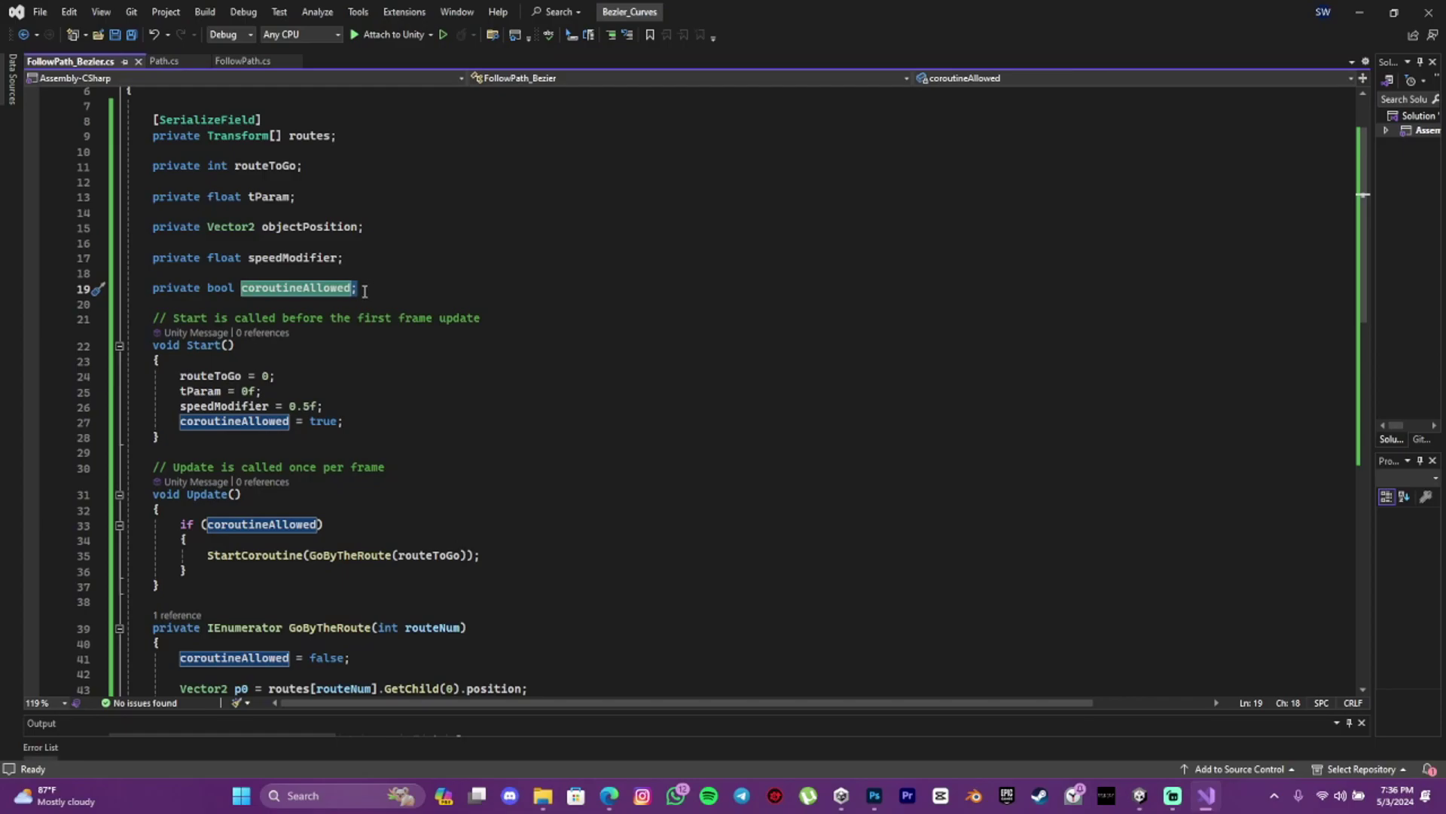
left_click(364, 290)
left_click_drag(359, 289, 241, 289)
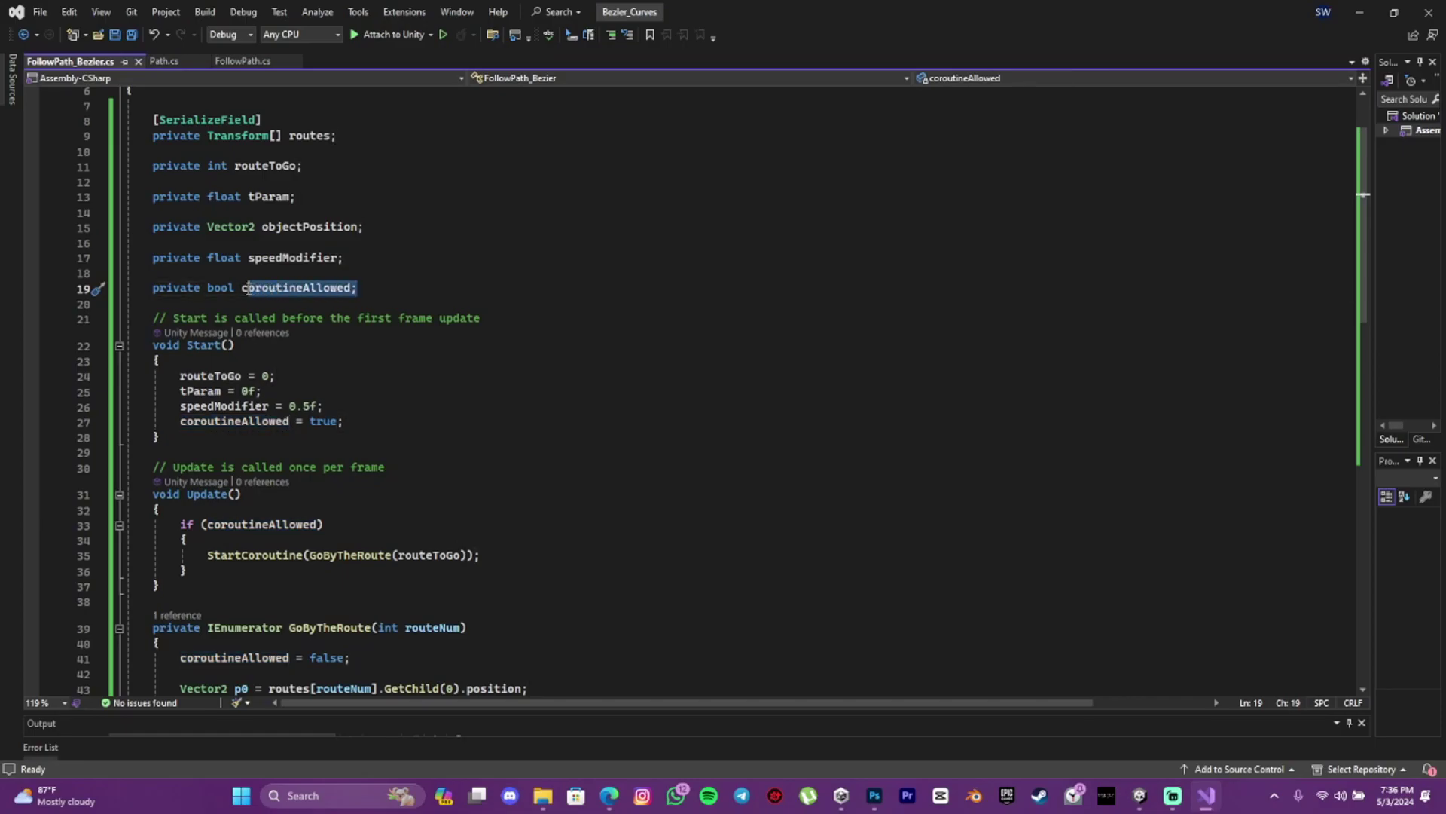
scroll(358, 408, "down", 1)
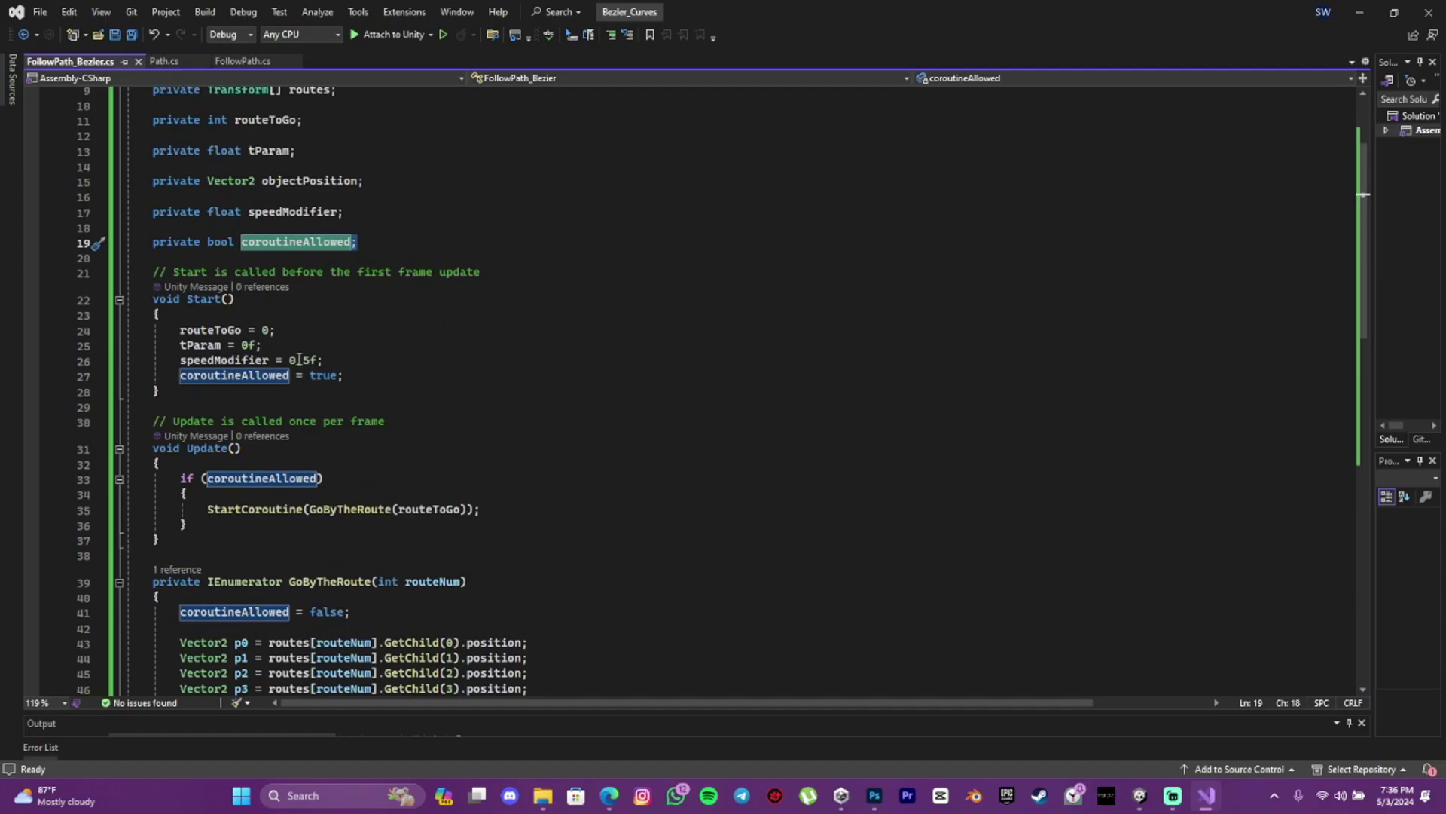
left_click_drag(305, 334, 148, 331)
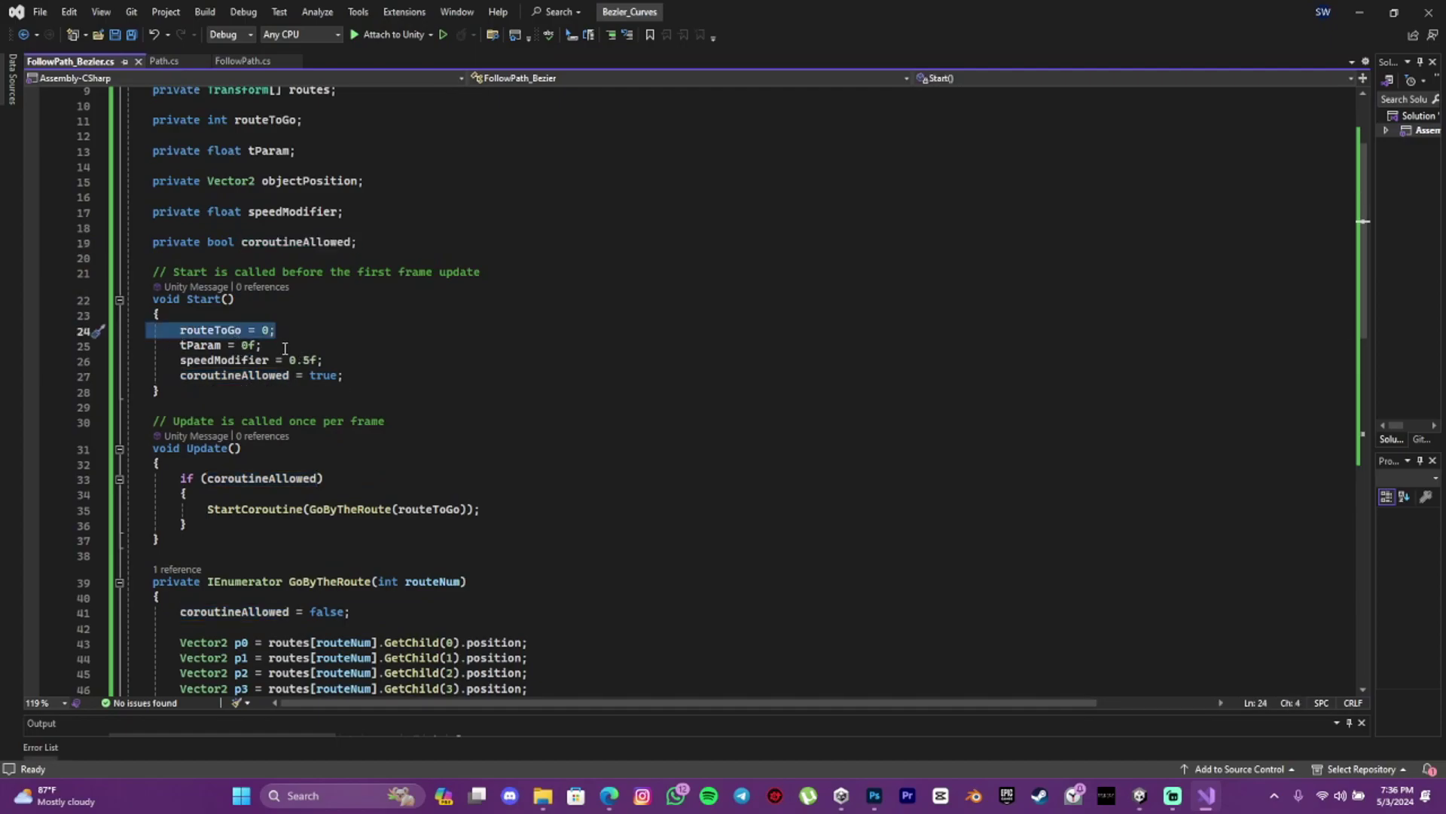
left_click_drag(286, 347, 127, 347)
left_click_drag(335, 361, 128, 361)
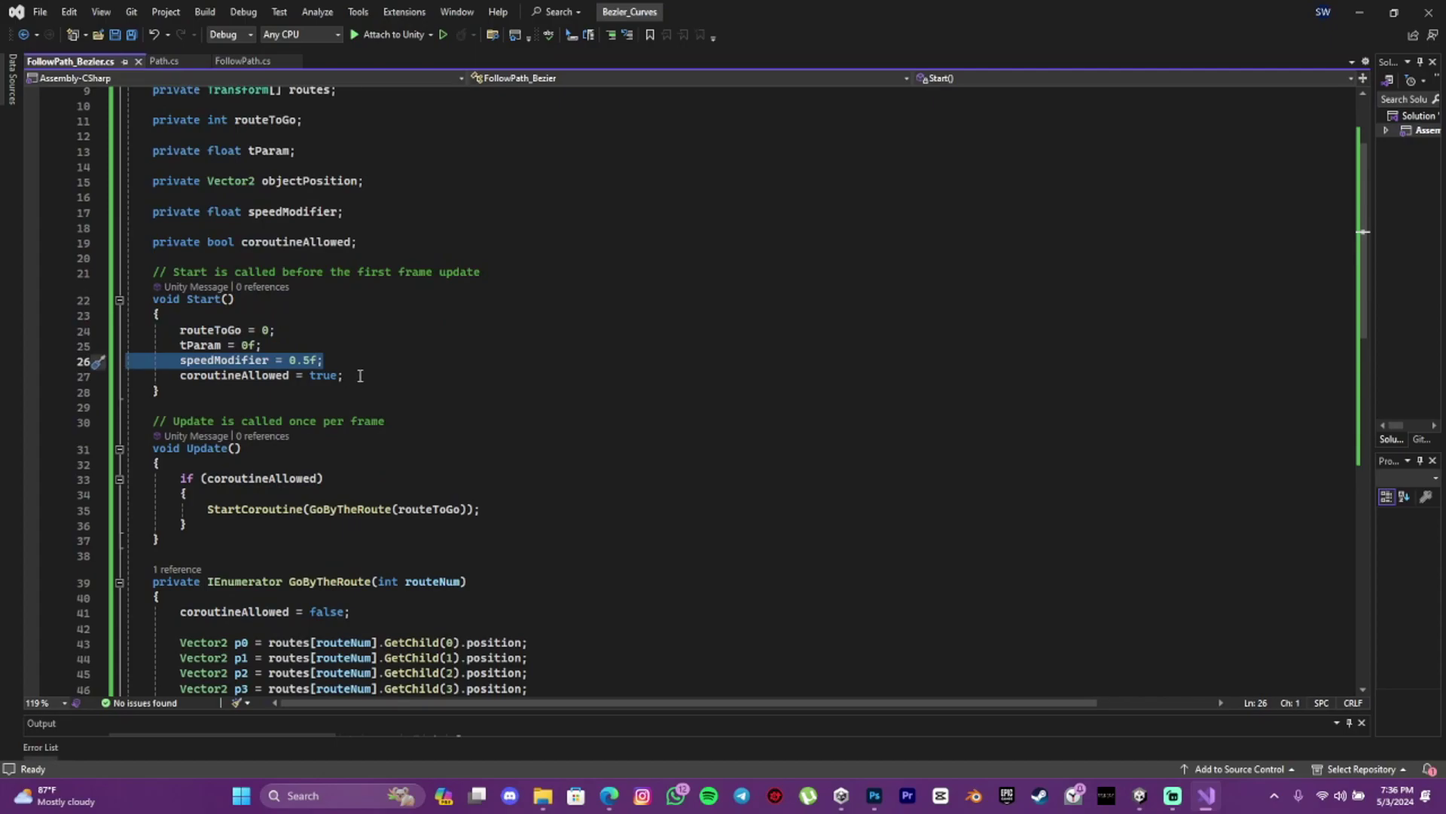
left_click_drag(359, 376, 127, 375)
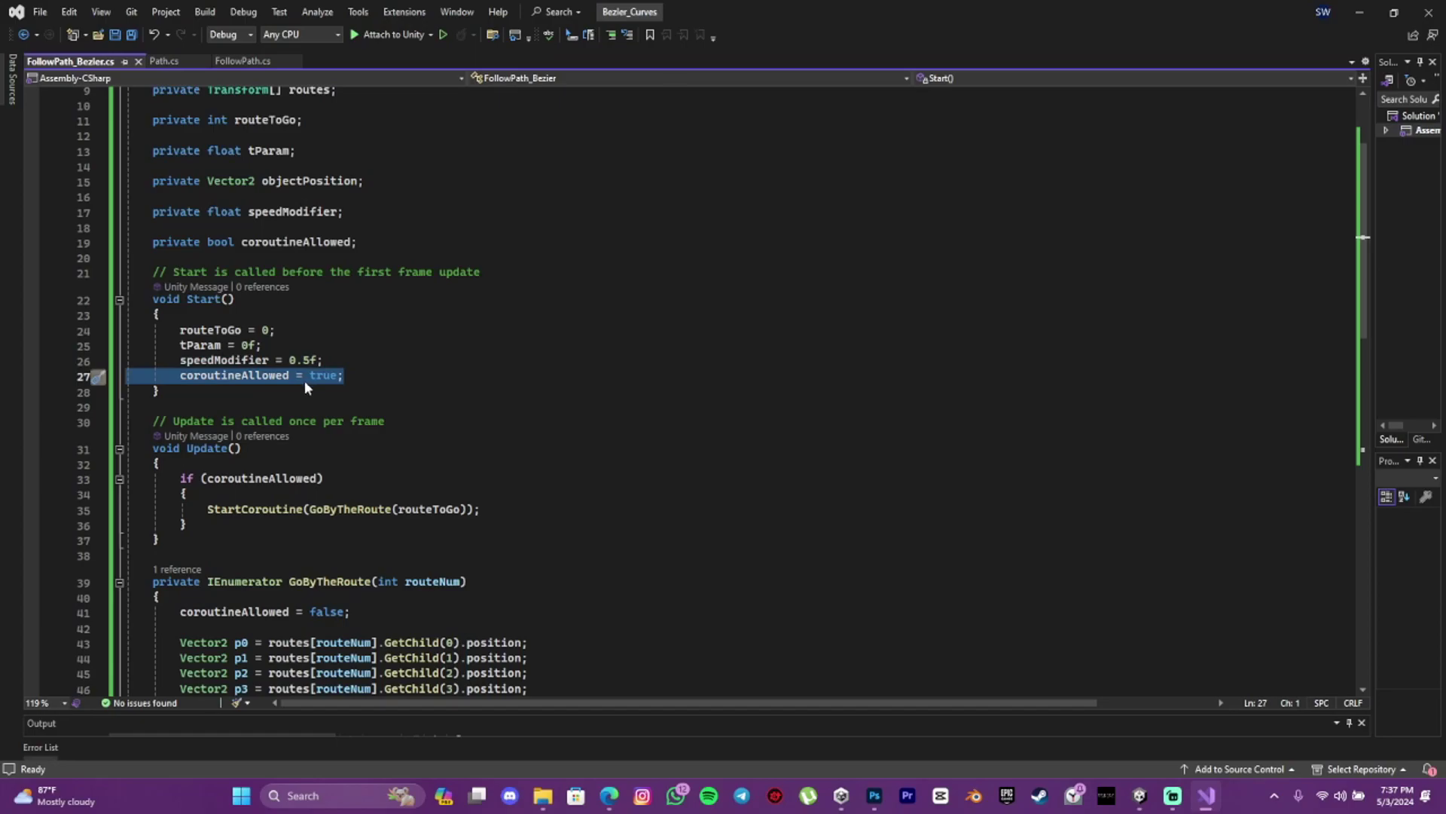
scroll(334, 437, "down", 1)
scroll(335, 438, "down", 1)
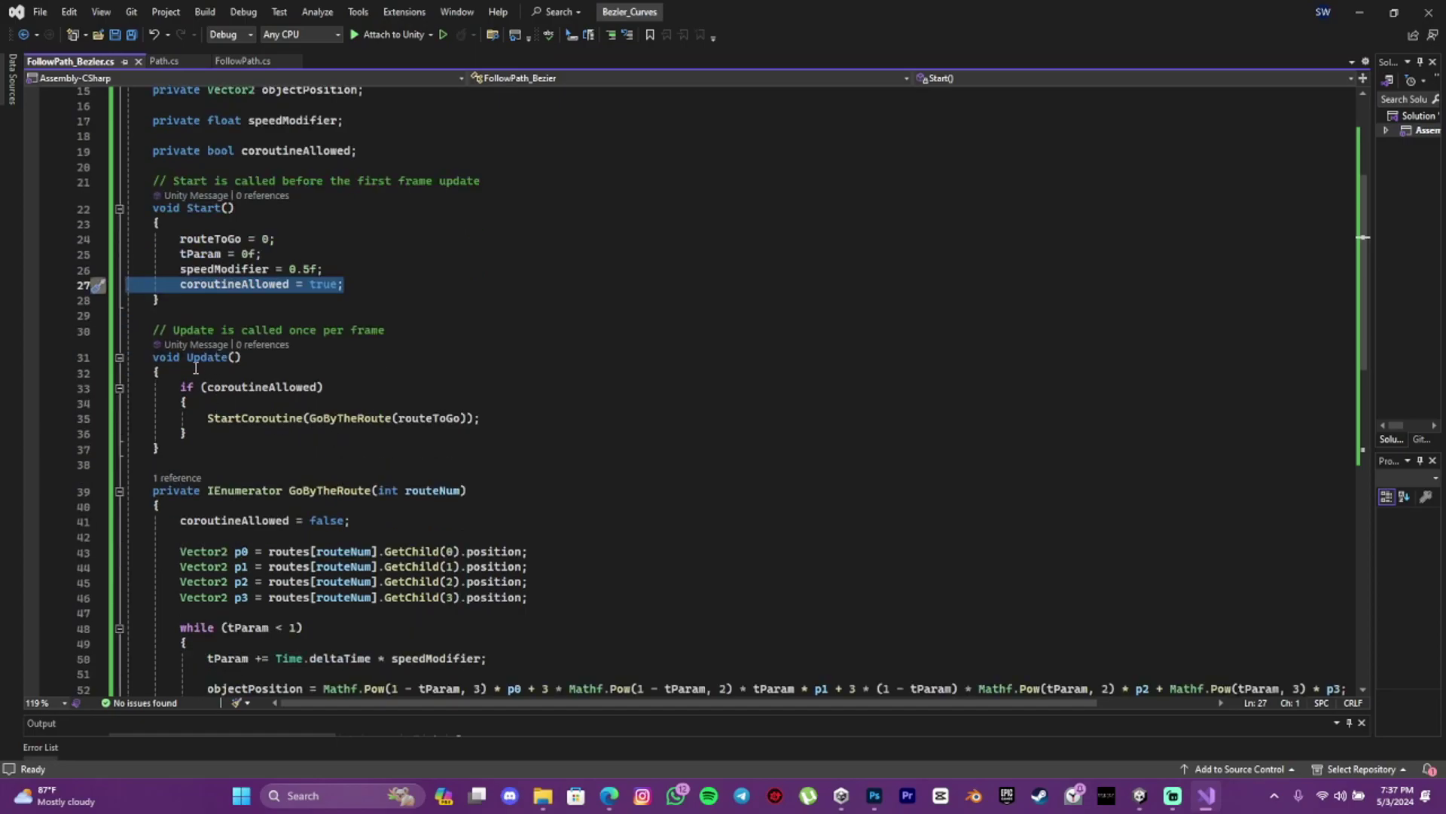
left_click_drag(206, 386, 322, 387)
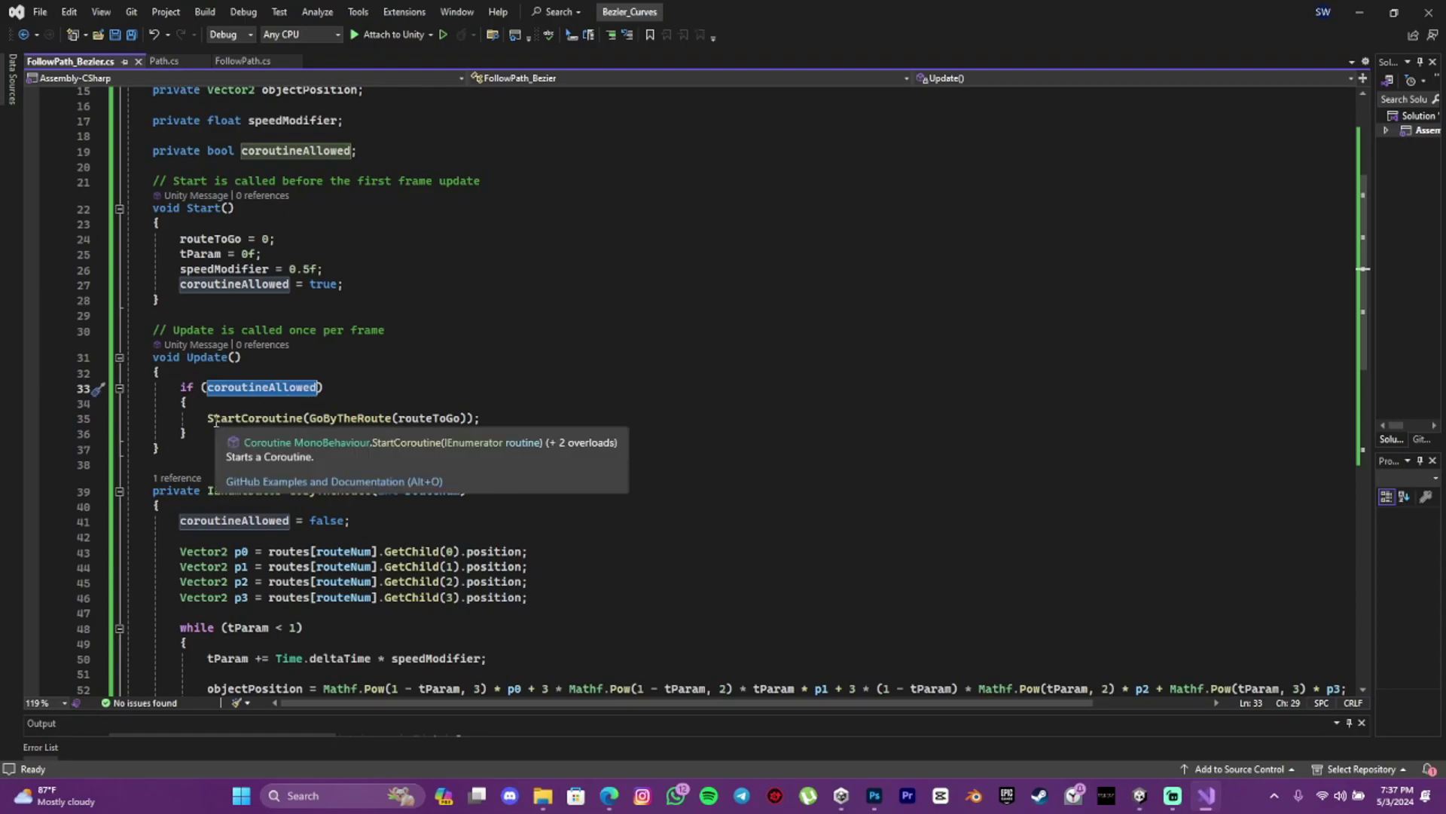
left_click_drag(206, 418, 471, 419)
left_click(459, 428)
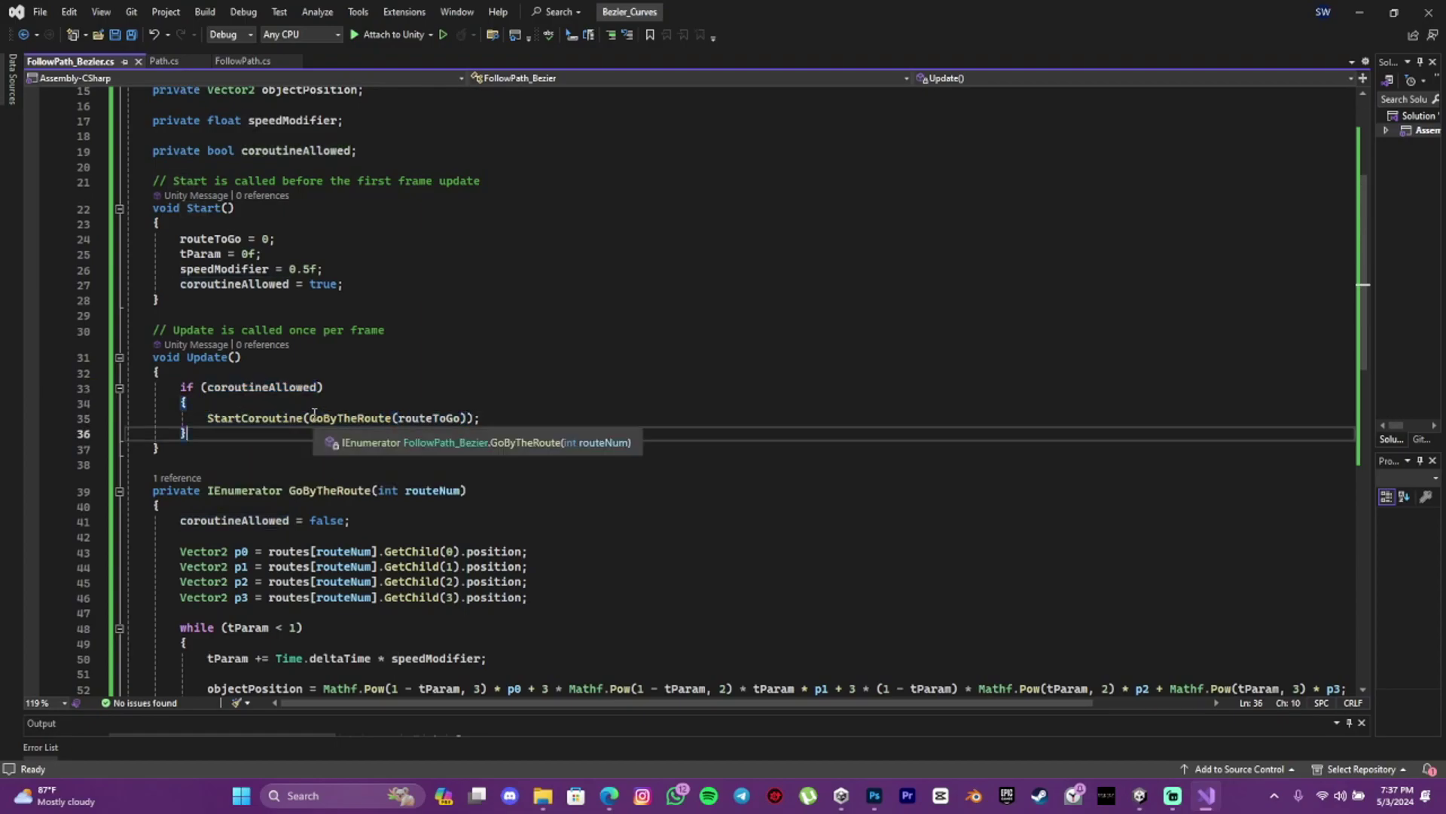
scroll(361, 419, "down", 2)
left_click(359, 402)
key("Down")
left_click_drag(399, 327, 461, 327)
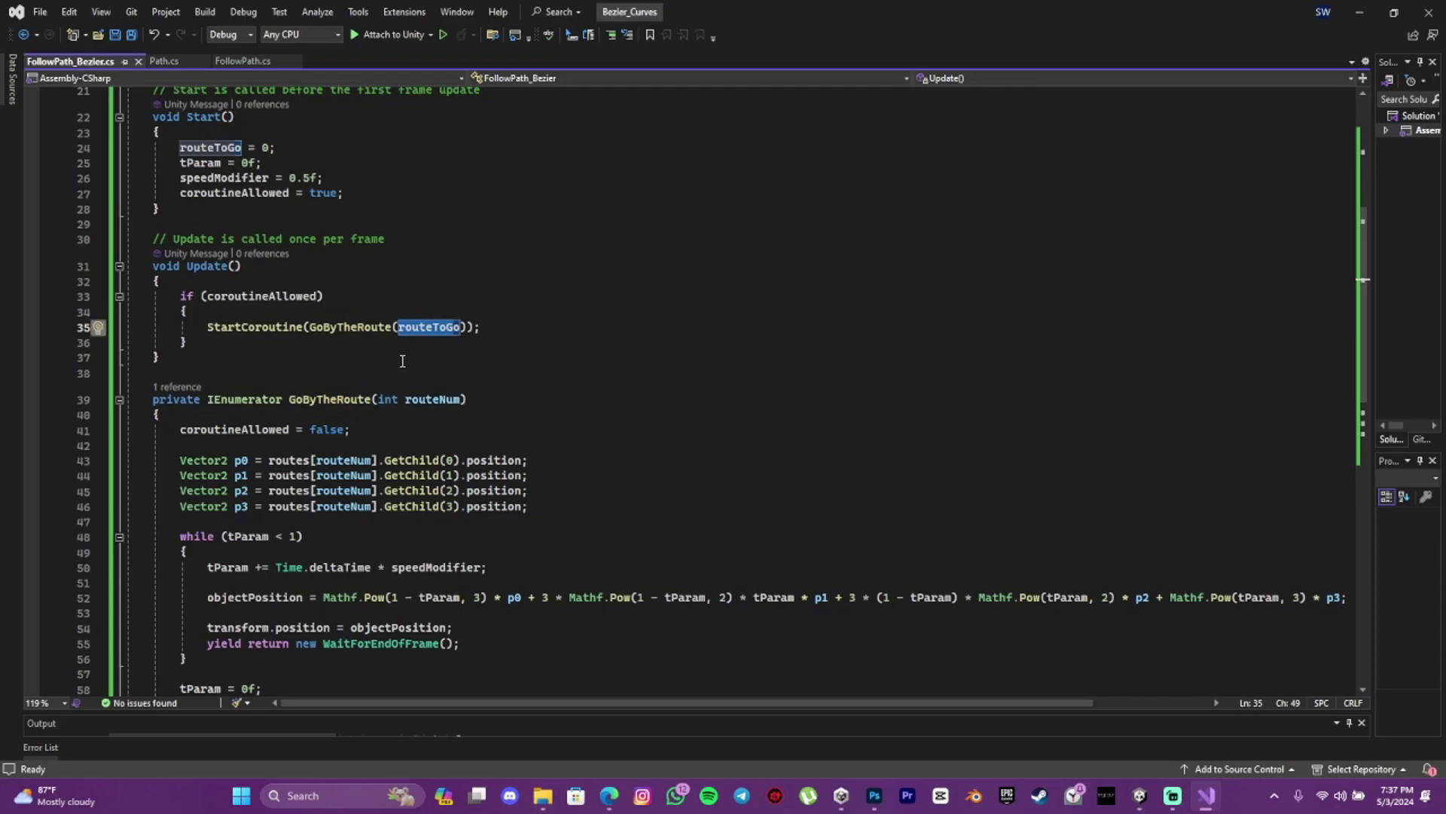
scroll(353, 366, "down", 1)
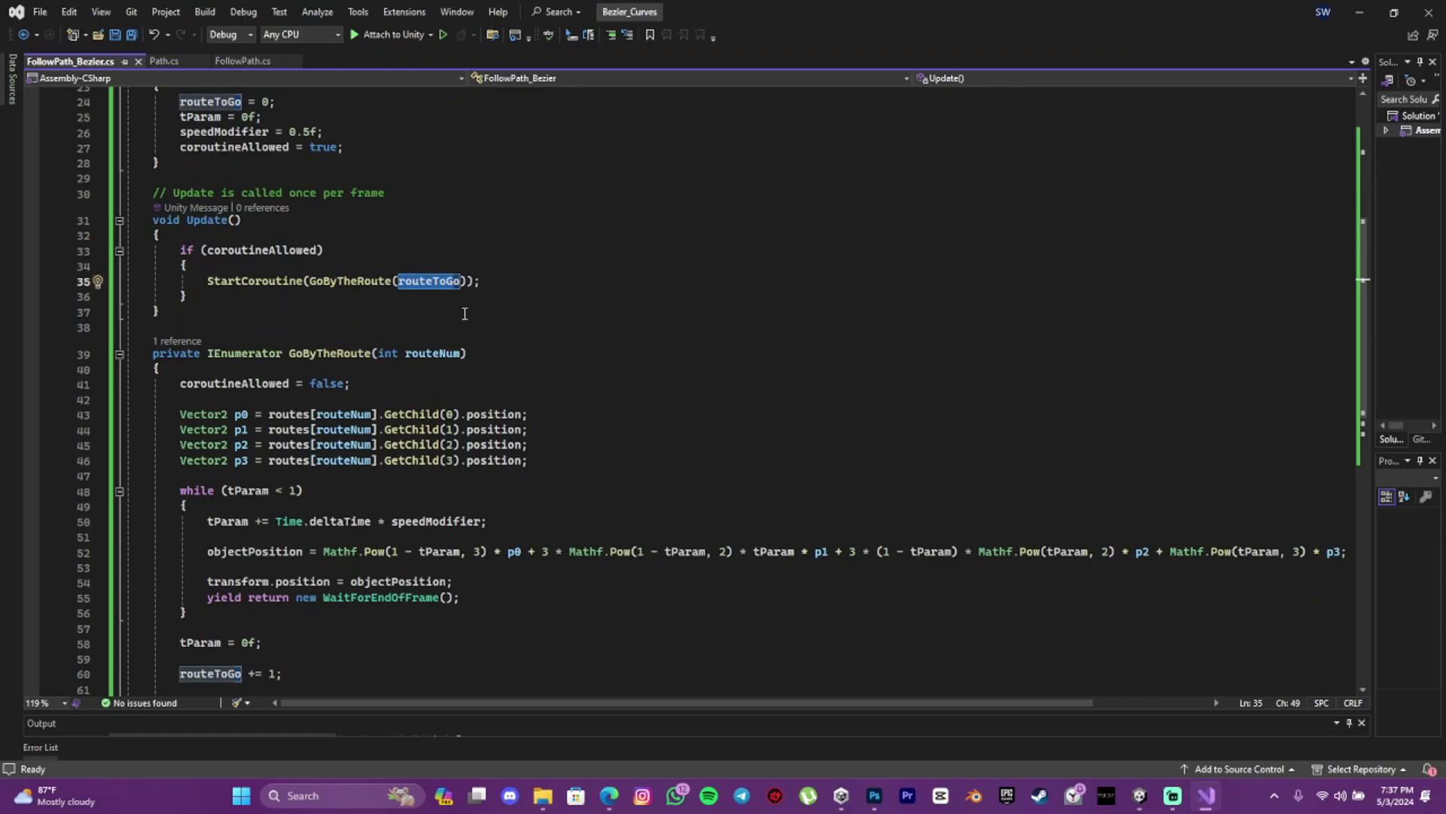
scroll(462, 297, "down", 1)
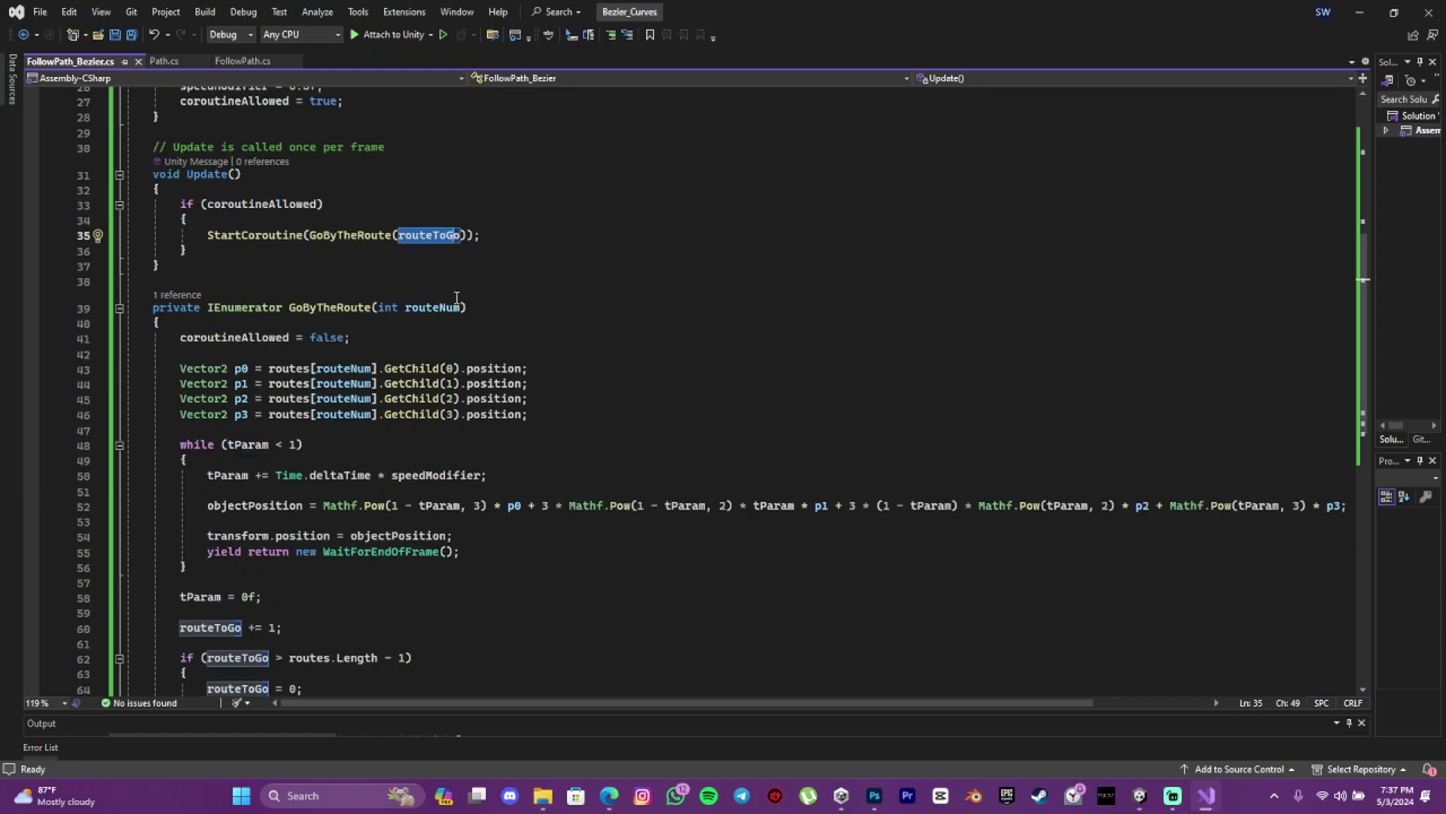
scroll(336, 297, "down", 1)
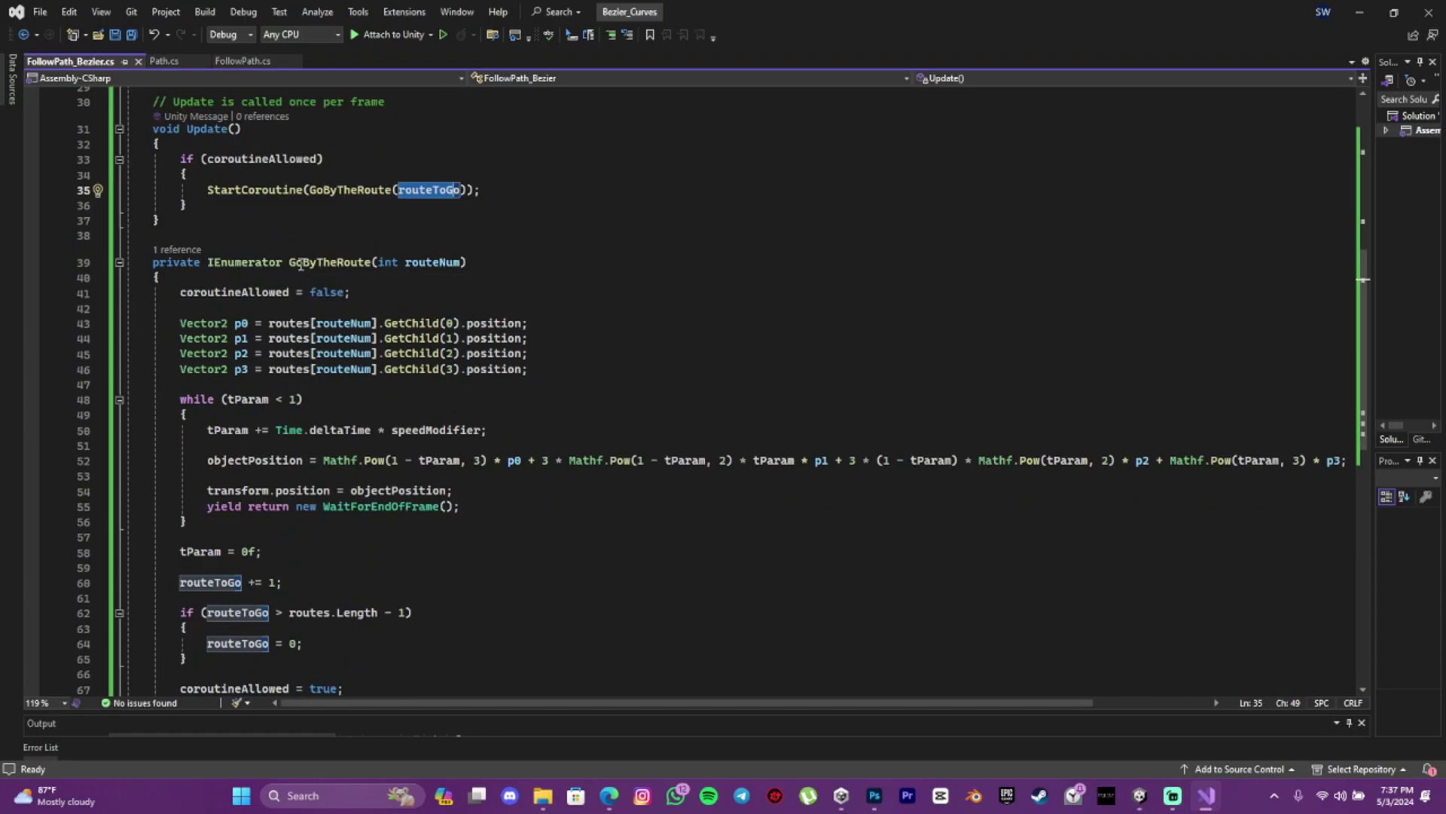
scroll(302, 282, "down", 1)
scroll(303, 276, "down", 1)
scroll(258, 263, "up", 1)
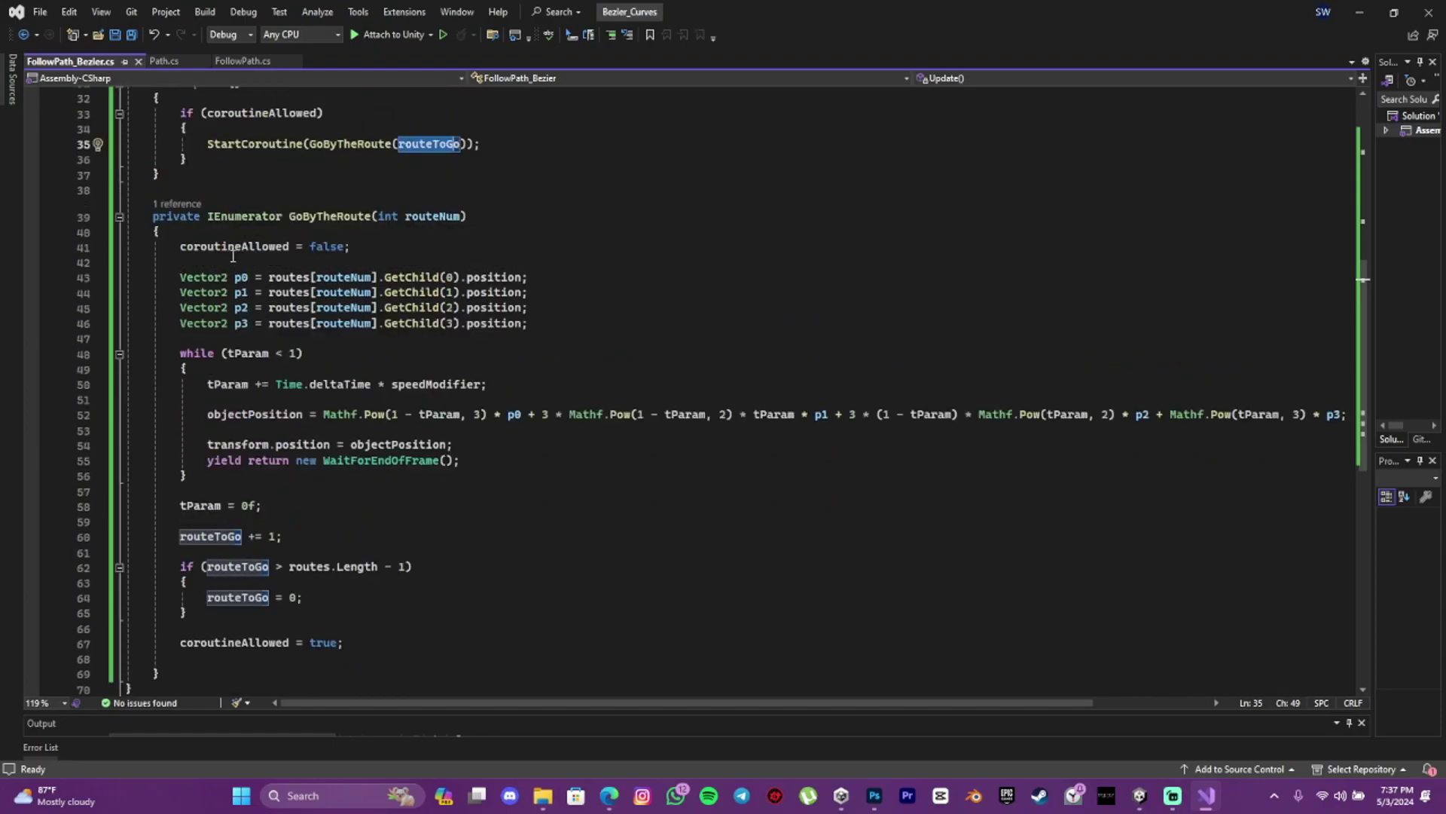
left_click_drag(177, 246, 371, 245)
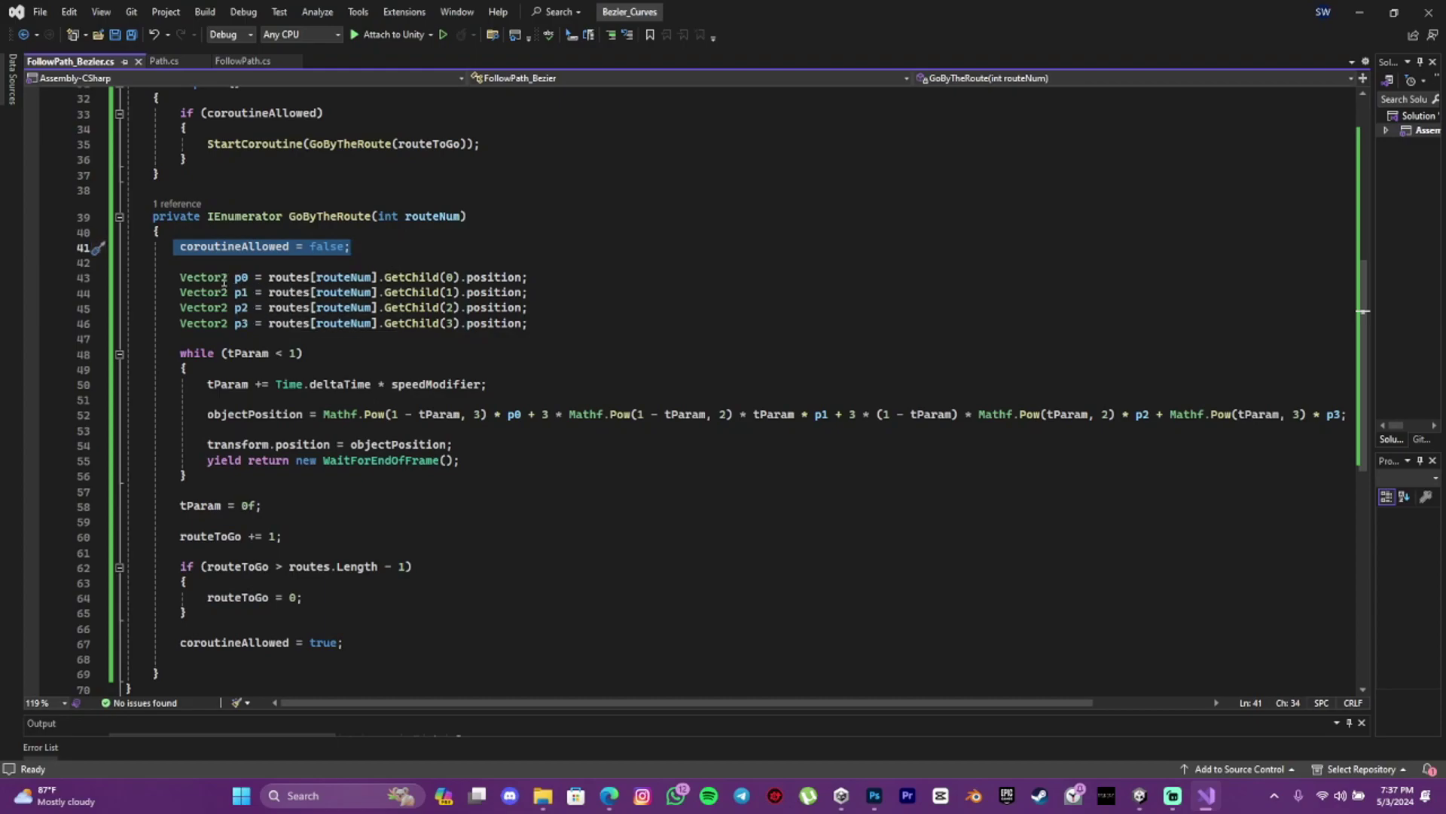
left_click(250, 279)
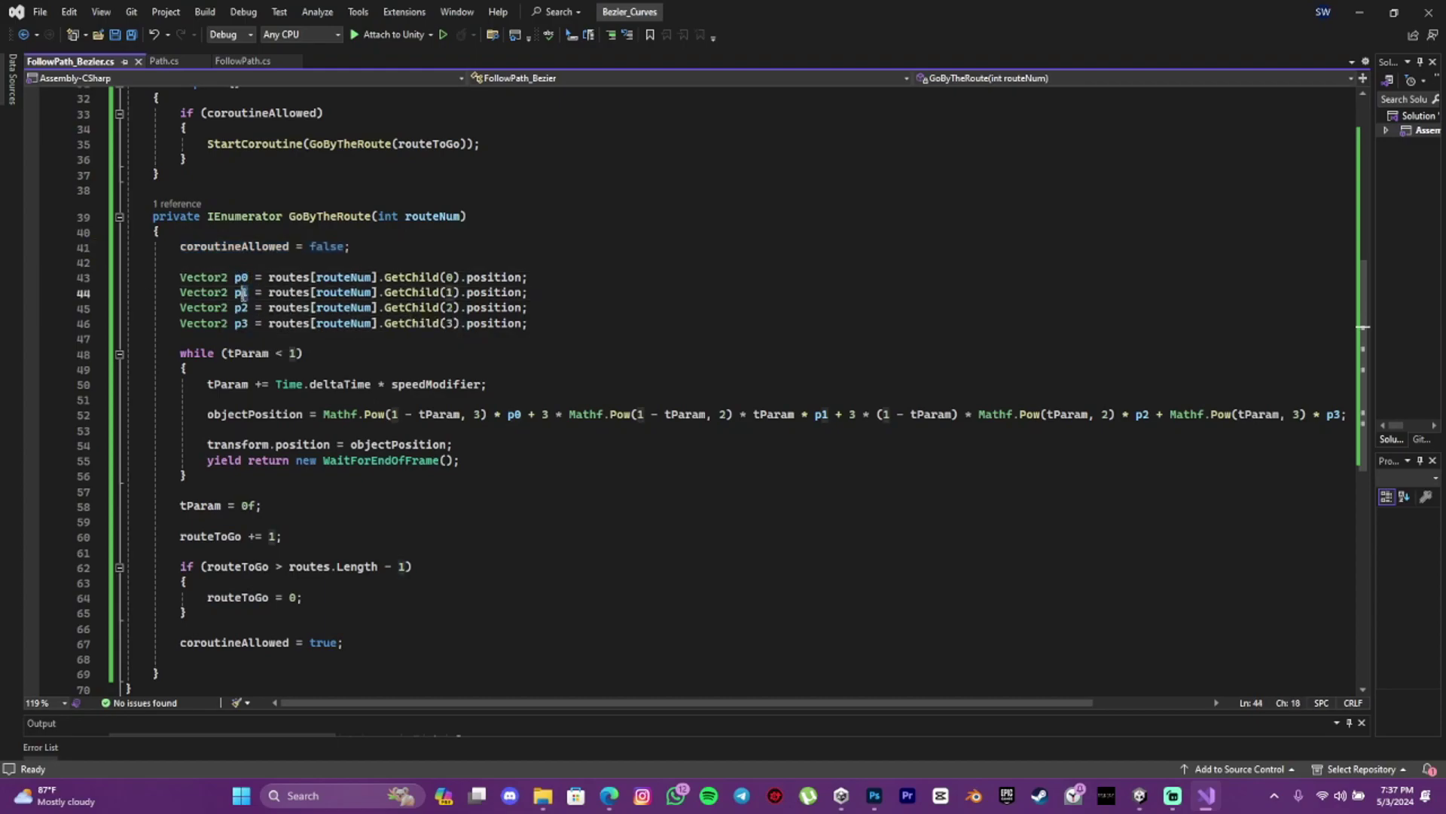
left_click(235, 307)
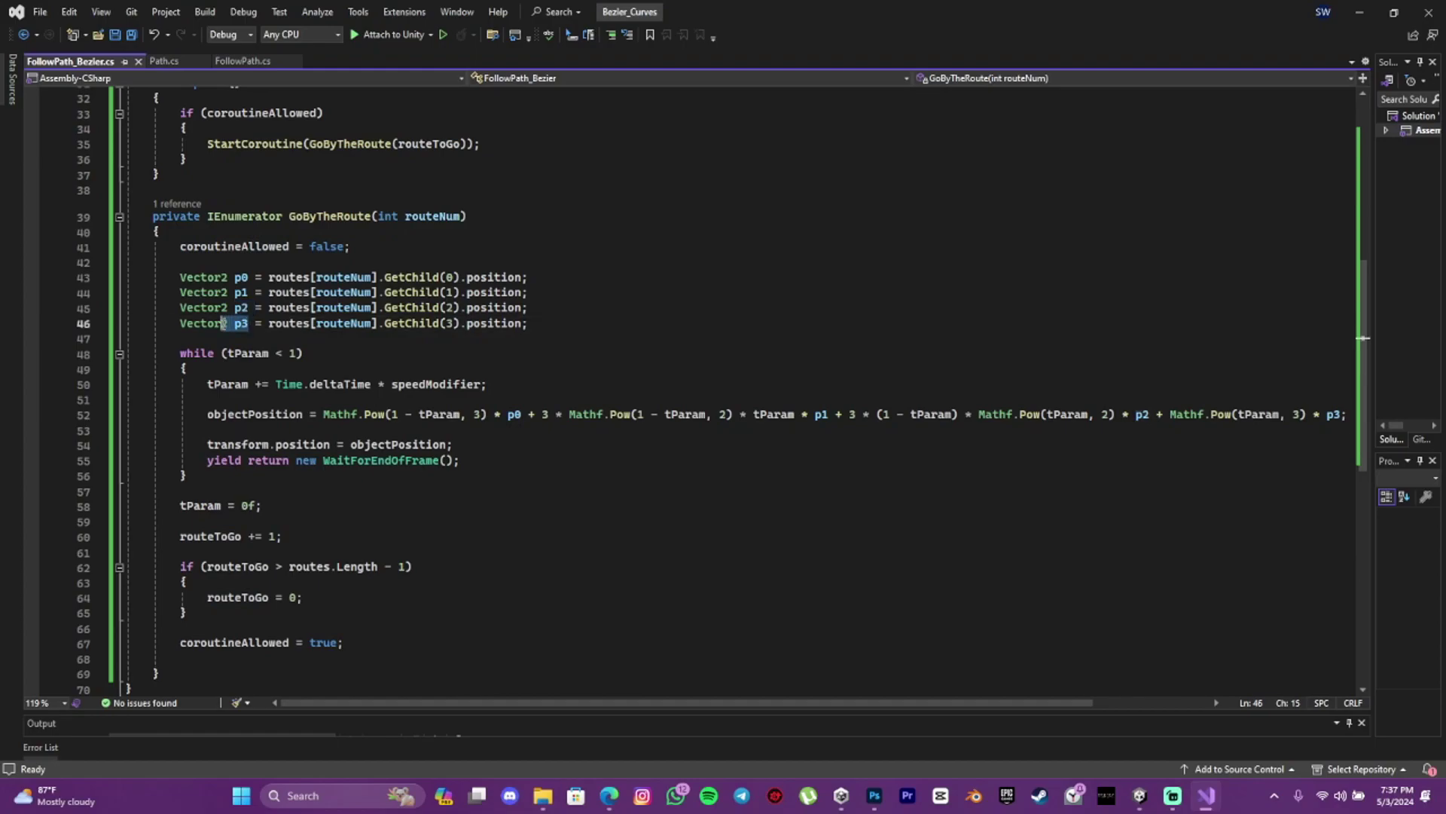
left_click(259, 338)
left_click_drag(527, 324, 171, 260)
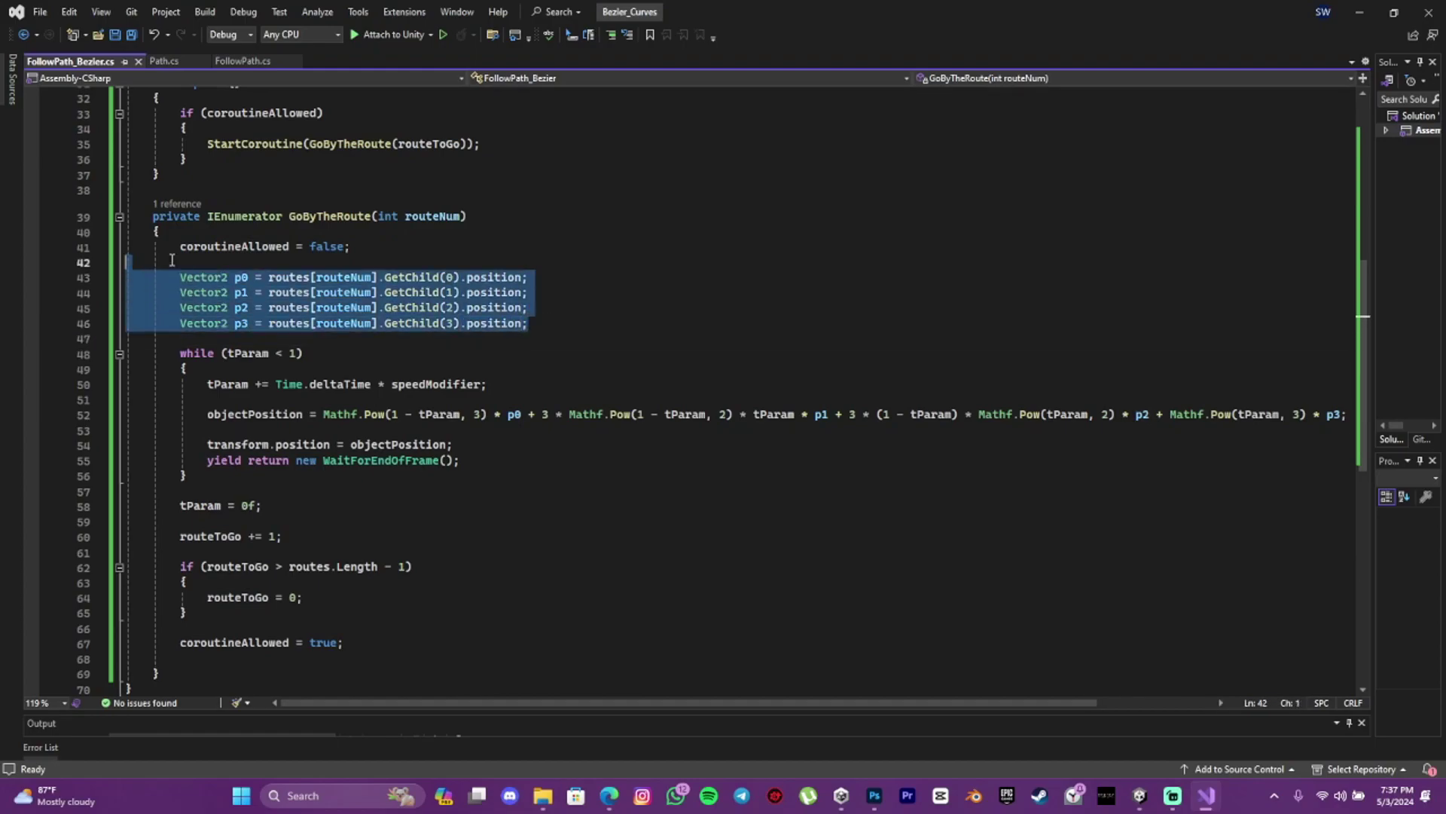
left_click(553, 309)
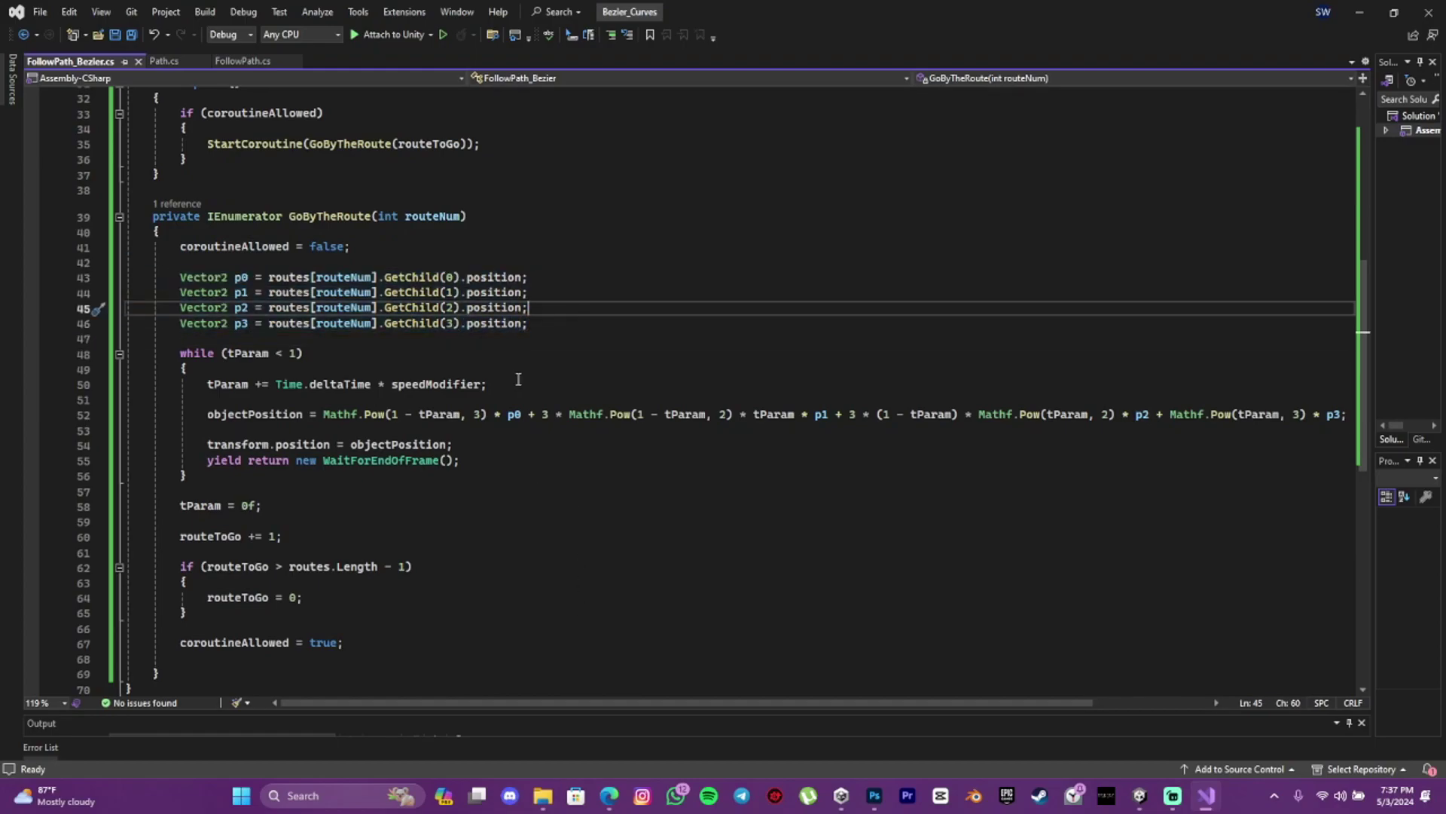
left_click(419, 445)
left_click(255, 385)
left_click_drag(181, 353, 220, 352)
left_click(256, 399)
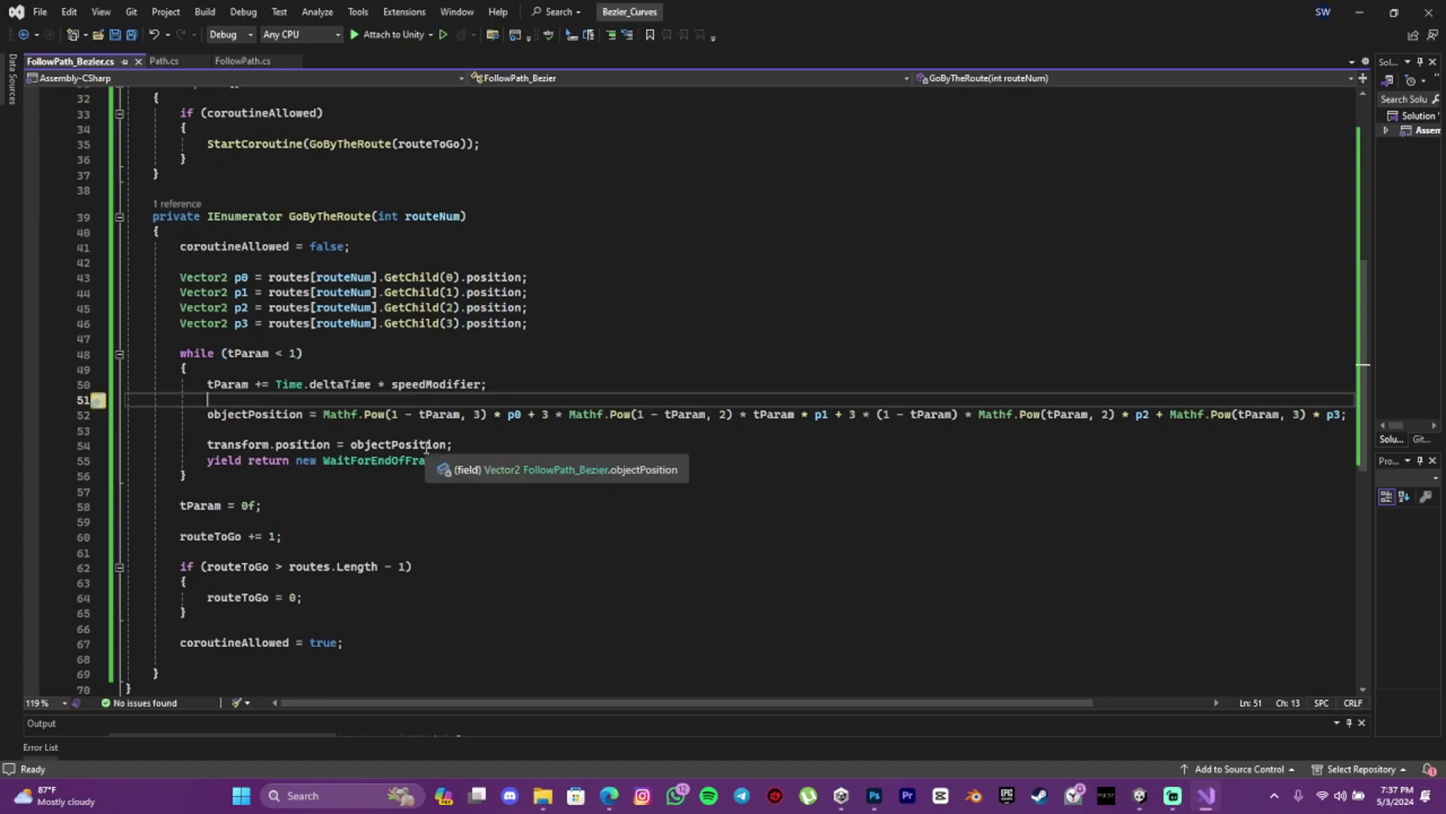
left_click_drag(207, 385, 273, 398)
left_click(273, 397)
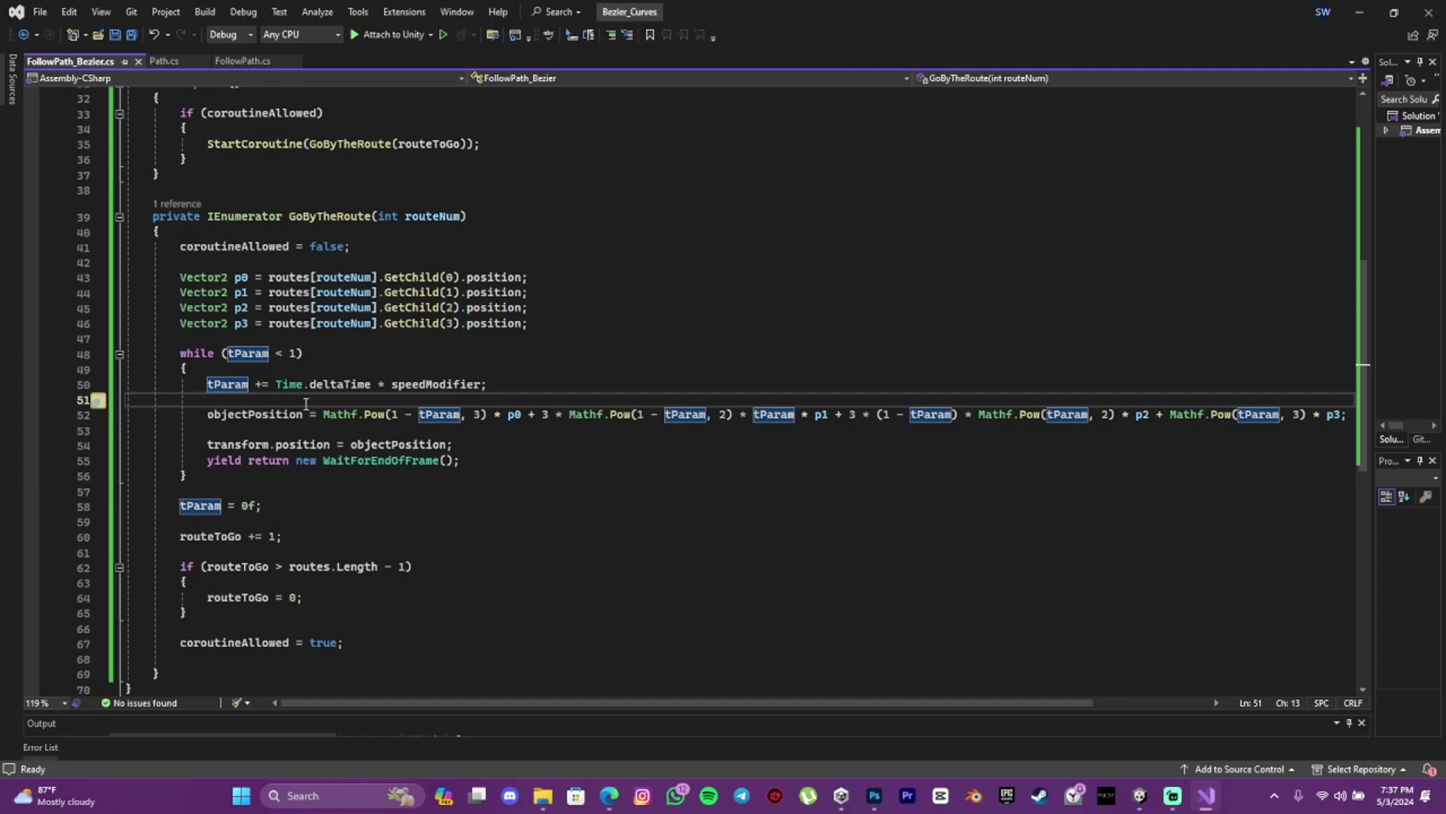
mouse_move(227, 384)
left_click_drag(276, 385, 487, 385)
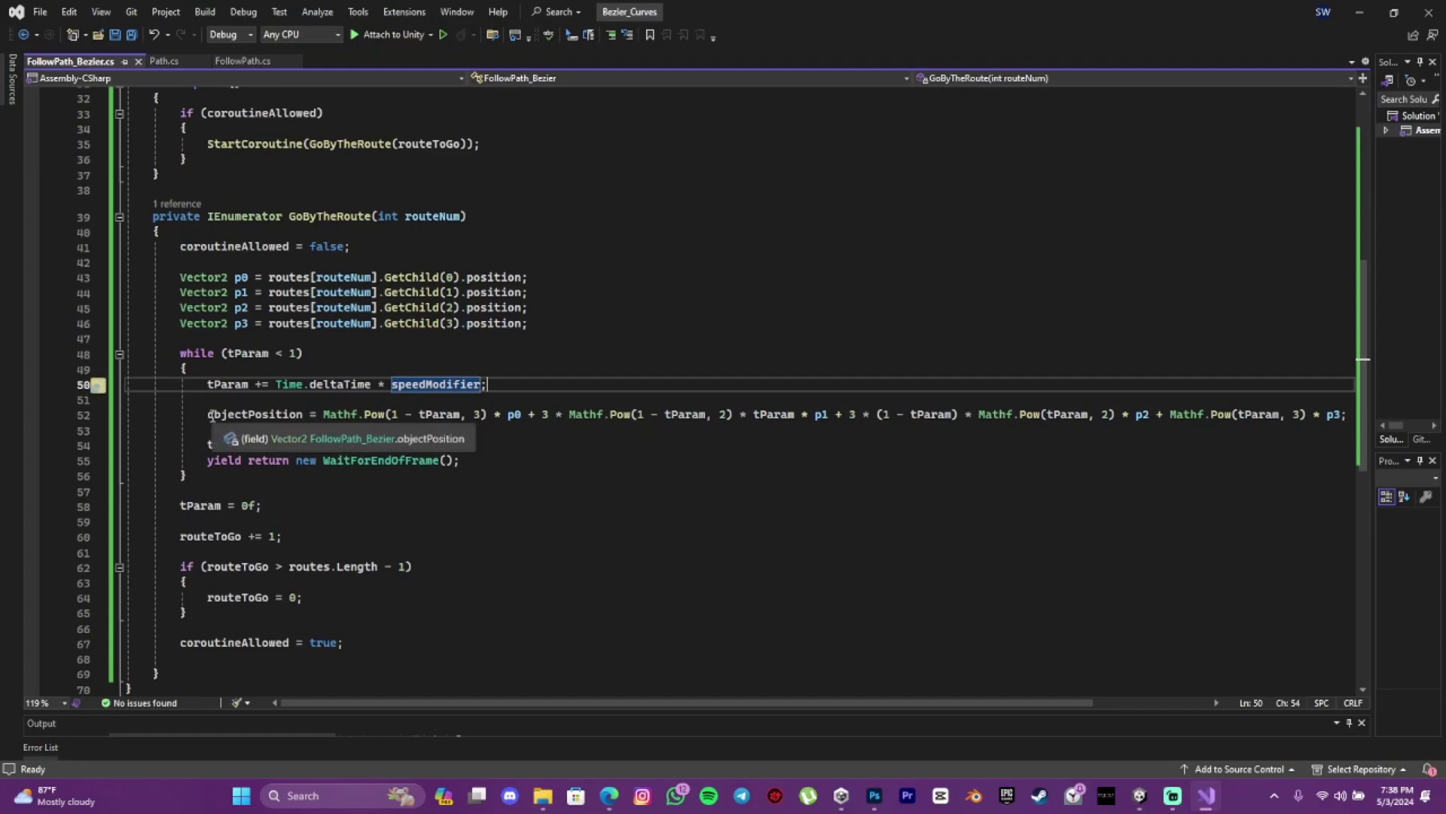
left_click_drag(207, 413, 310, 413)
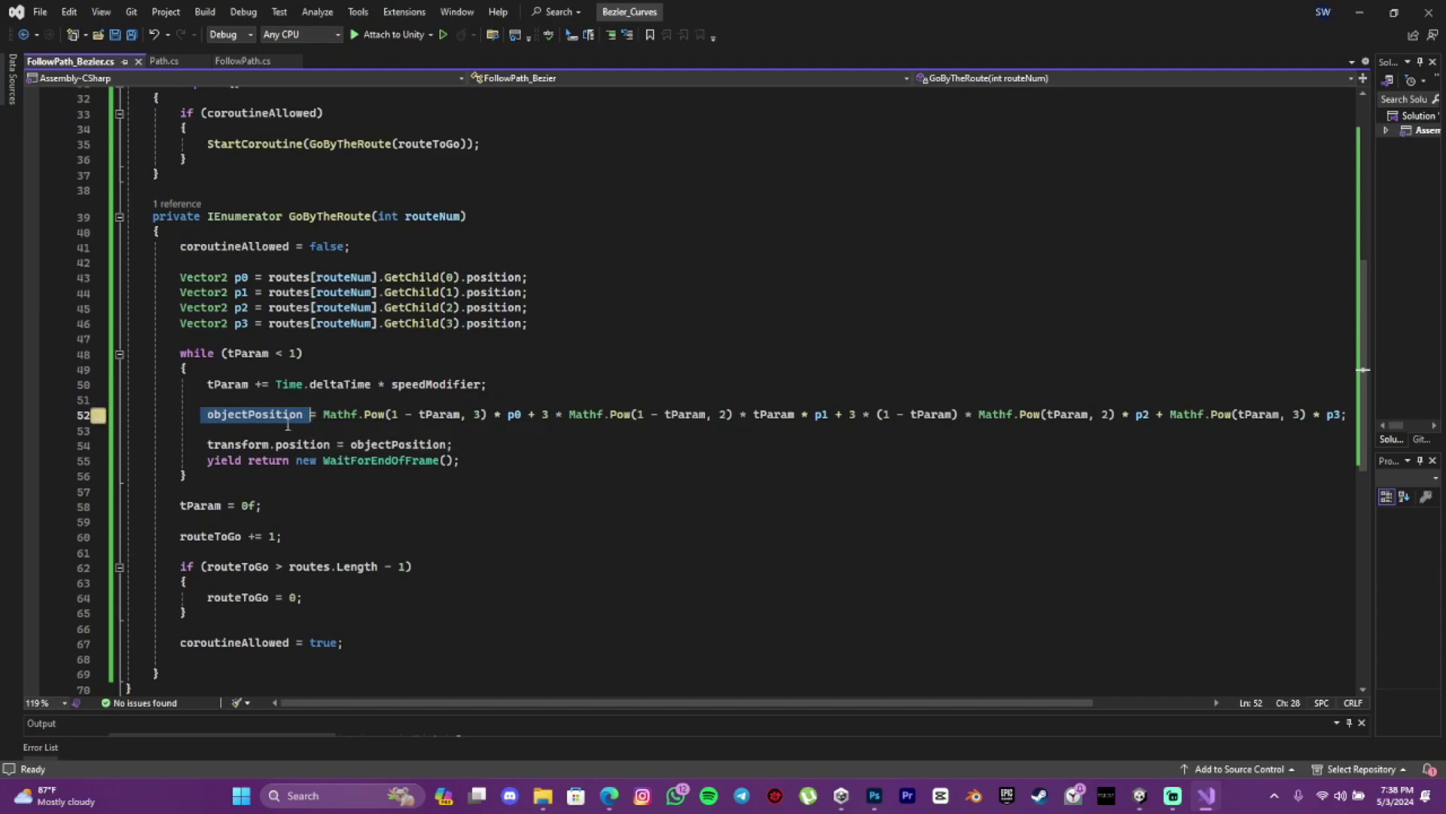
left_click(276, 433)
left_click_drag(203, 415, 1401, 414)
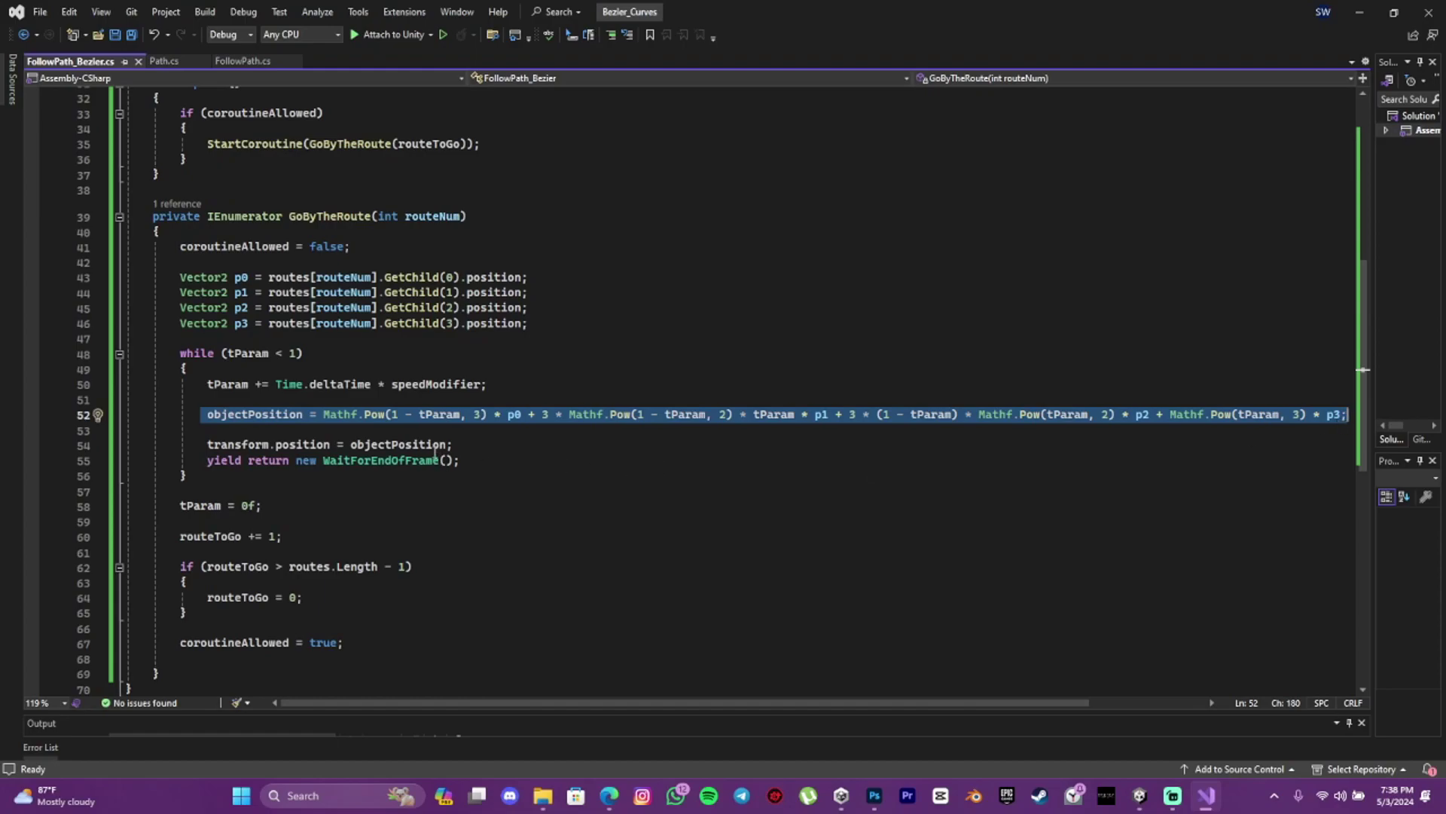
left_click_drag(454, 445, 203, 446)
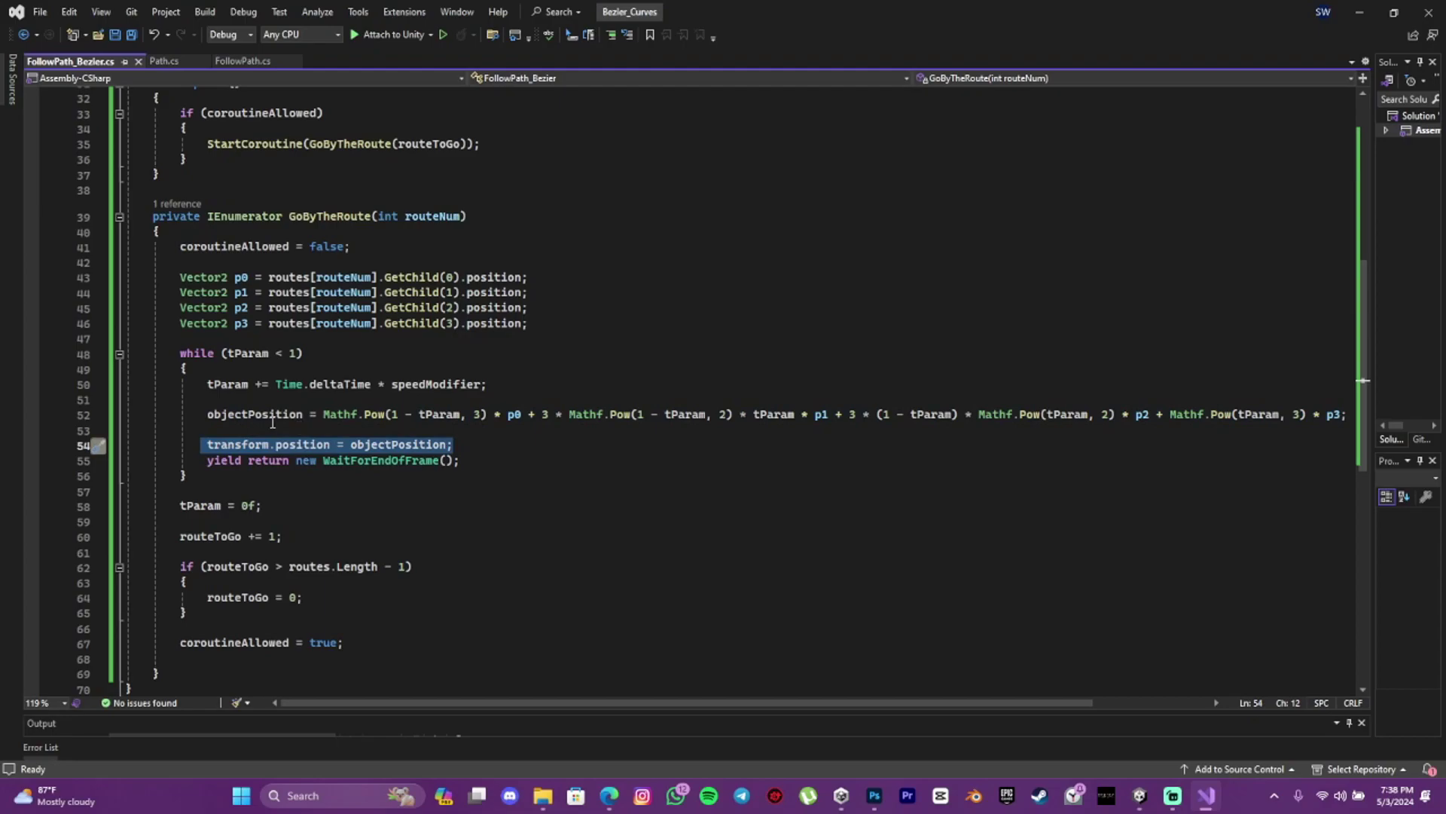
left_click_drag(247, 414, 307, 414)
double_click(303, 414)
left_click_drag(207, 444, 328, 444)
left_click_drag(205, 414, 307, 415)
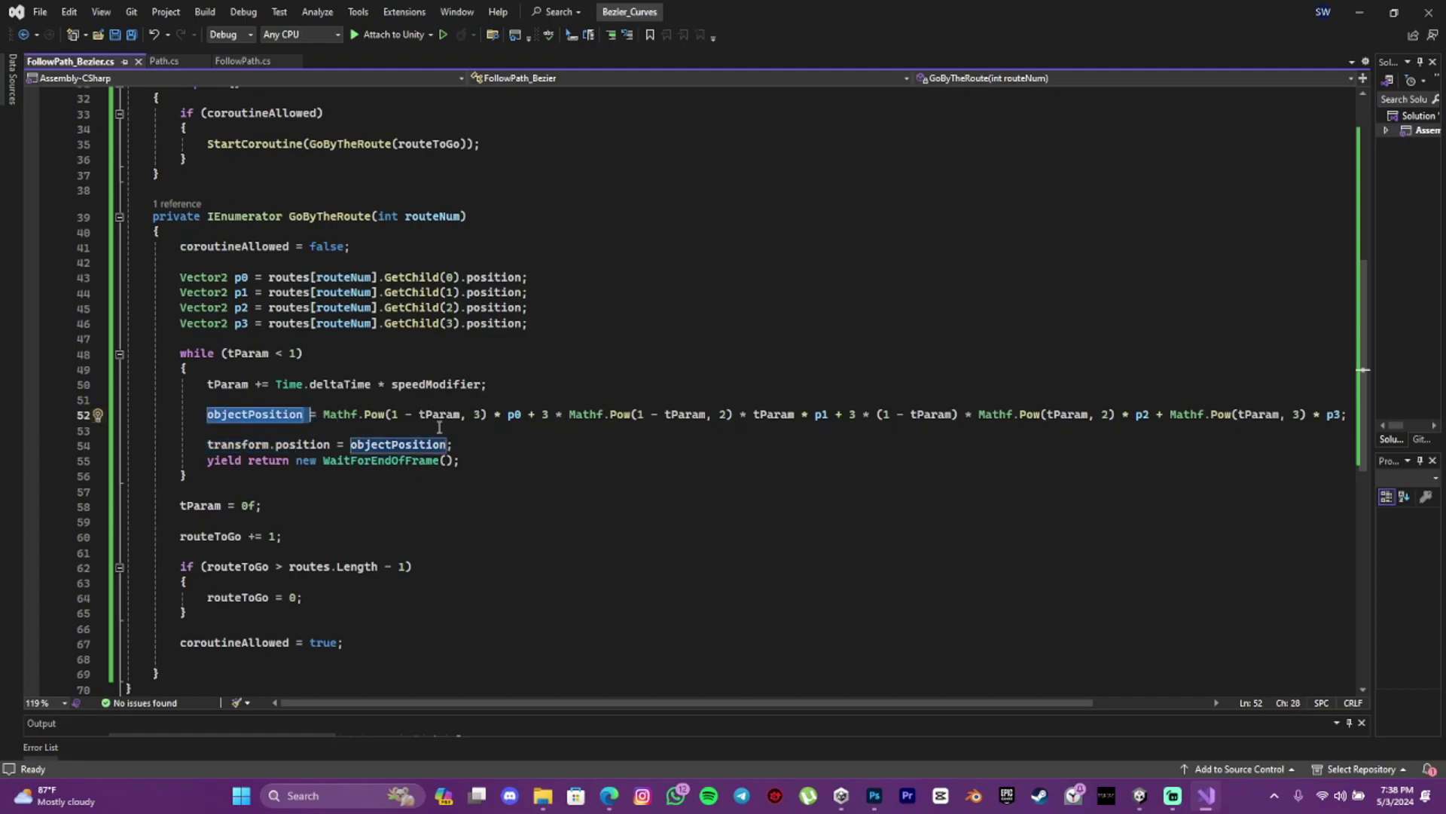
left_click_drag(207, 445, 328, 443)
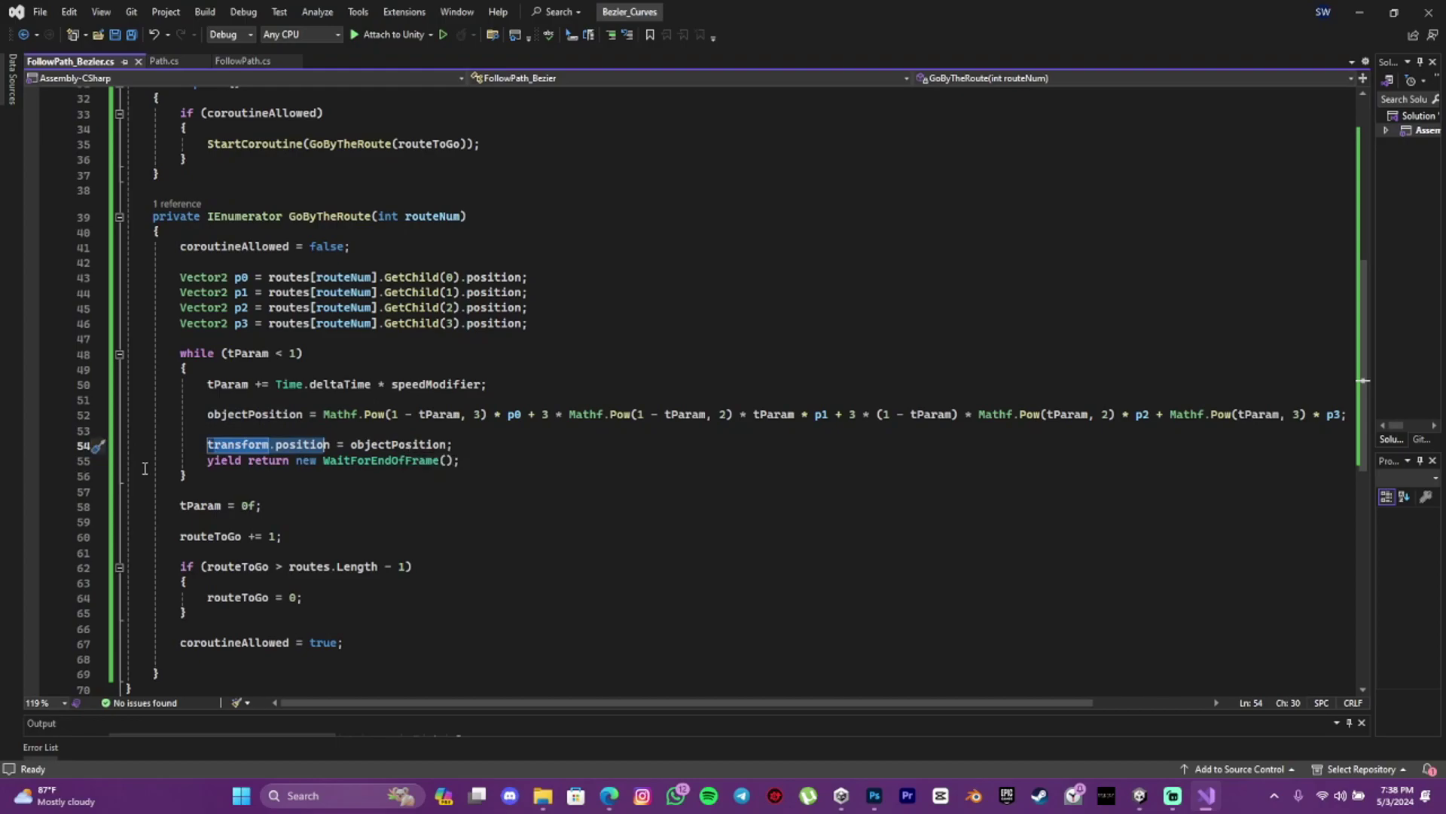
scroll(316, 457, "down", 1)
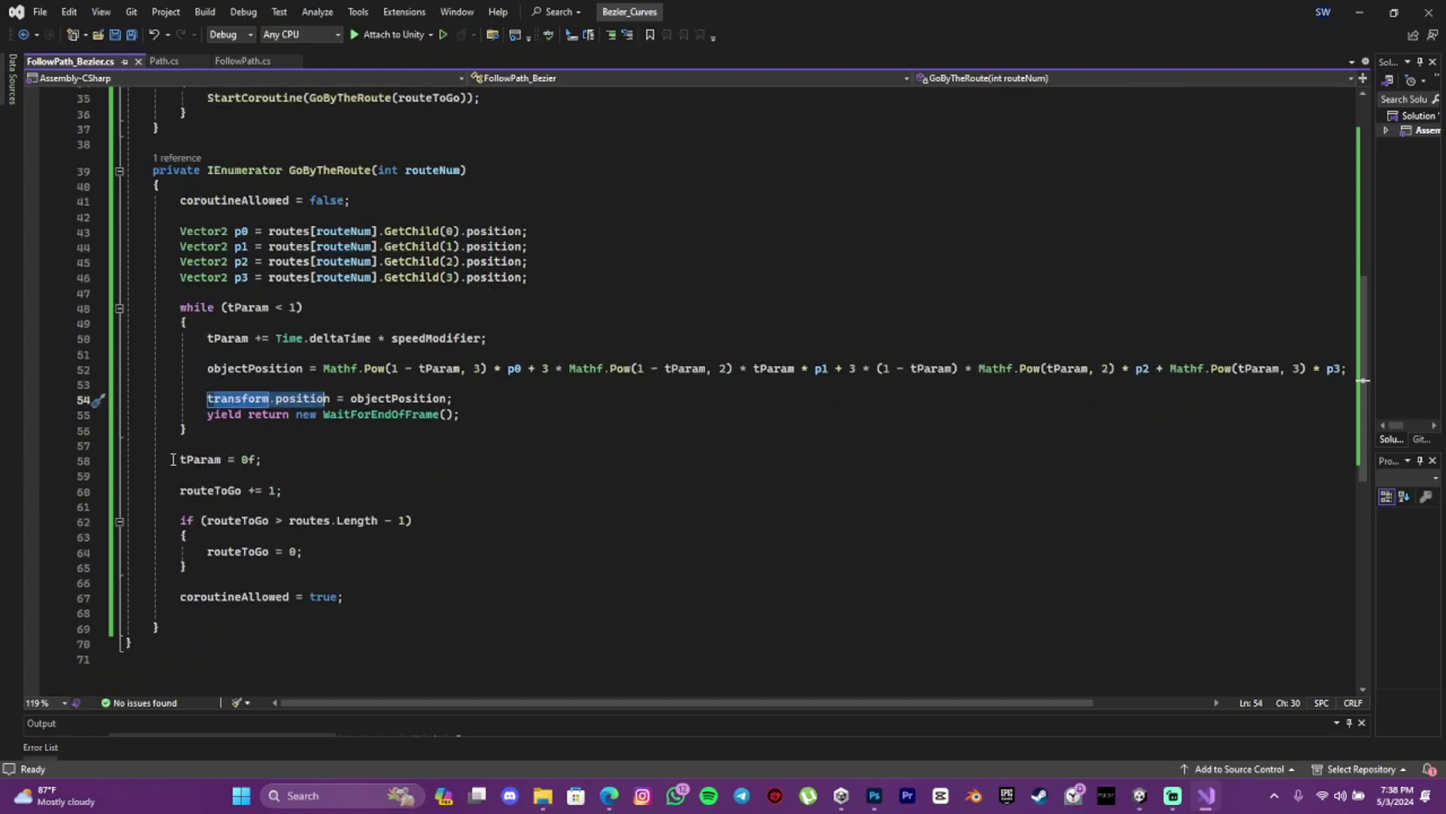
Review the tParam reset on line 58 and the routeToGo increment on line 60.
left_click_drag(172, 459, 270, 459)
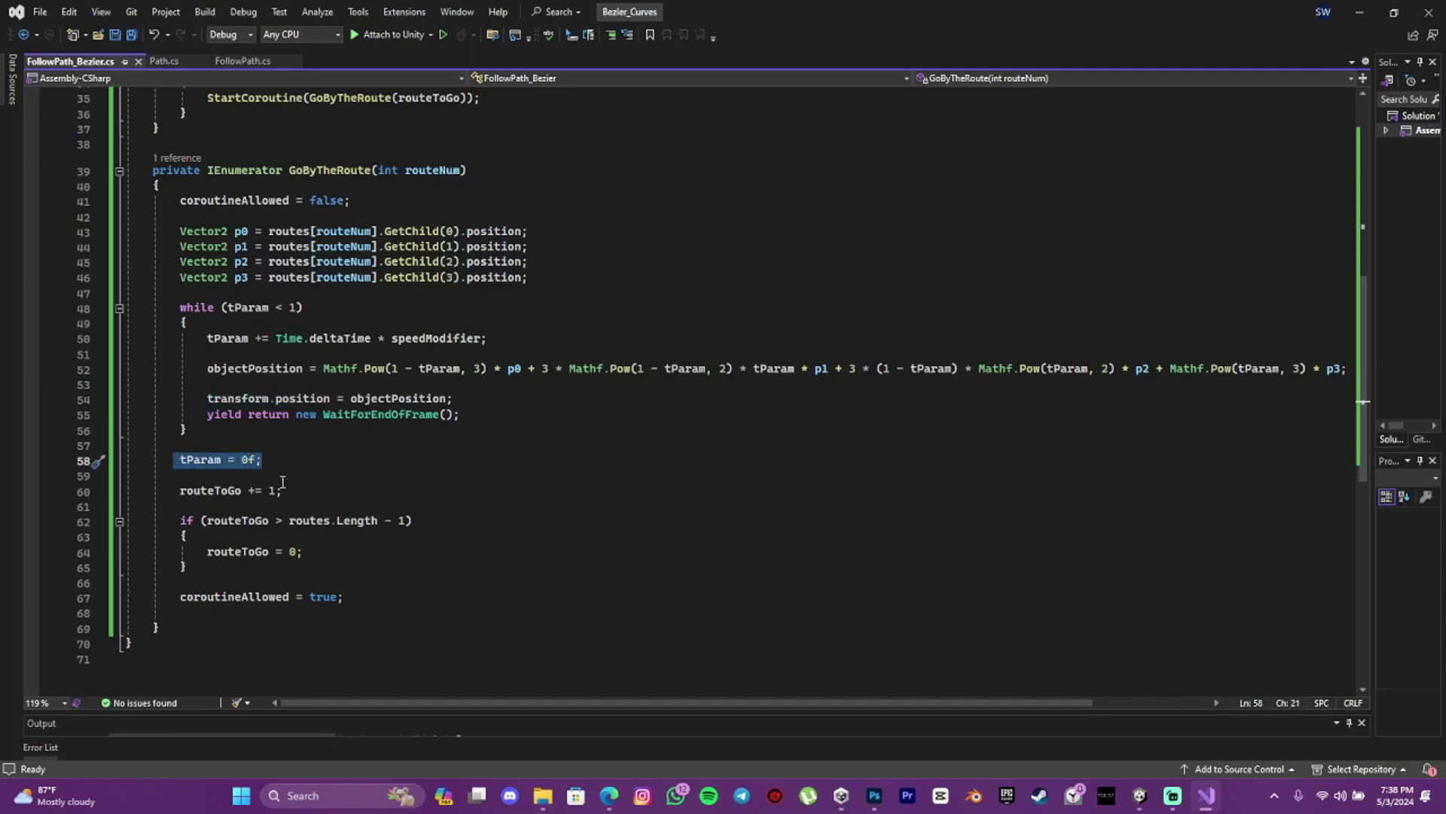
scroll(282, 482, "down", 1)
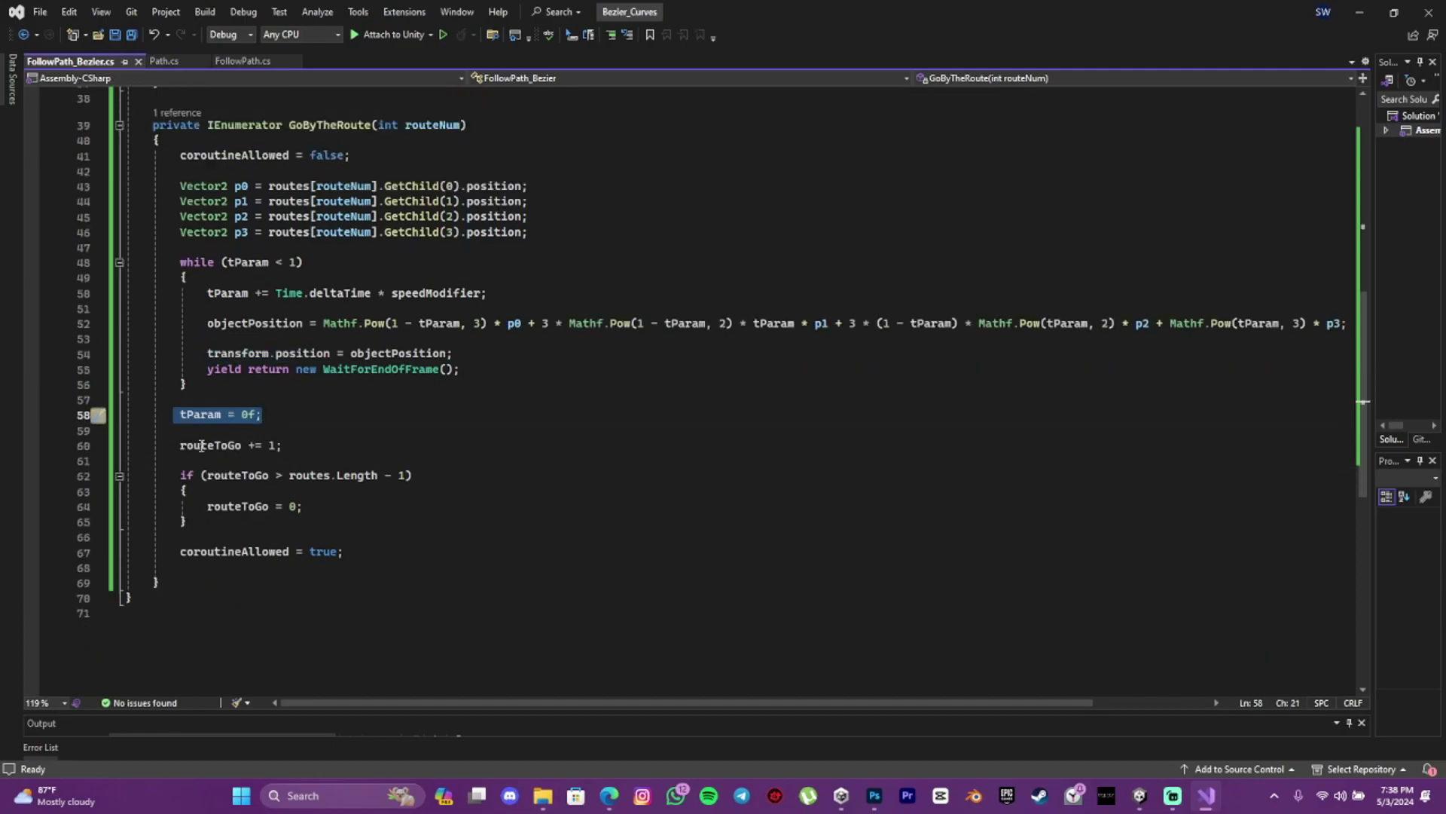
left_click_drag(179, 446, 297, 447)
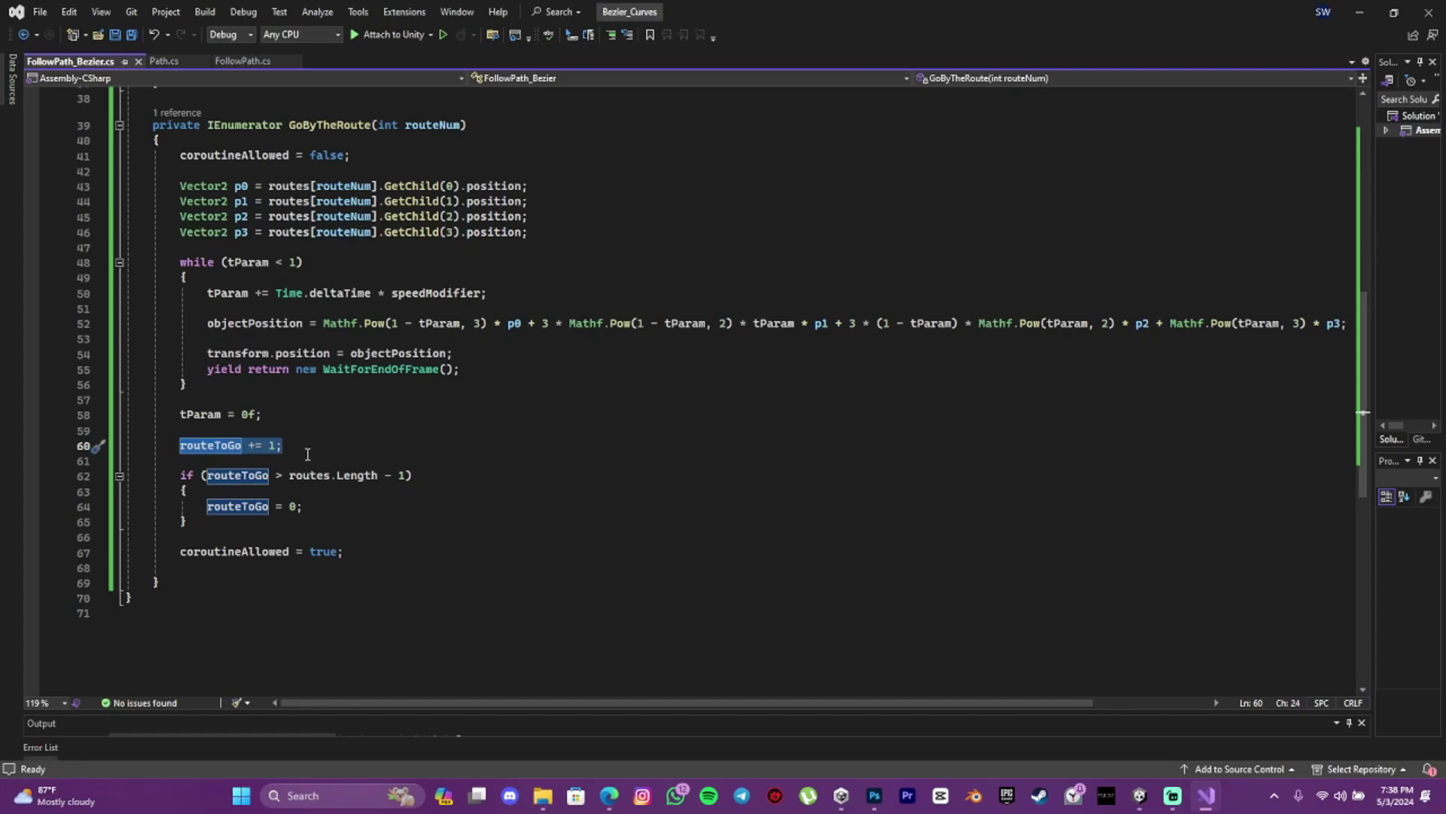
left_click(302, 459)
left_click_drag(281, 445, 178, 446)
left_click(173, 460)
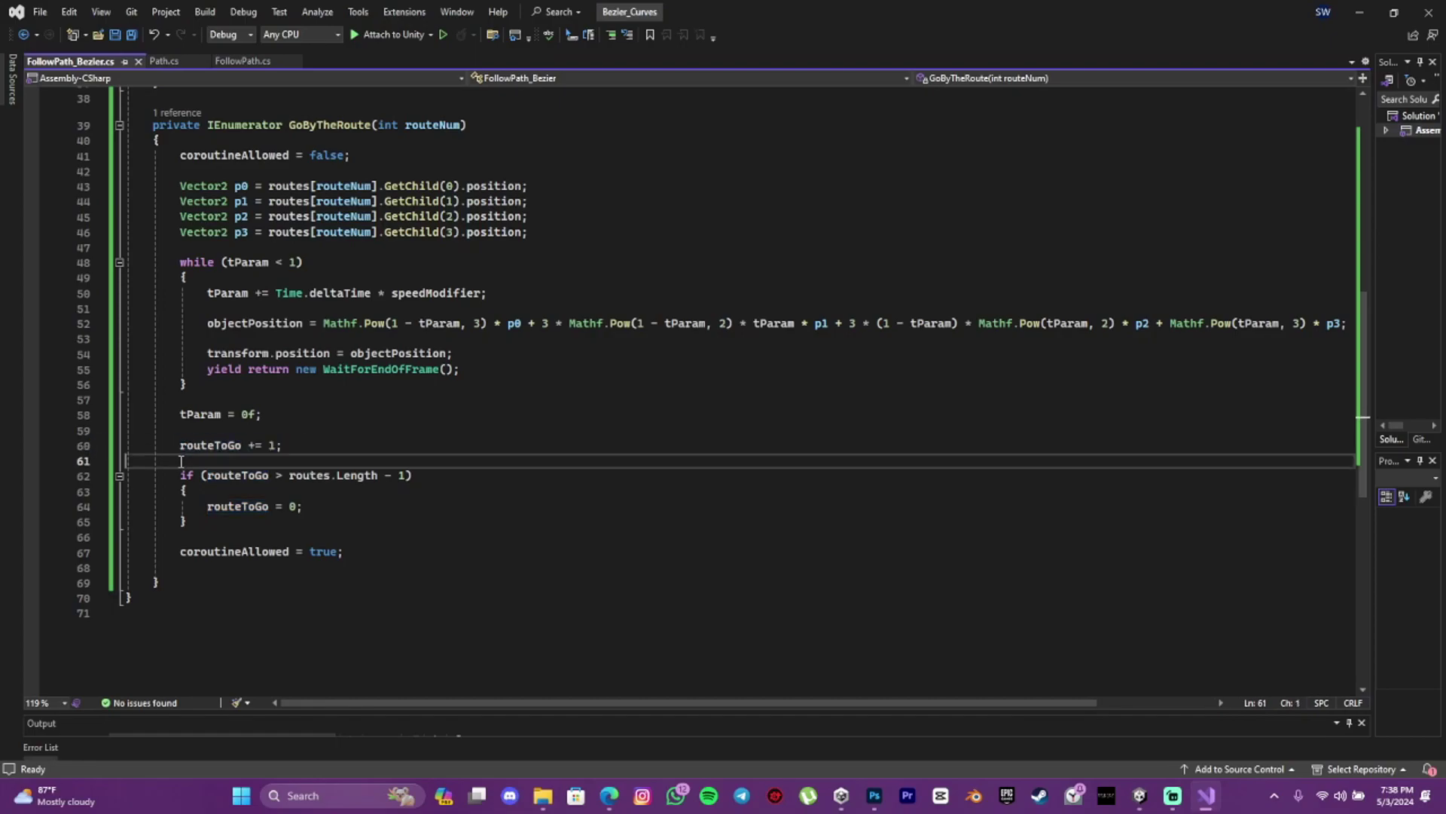
key("Up")
left_click(308, 455)
left_click_drag(282, 445, 179, 446)
left_click(177, 460)
left_click(301, 453)
left_click(290, 455)
Review the routeToGo reset to 0 and the coroutineAllowed reset line.
left_click_drag(319, 507, 204, 507)
left_click(238, 531)
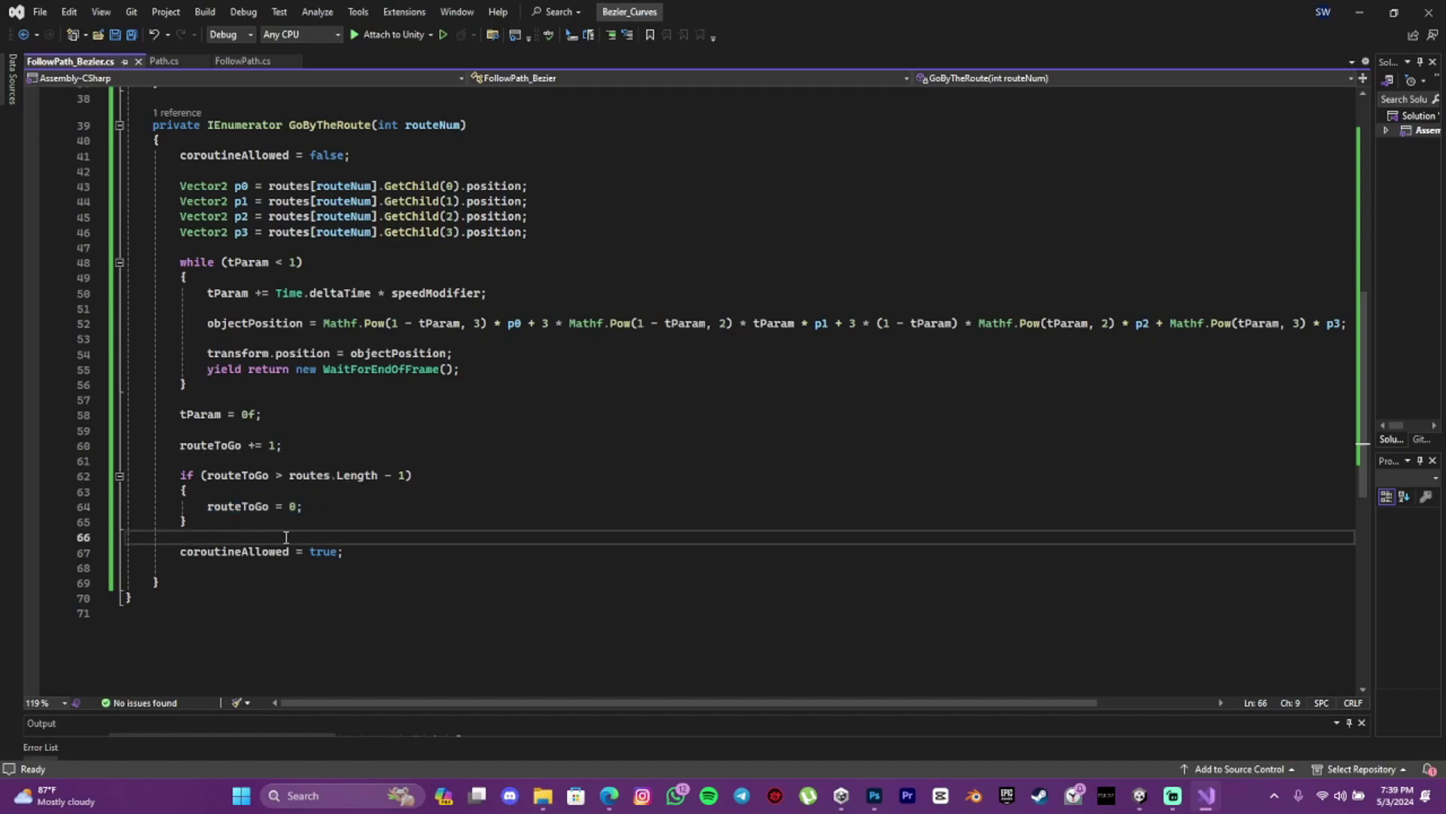
left_click(363, 554, "shift")
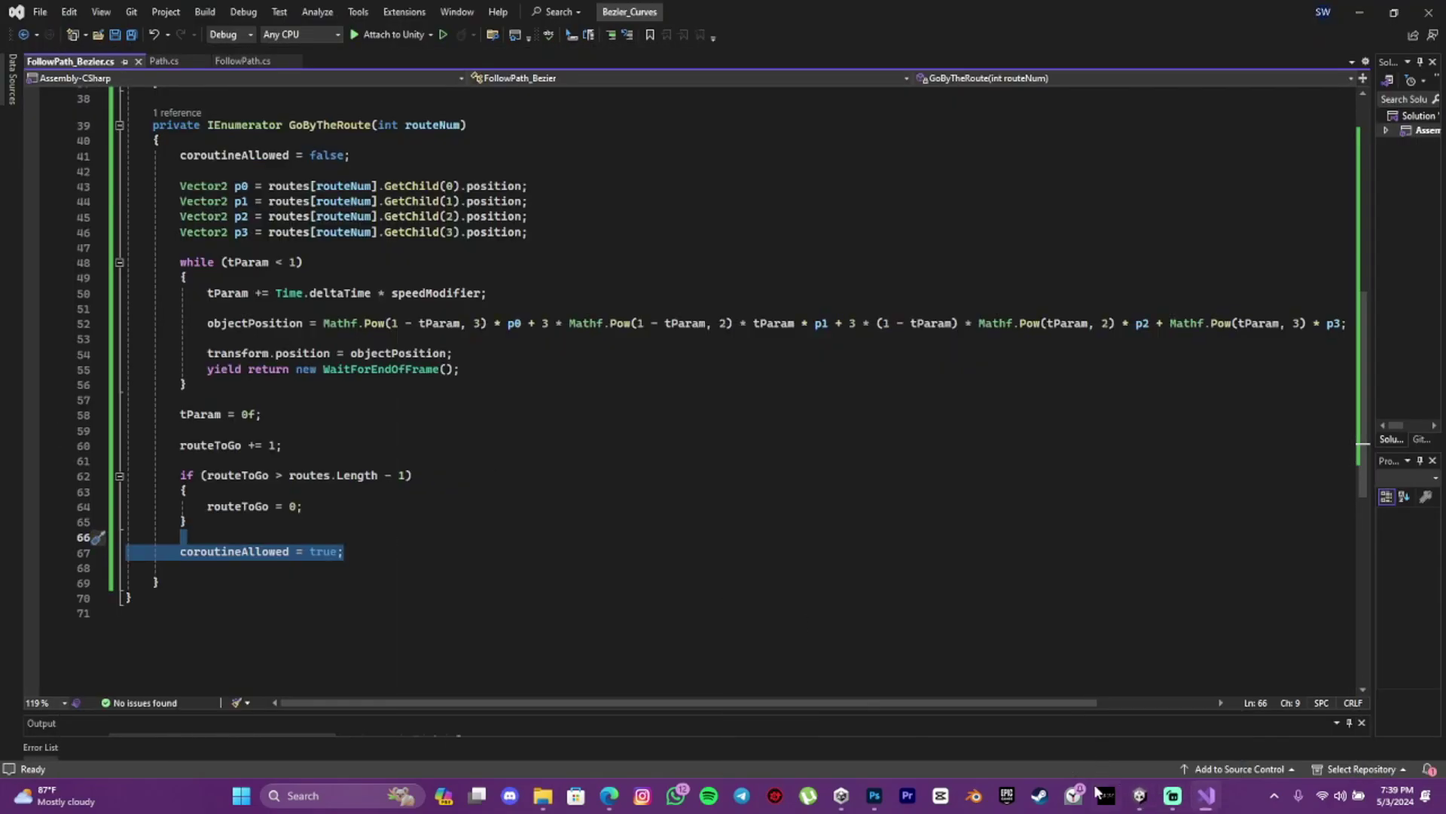
In Unity, attach the FollowPath_Bezier script to the Dog object.
left_click(1140, 794)
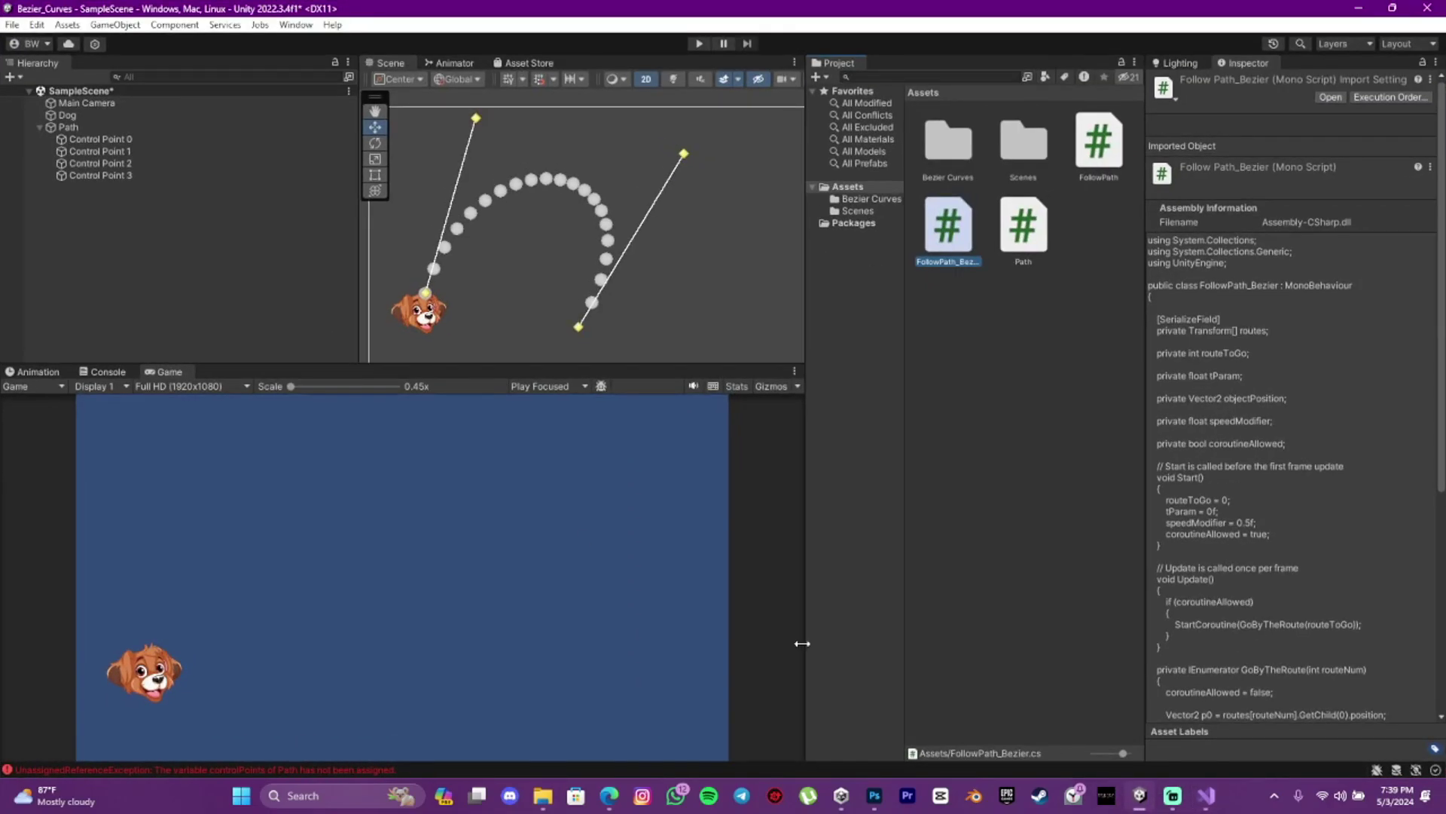
left_click(97, 117)
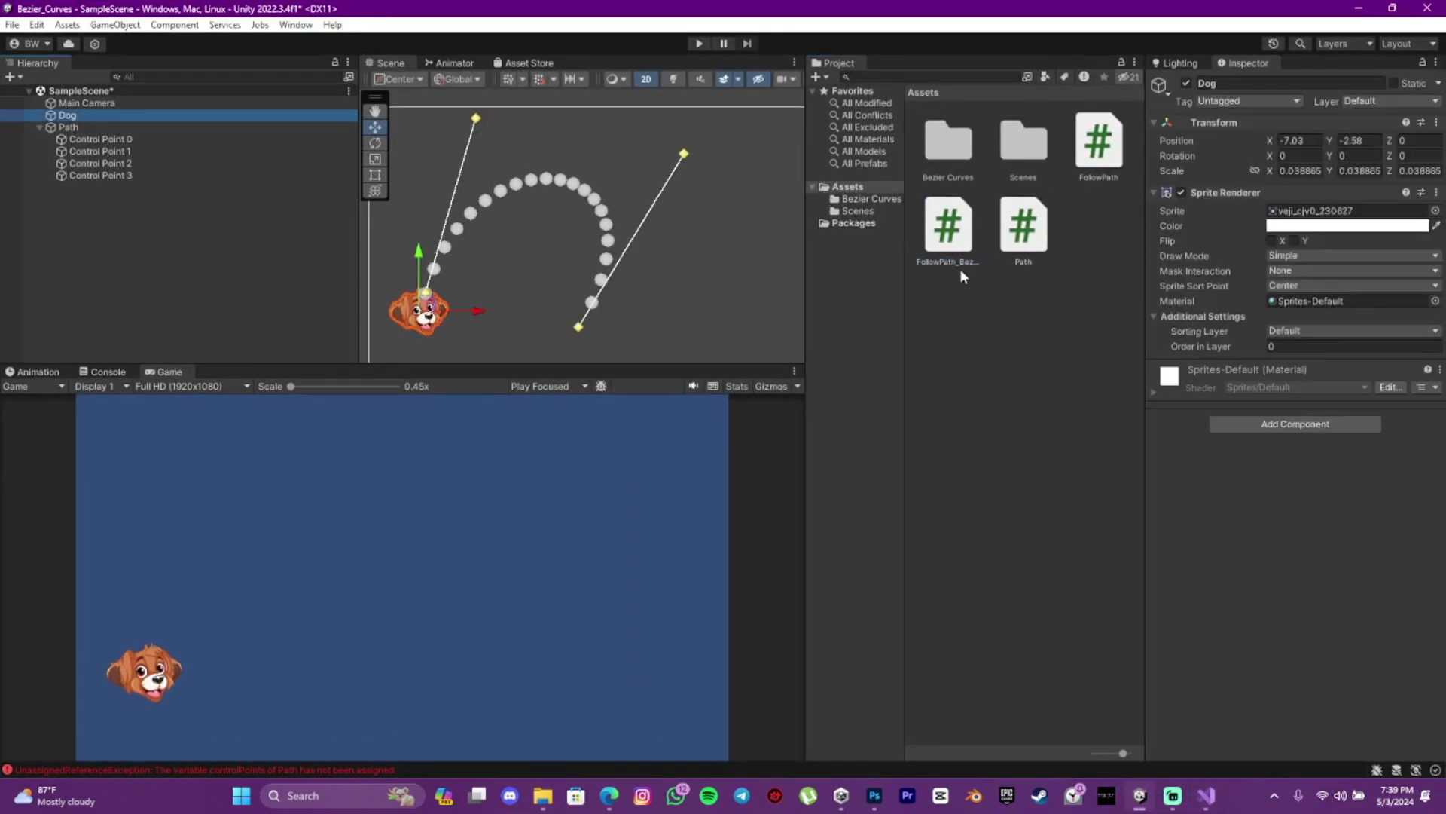
left_click_drag(941, 235, 1159, 429)
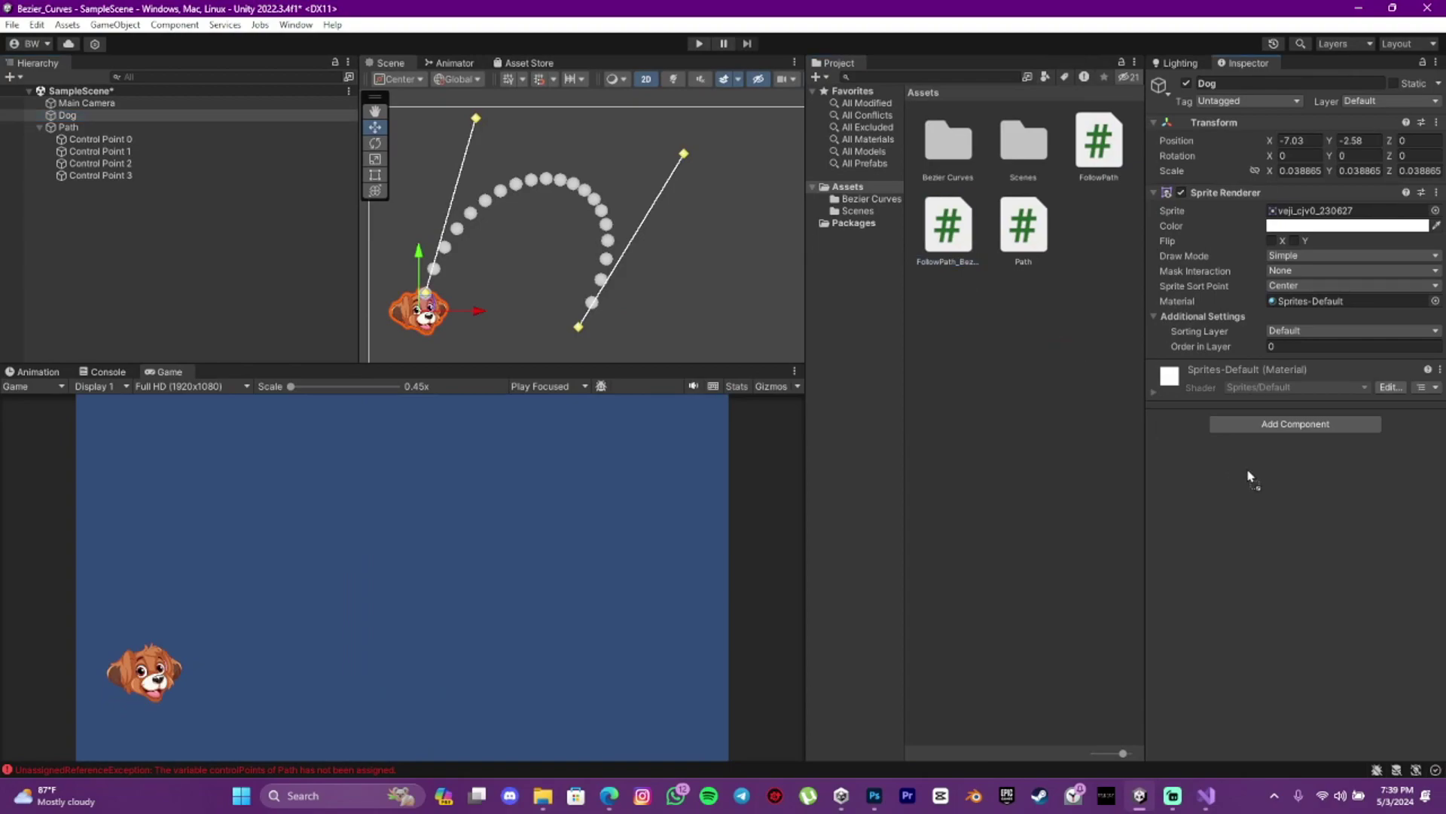
left_click_drag(1248, 476, 1247, 476)
Set Routes to a single entry holding Path, then run the scene.
left_click(1153, 399)
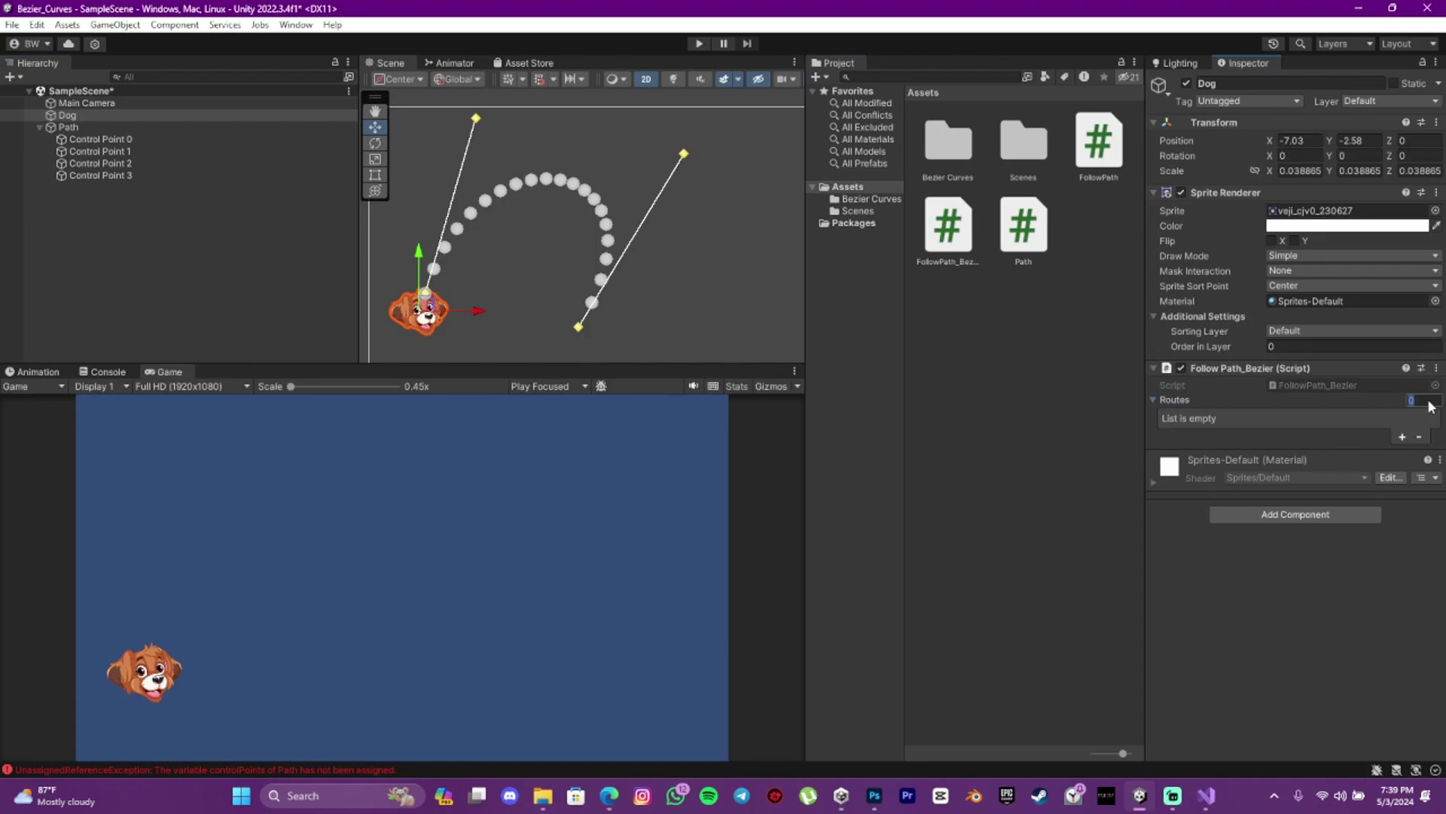
type("1")
key("Return")
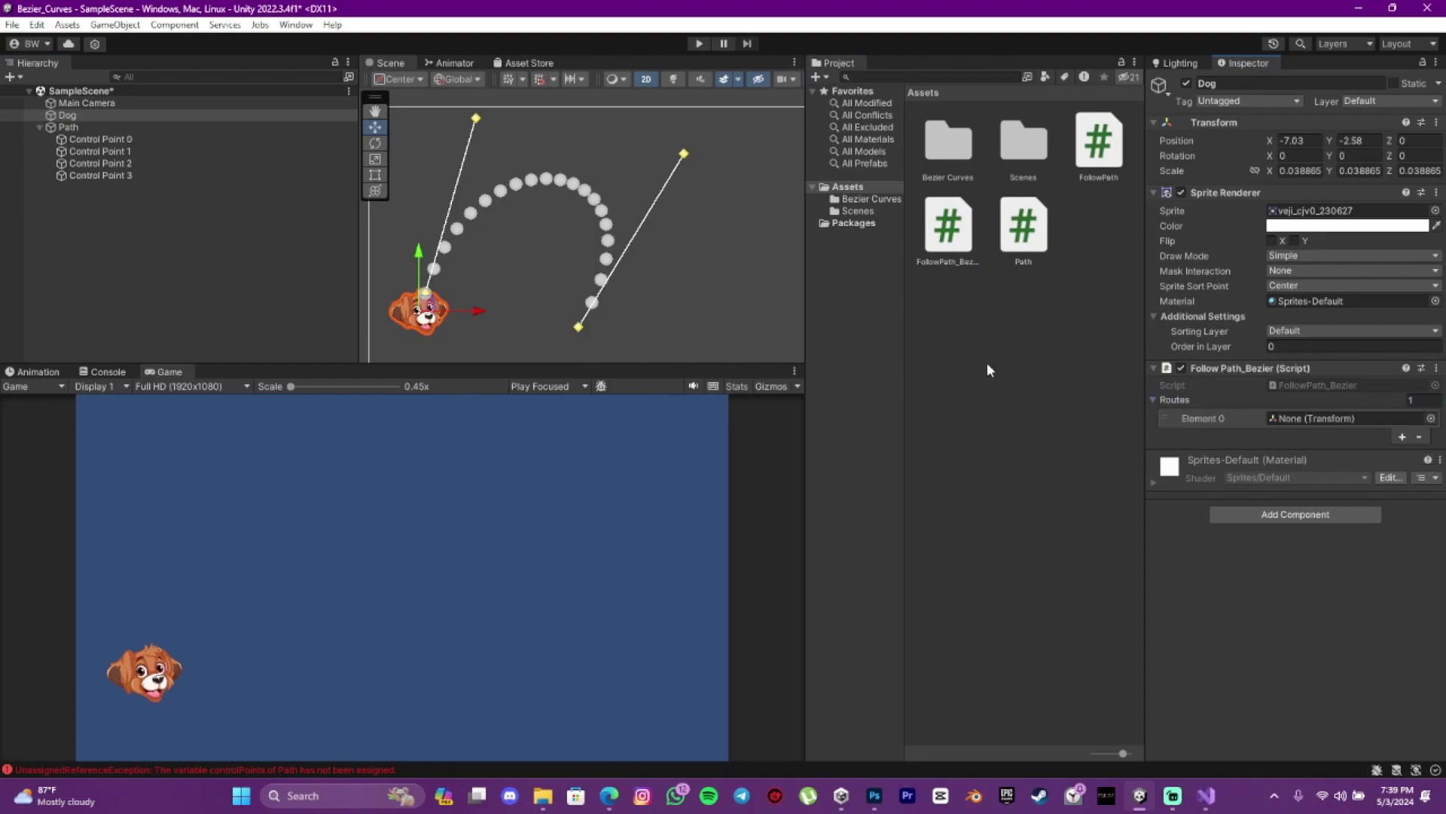
left_click_drag(70, 126, 1310, 419)
left_click(698, 44)
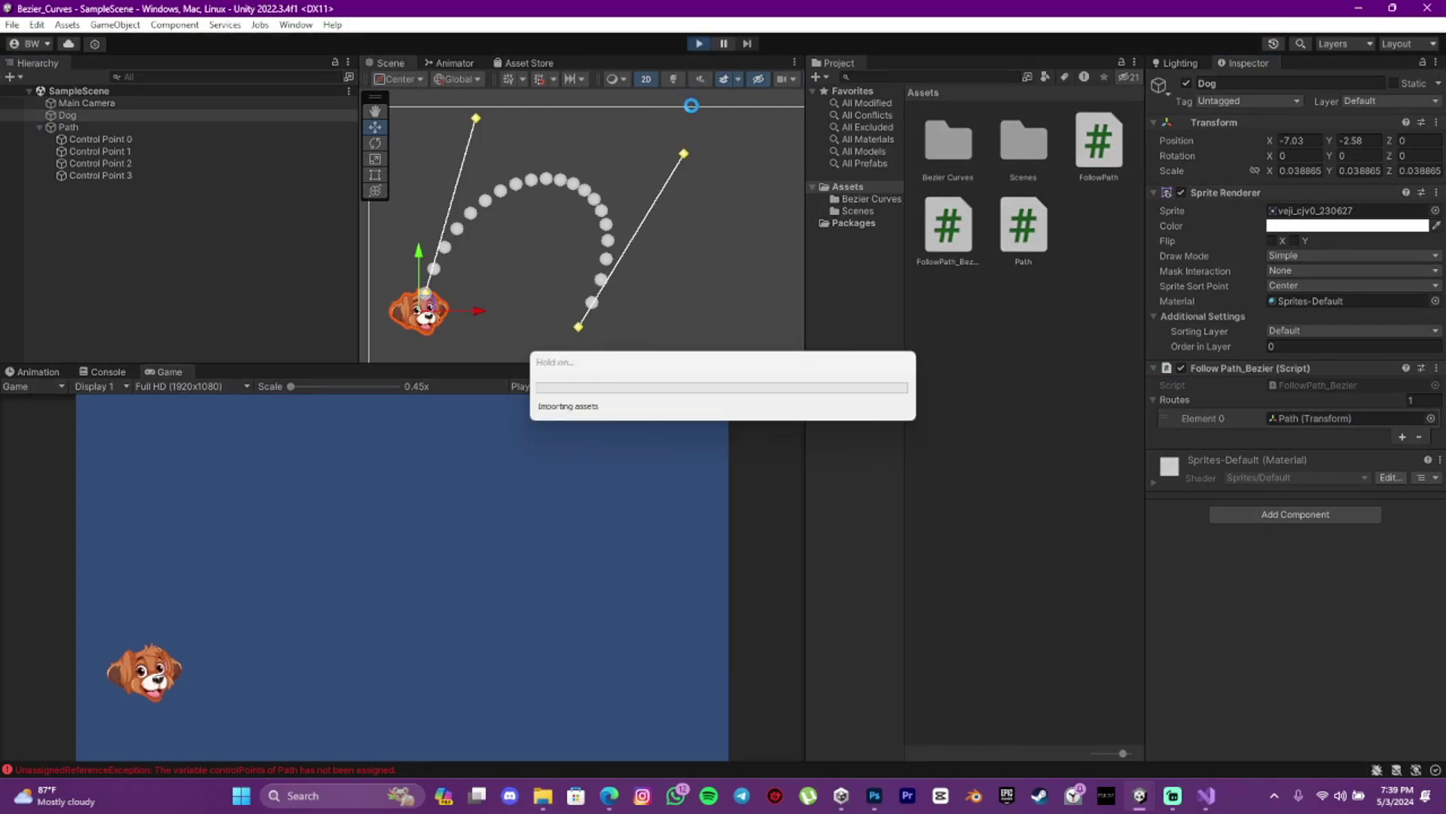